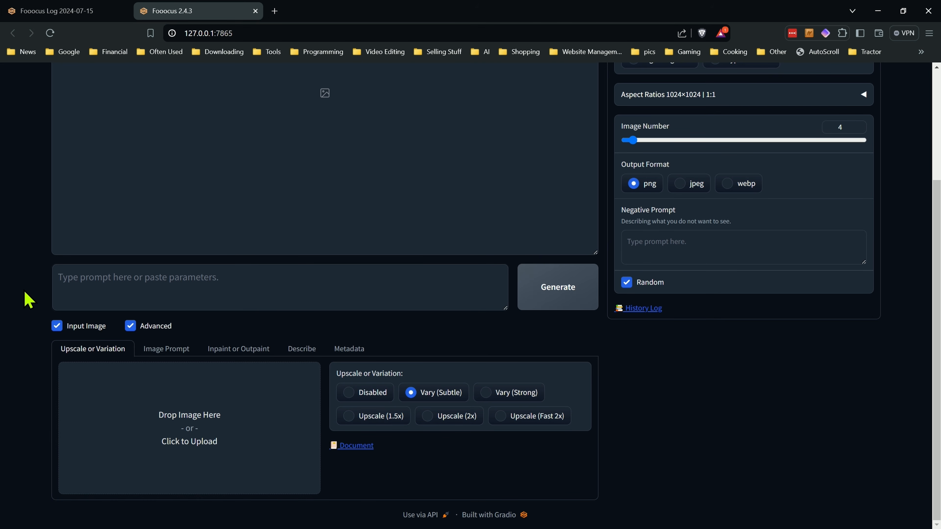
Load the woman's portrait as the Upscale or Variation input image and highlight the --enable-describe-uov-image argument in the launch file.
{"action": "left_click_drag", "start_coordinate": [241, 441], "coordinate": [268, 451]}
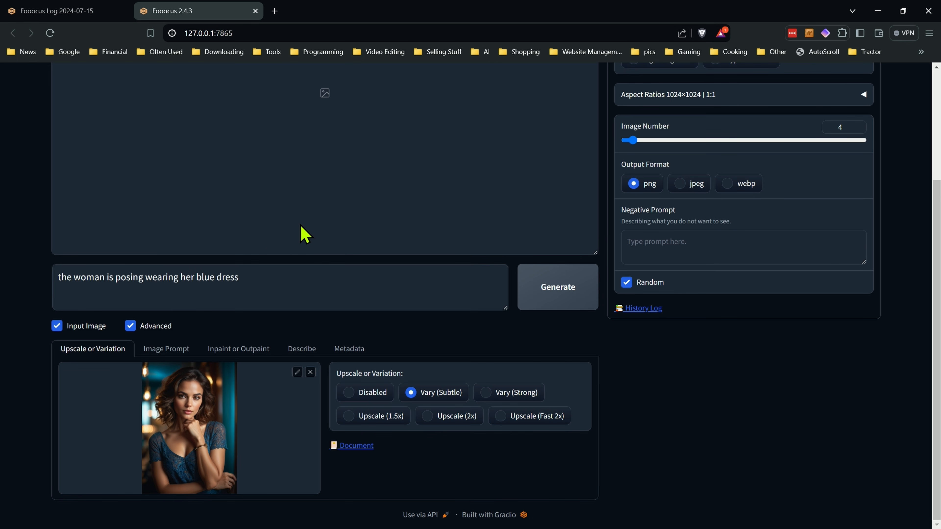
{"action": "left_click", "coordinate": [267, 280]}
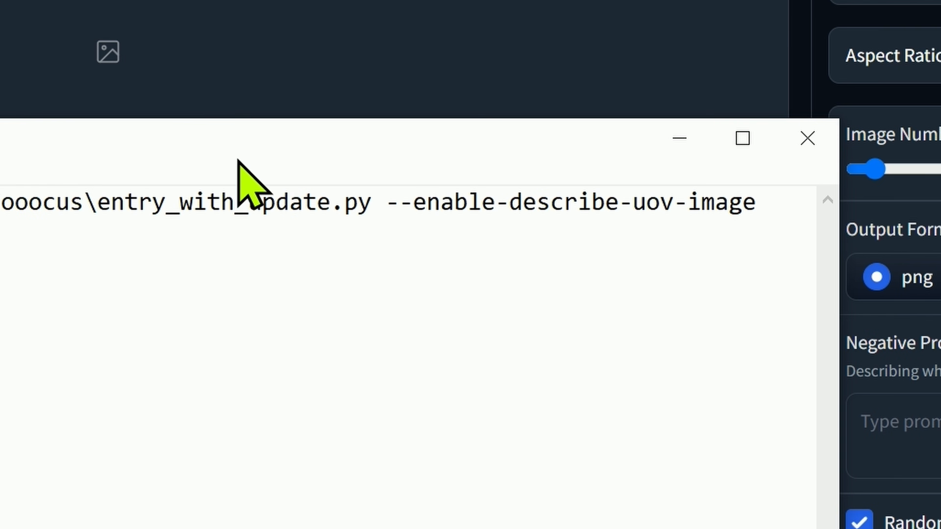
{"action": "left_click_drag", "start_coordinate": [767, 208], "coordinate": [385, 203]}
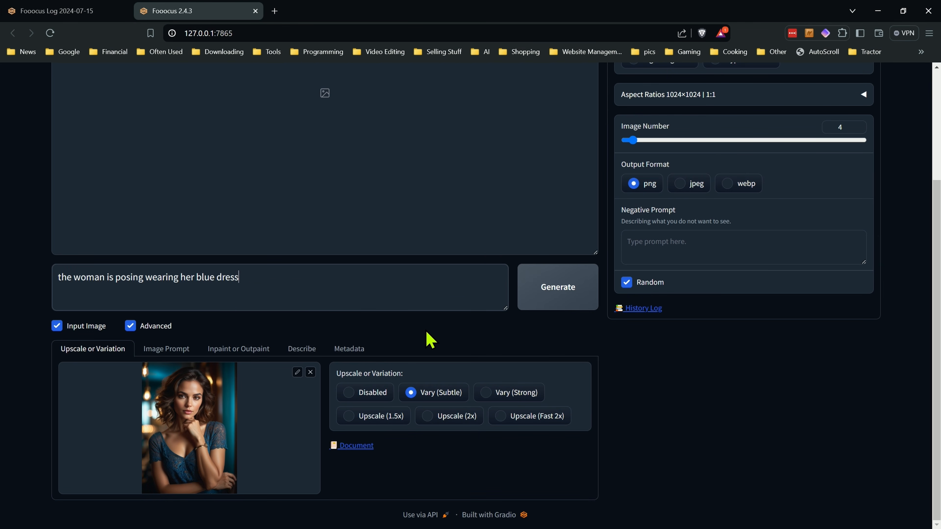
Generate Vary (Subtle) variations of the portrait and look through the style and model settings.
{"action": "scroll", "coordinate": [493, 333], "scroll_direction": "up", "scroll_amount": 3}
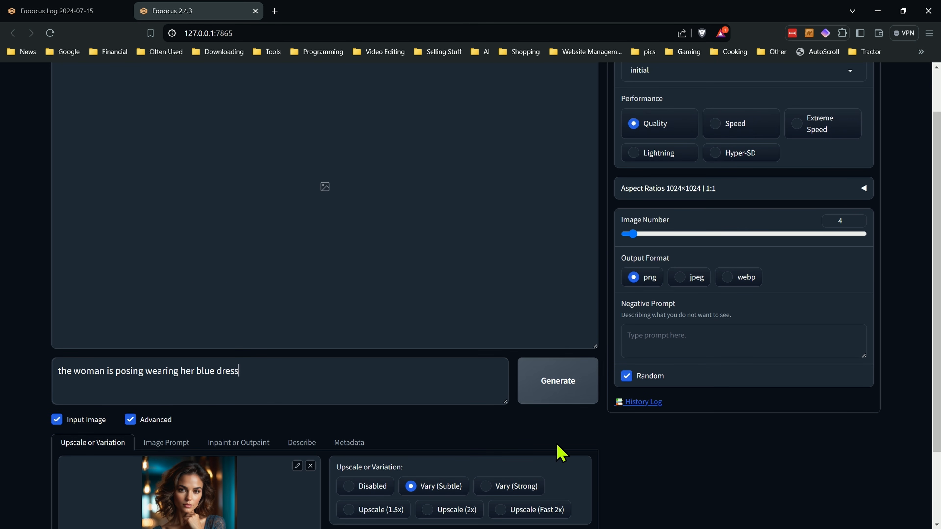
{"action": "left_click", "coordinate": [552, 398]}
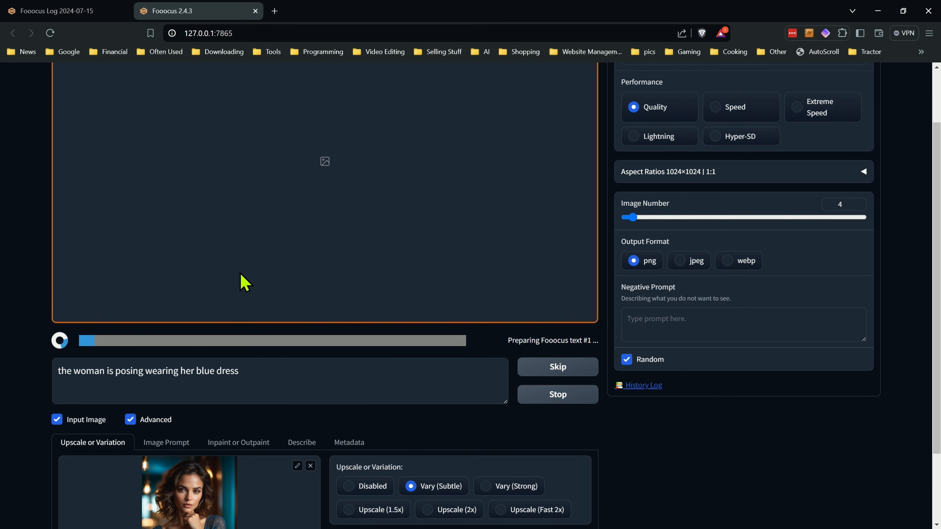
{"action": "scroll", "coordinate": [328, 311], "scroll_direction": "up", "scroll_amount": 2}
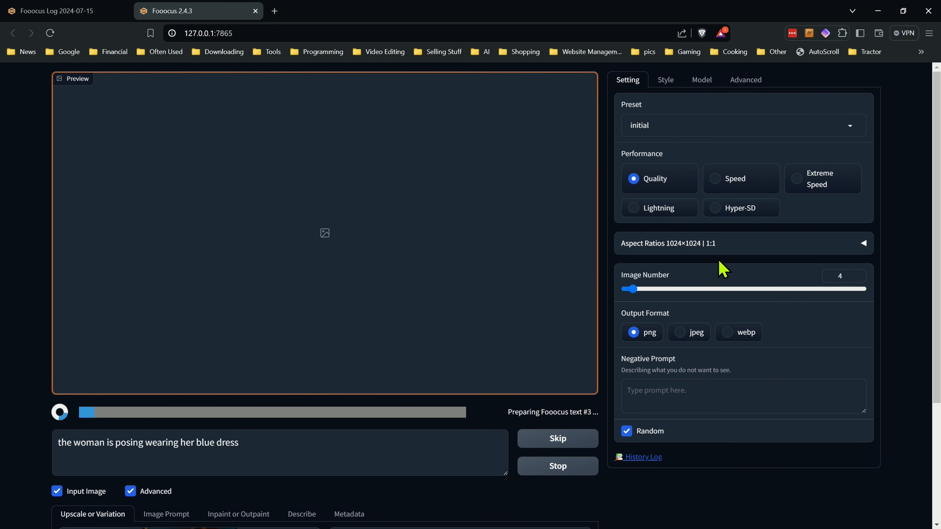
{"action": "left_click", "coordinate": [666, 84]}
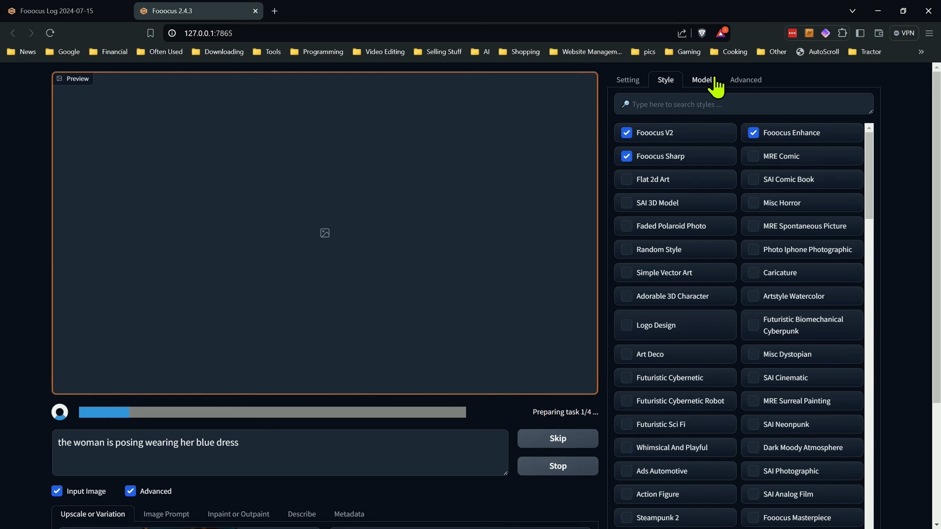
{"action": "left_click", "coordinate": [706, 80]}
{"action": "left_click", "coordinate": [627, 80]}
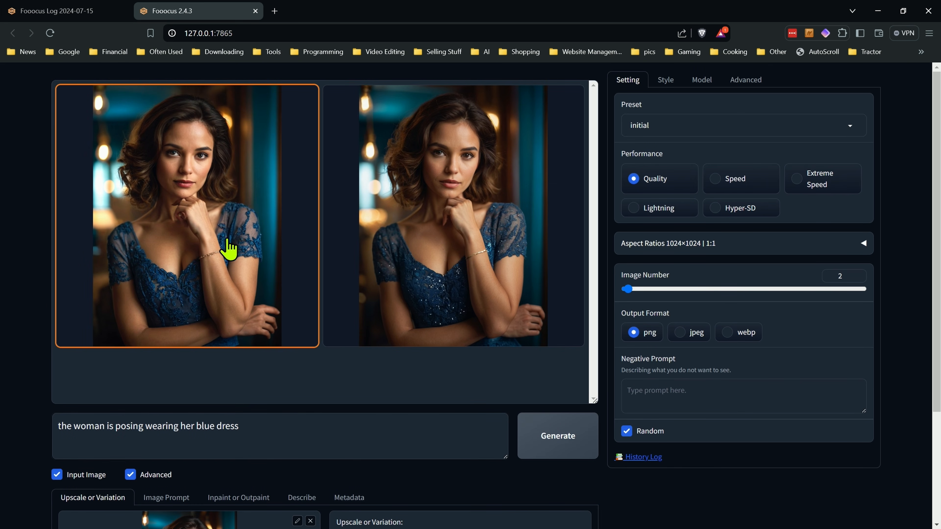
Compare the two subtle variations with the source portrait, viewing each one enlarged.
{"action": "left_click", "coordinate": [374, 322]}
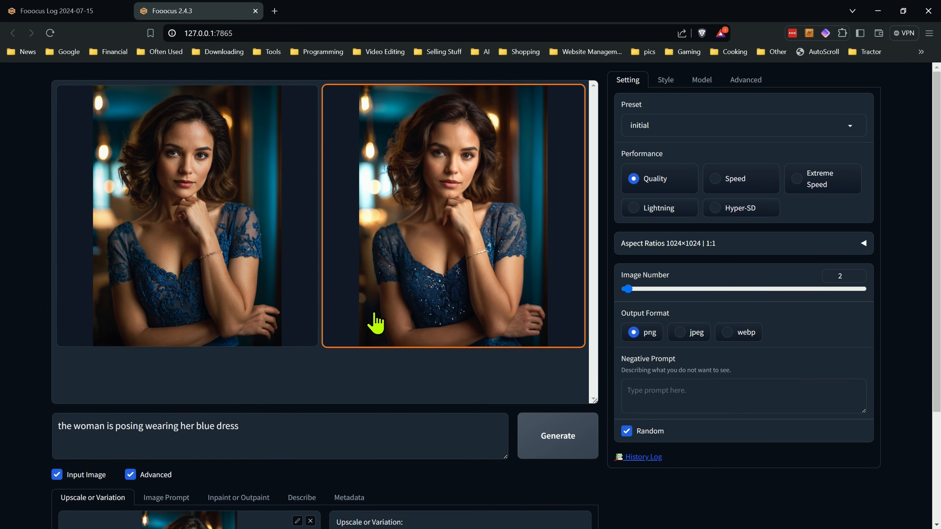
{"action": "scroll", "coordinate": [376, 323], "scroll_direction": "down", "scroll_amount": 3}
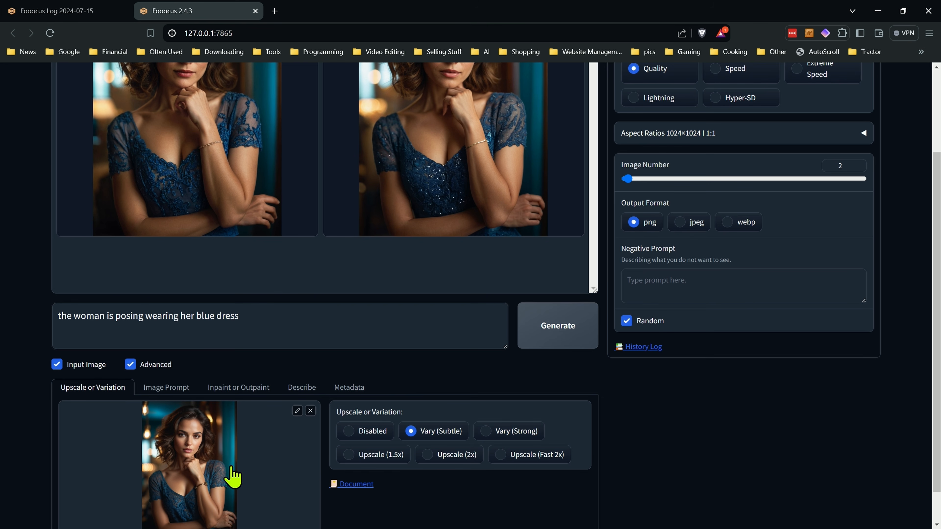
{"action": "scroll", "coordinate": [297, 278], "scroll_direction": "up", "scroll_amount": 3}
{"action": "left_click", "coordinate": [248, 246]}
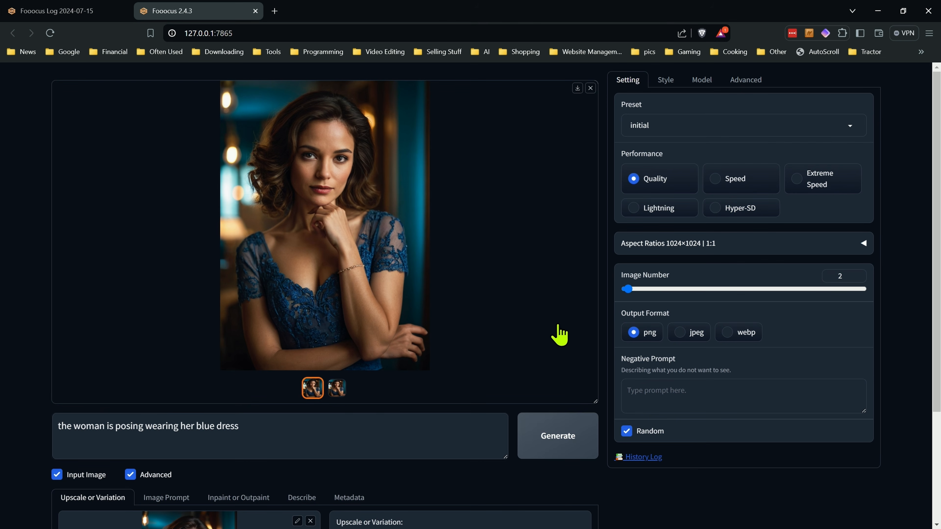
{"action": "left_click", "coordinate": [341, 395]}
{"action": "left_click", "coordinate": [310, 390]}
Set the variation mode to Vary (Strong) and generate new variations of the portrait.
{"action": "scroll", "coordinate": [532, 339], "scroll_direction": "down", "scroll_amount": 4}
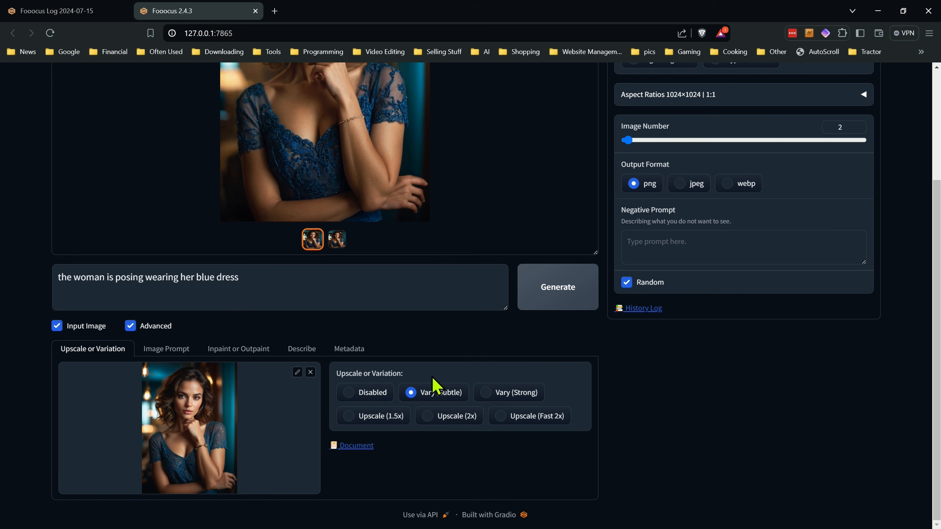
{"action": "left_click", "coordinate": [505, 395]}
{"action": "scroll", "coordinate": [508, 419], "scroll_direction": "up", "scroll_amount": 4}
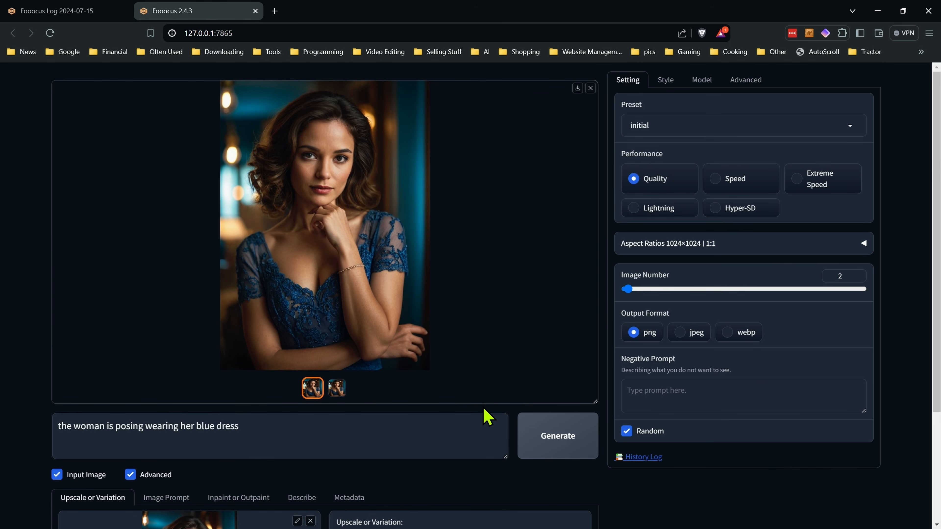
{"action": "left_click", "coordinate": [560, 443]}
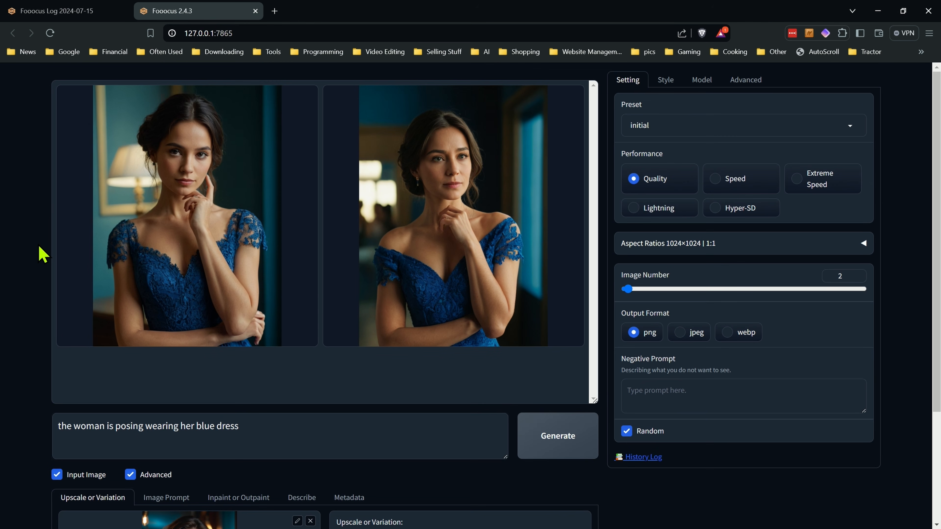
Compare the two strong variations with the source portrait for pose, dress and background.
{"action": "scroll", "coordinate": [39, 254], "scroll_direction": "down", "scroll_amount": 4}
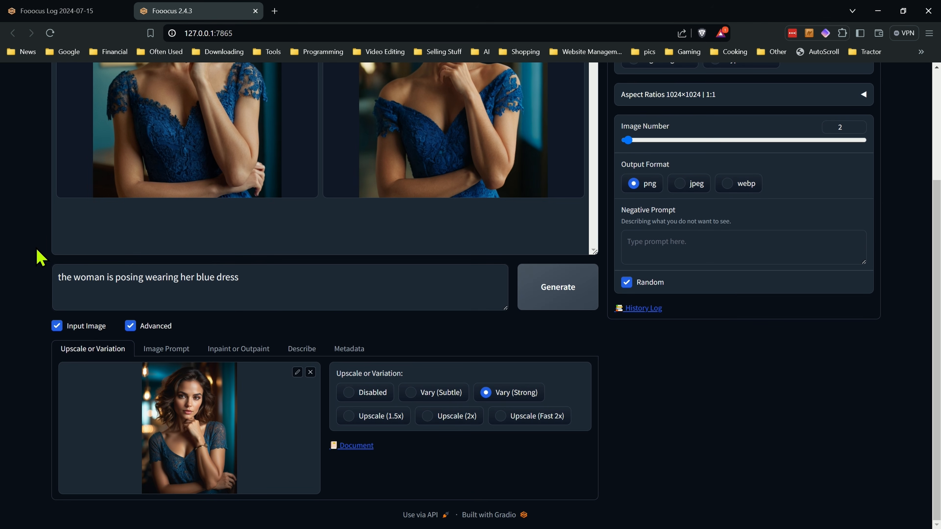
{"action": "scroll", "coordinate": [40, 305], "scroll_direction": "up", "scroll_amount": 4}
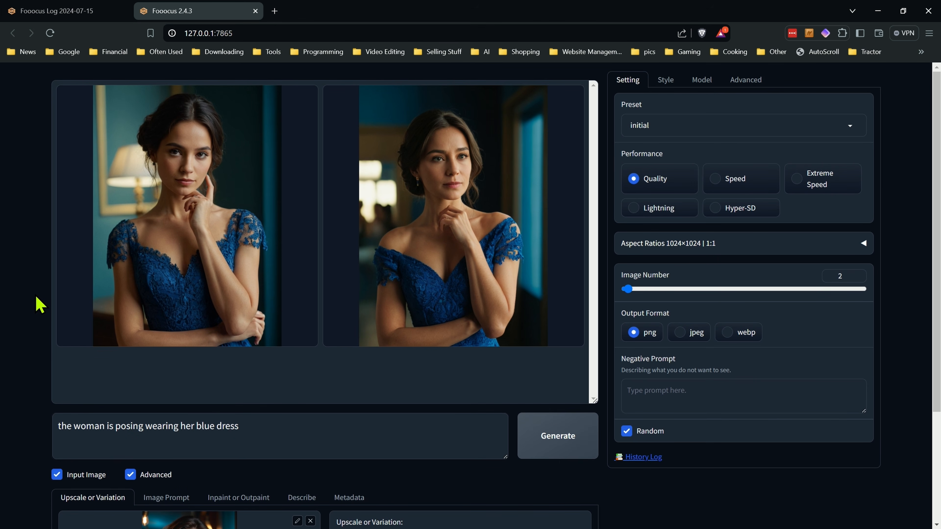
{"action": "scroll", "coordinate": [40, 305], "scroll_direction": "down", "scroll_amount": 3}
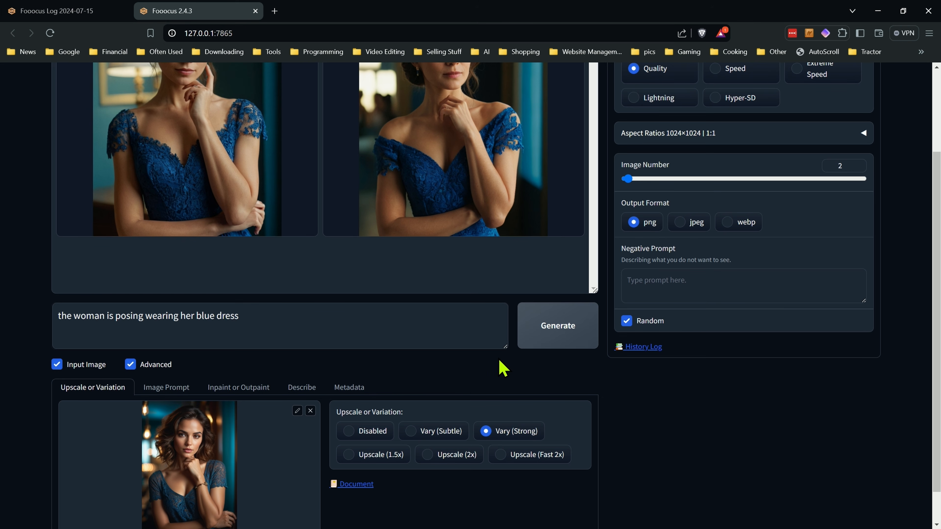
{"action": "scroll", "coordinate": [503, 368], "scroll_direction": "down", "scroll_amount": 2}
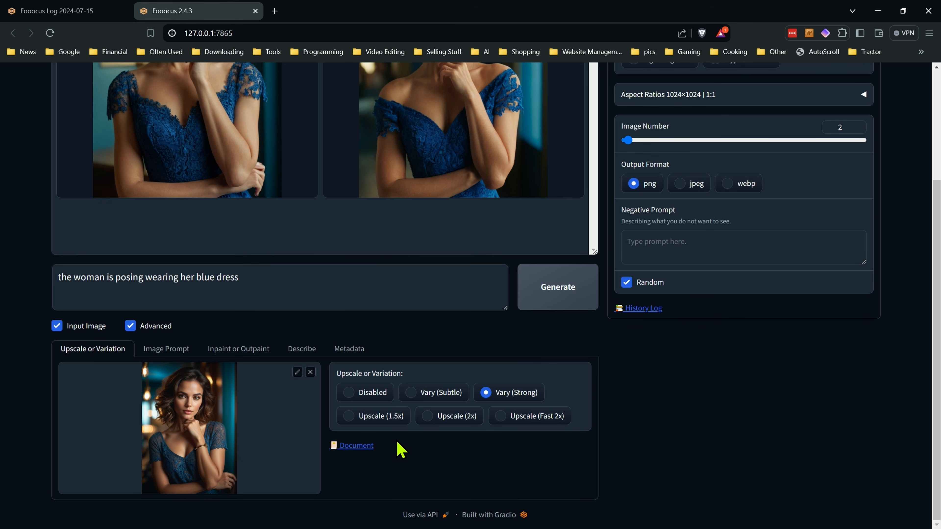
Switch the variation mode to Vary (Subtle) and back to Vary (Strong).
{"action": "left_click", "coordinate": [421, 394]}
{"action": "scroll", "coordinate": [326, 346], "scroll_direction": "up", "scroll_amount": 4}
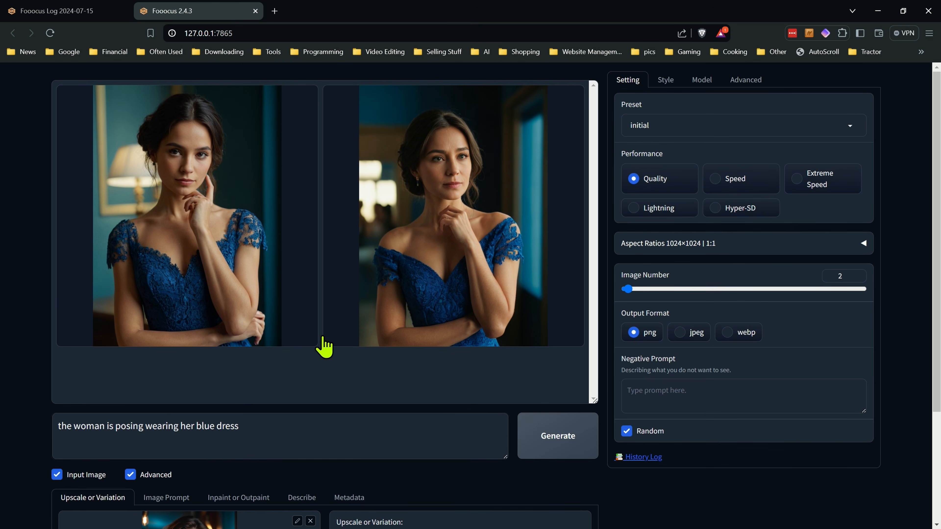
{"action": "scroll", "coordinate": [336, 343], "scroll_direction": "down", "scroll_amount": 4}
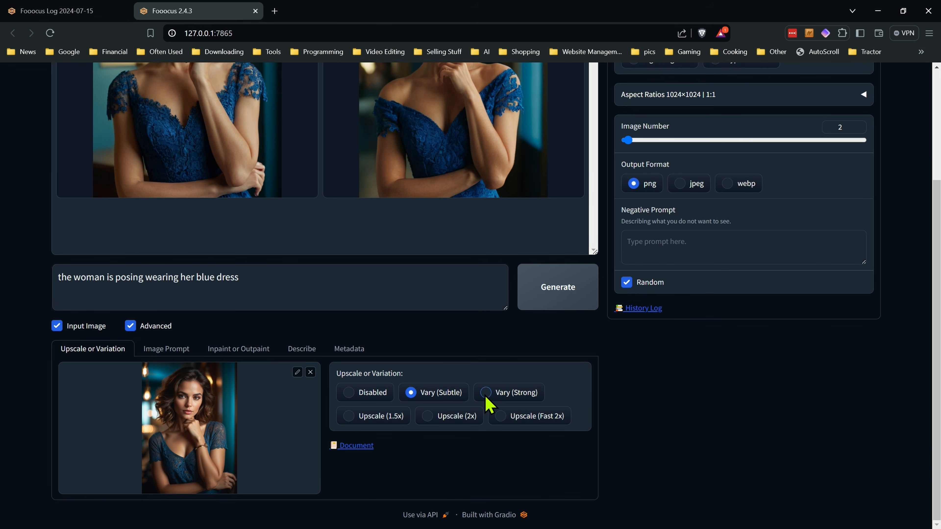
{"action": "left_click", "coordinate": [489, 395]}
{"action": "scroll", "coordinate": [439, 384], "scroll_direction": "up", "scroll_amount": 4}
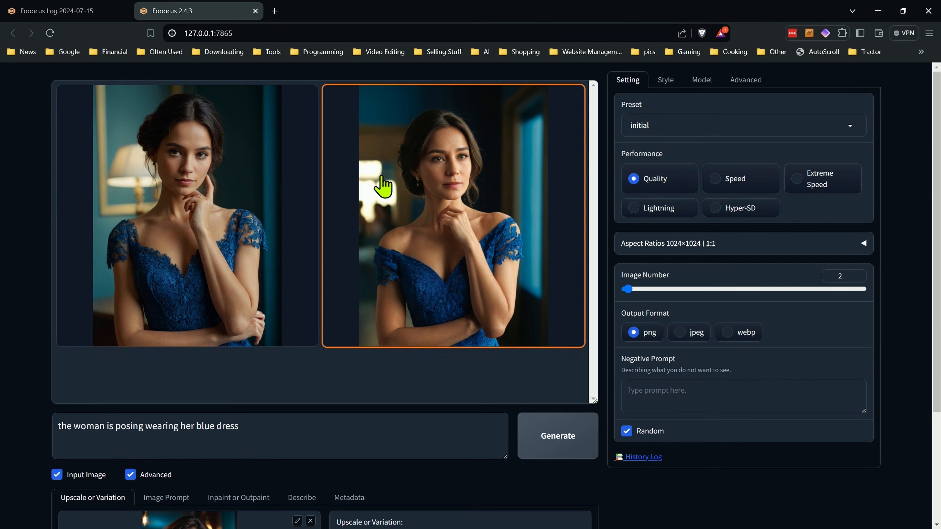
Examine the two strongly varied portraits again alongside the variation options and output settings.
{"action": "left_click", "coordinate": [238, 195]}
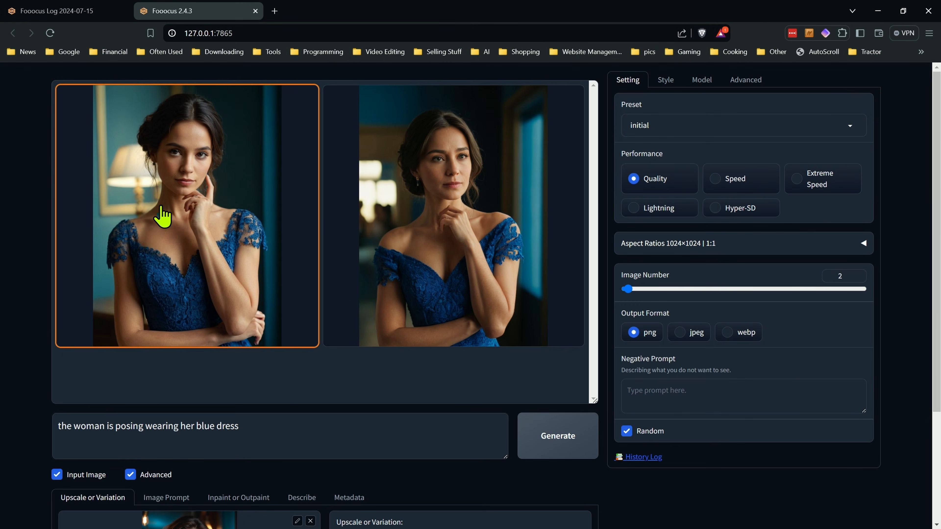
{"action": "left_click", "coordinate": [363, 225]}
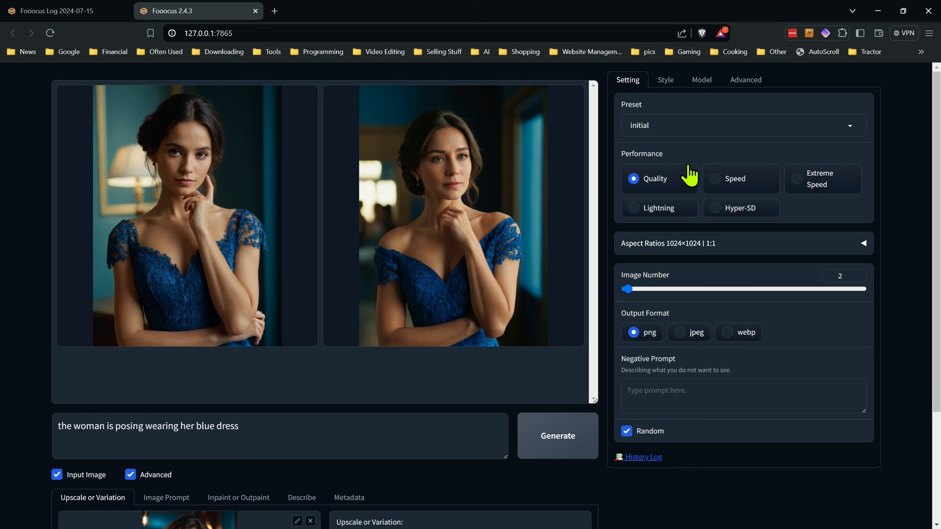
{"action": "scroll", "coordinate": [615, 230], "scroll_direction": "down", "scroll_amount": 4}
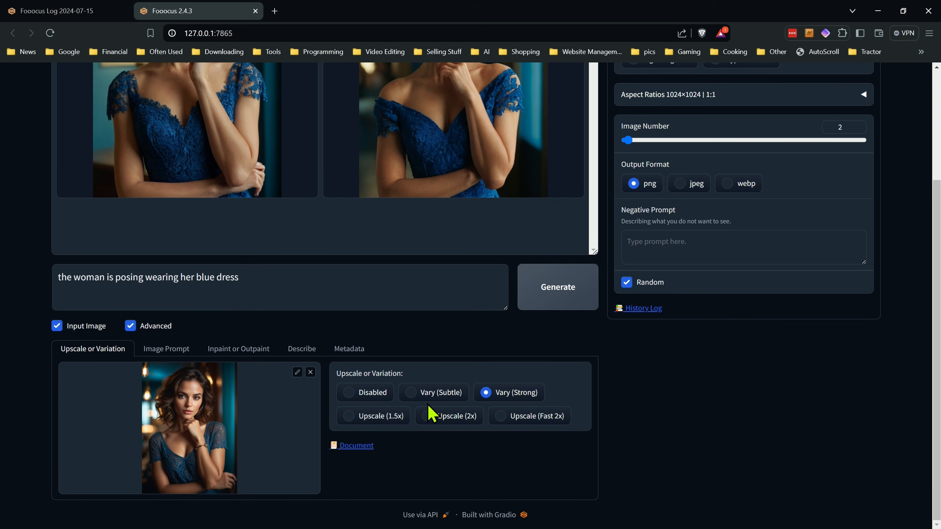
{"action": "scroll", "coordinate": [667, 334], "scroll_direction": "up", "scroll_amount": 4}
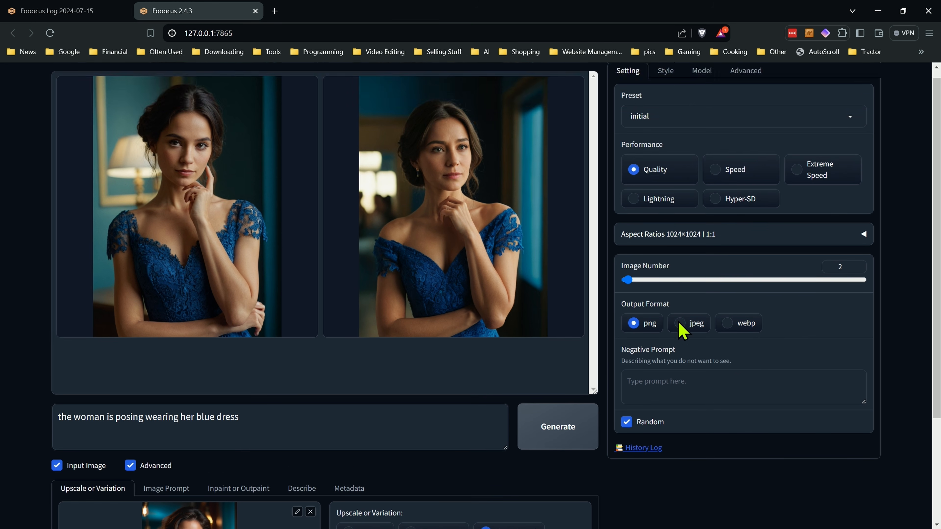
{"action": "scroll", "coordinate": [722, 223], "scroll_direction": "down", "scroll_amount": 1}
Enable Developer Debug Mode and turn on Mixing Image Prompt and Vary/Upscale in its control options.
{"action": "scroll", "coordinate": [733, 177], "scroll_direction": "up", "scroll_amount": 2}
{"action": "left_click", "coordinate": [746, 83]}
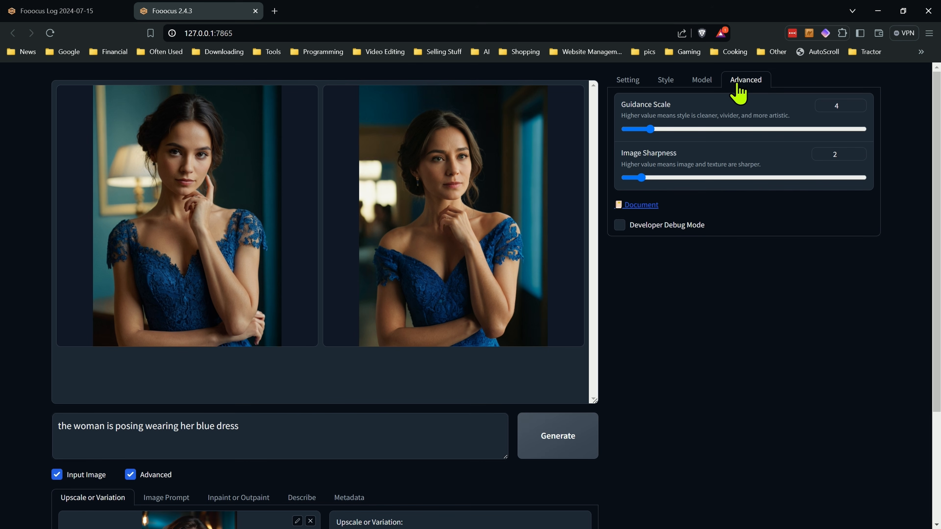
{"action": "left_click", "coordinate": [620, 226]}
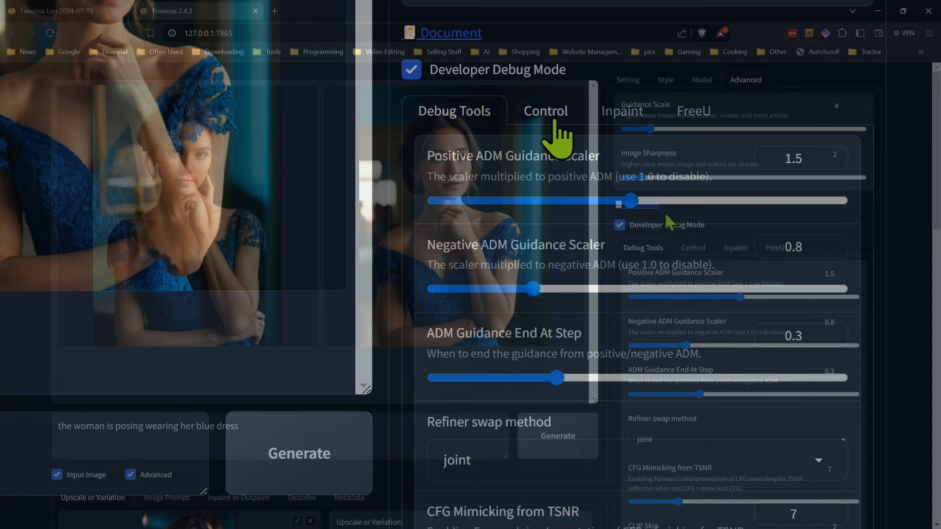
{"action": "left_click", "coordinate": [693, 248]}
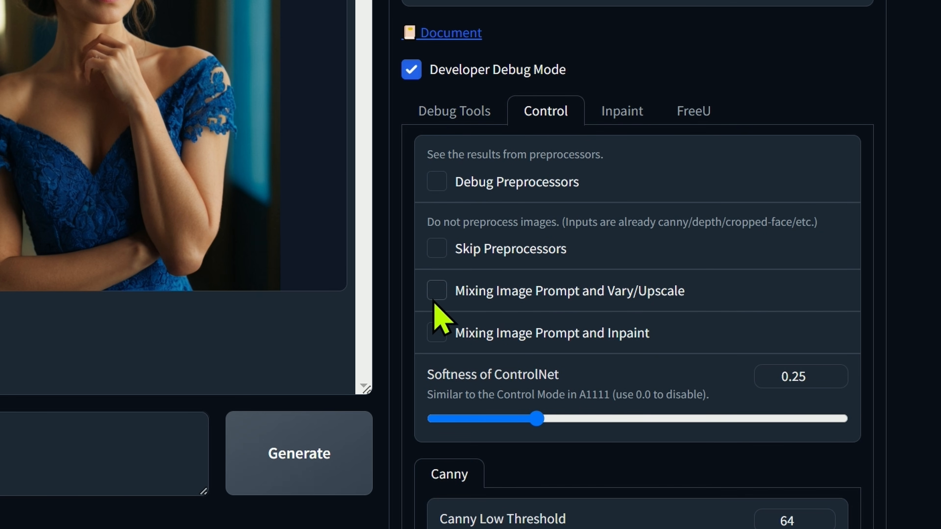
{"action": "left_click", "coordinate": [436, 293]}
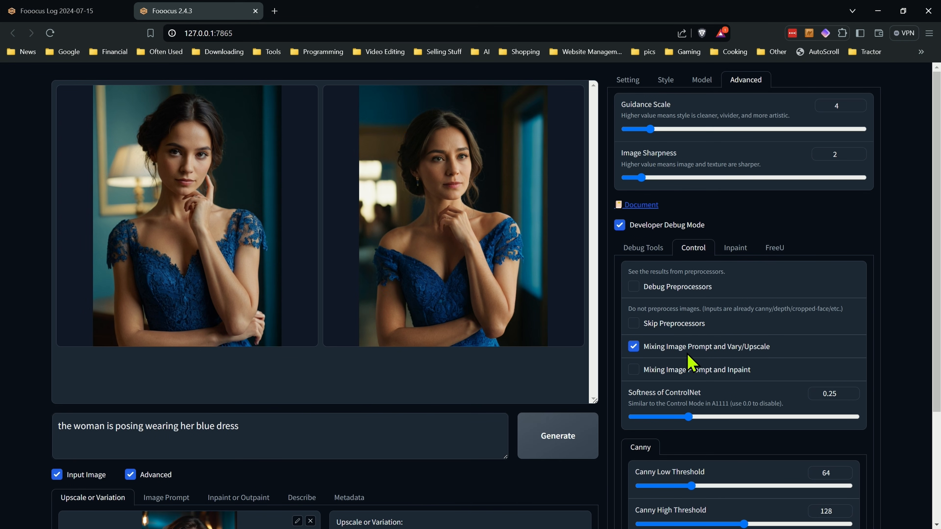
Set Forced Overwrite of Denoising Strength of "Vary" to 0.842 in the debug tools.
{"action": "scroll", "coordinate": [191, 430], "scroll_direction": "down", "scroll_amount": 3}
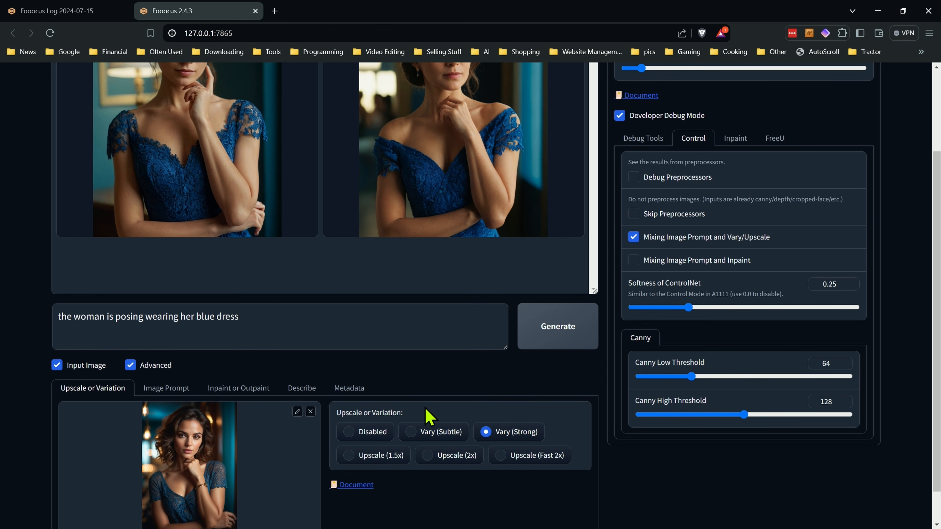
{"action": "scroll", "coordinate": [429, 419], "scroll_direction": "up", "scroll_amount": 3}
{"action": "left_click", "coordinate": [643, 249]}
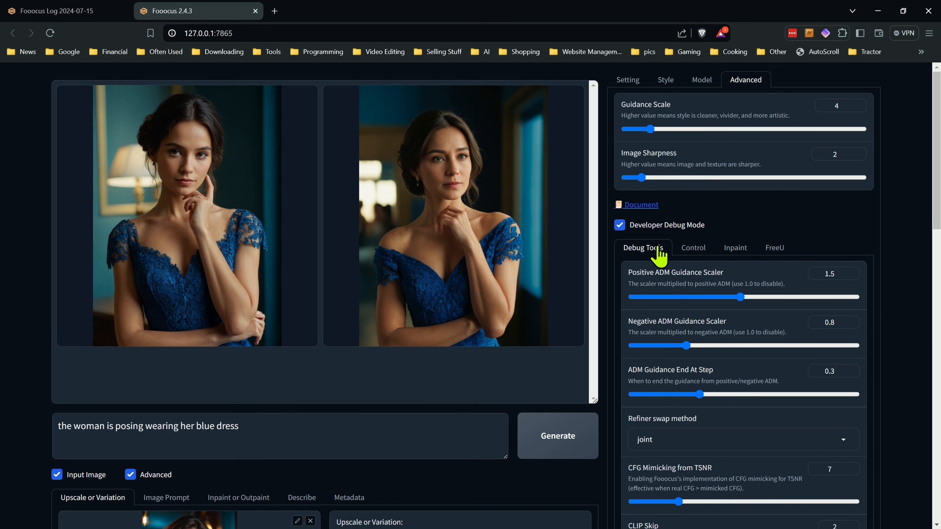
{"action": "scroll", "coordinate": [648, 263], "scroll_direction": "down", "scroll_amount": 10}
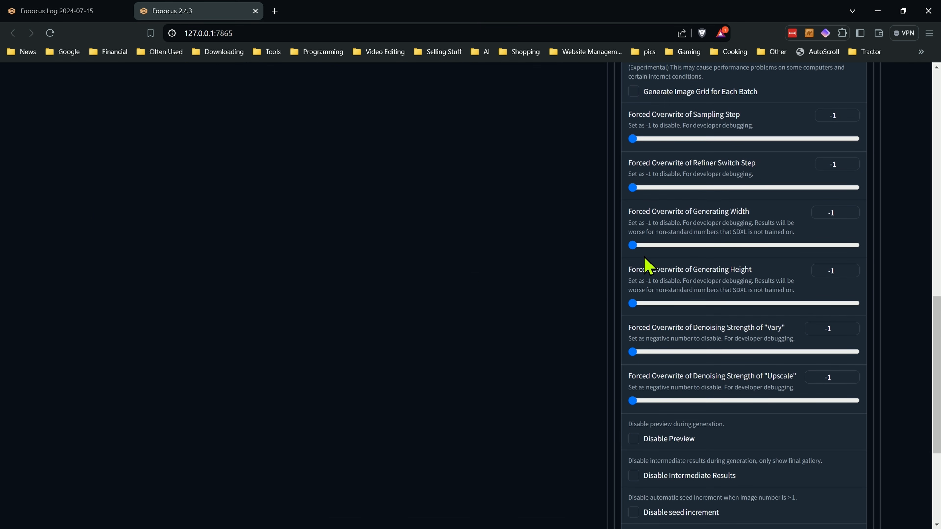
{"action": "scroll", "coordinate": [649, 265], "scroll_direction": "down", "scroll_amount": 5}
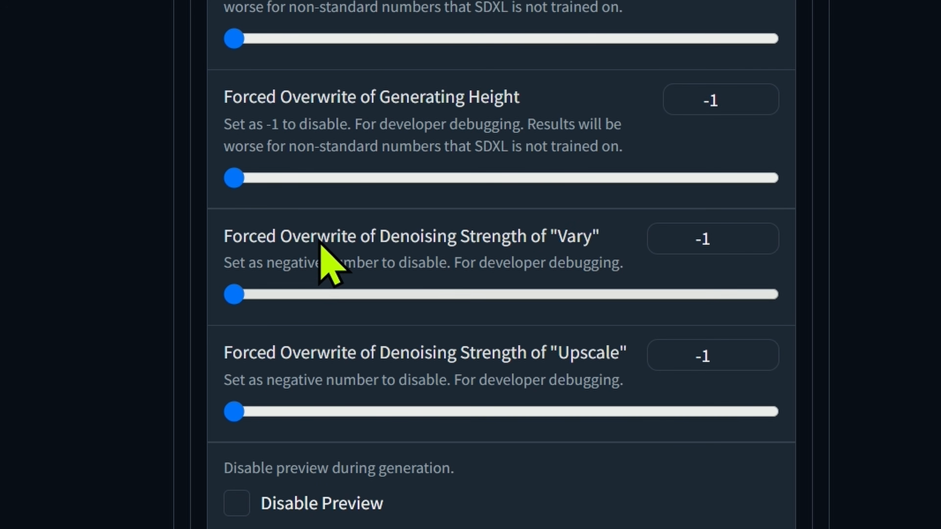
{"action": "left_click_drag", "start_coordinate": [234, 295], "coordinate": [727, 285]}
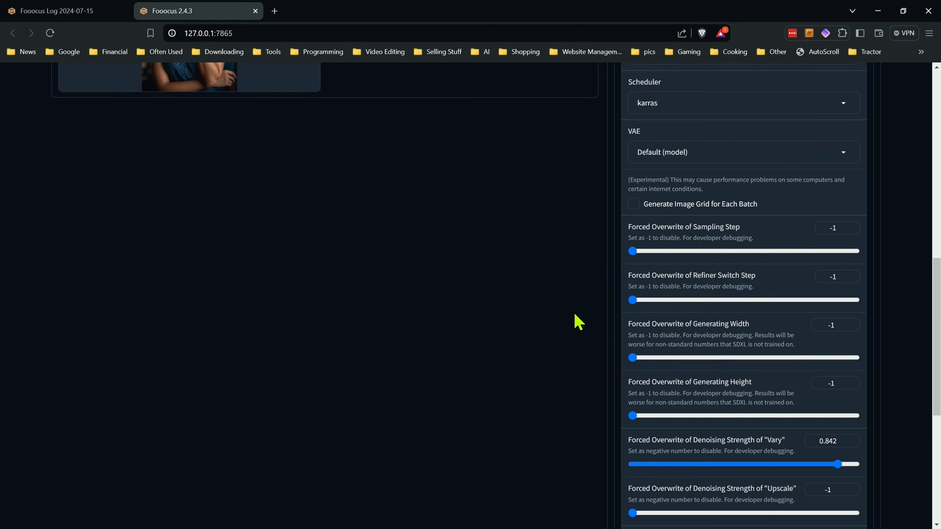
{"action": "scroll", "coordinate": [586, 321], "scroll_direction": "down", "scroll_amount": 5}
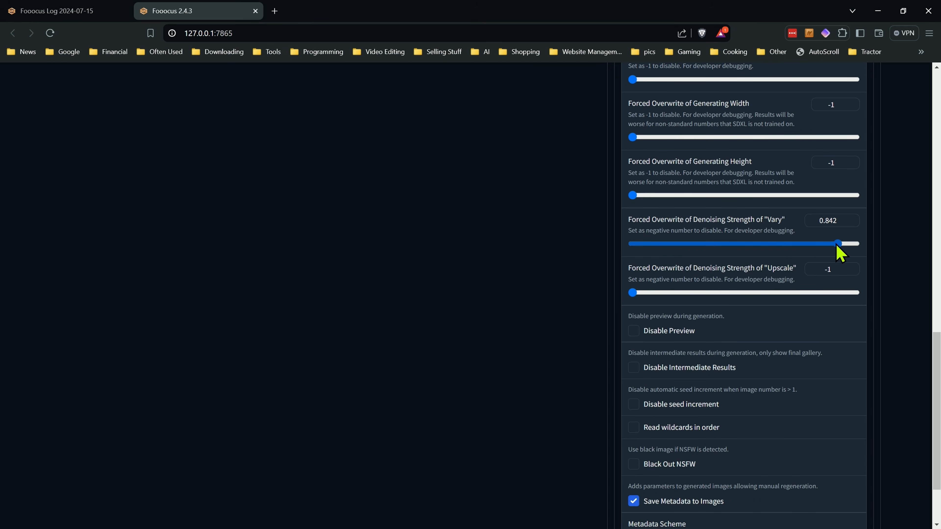
Reset Forced Overwrite of Denoising Strength of "Vary" to -1.
{"action": "left_click_drag", "start_coordinate": [838, 244], "coordinate": [598, 256]}
{"action": "scroll", "coordinate": [715, 248], "scroll_direction": "up", "scroll_amount": 12}
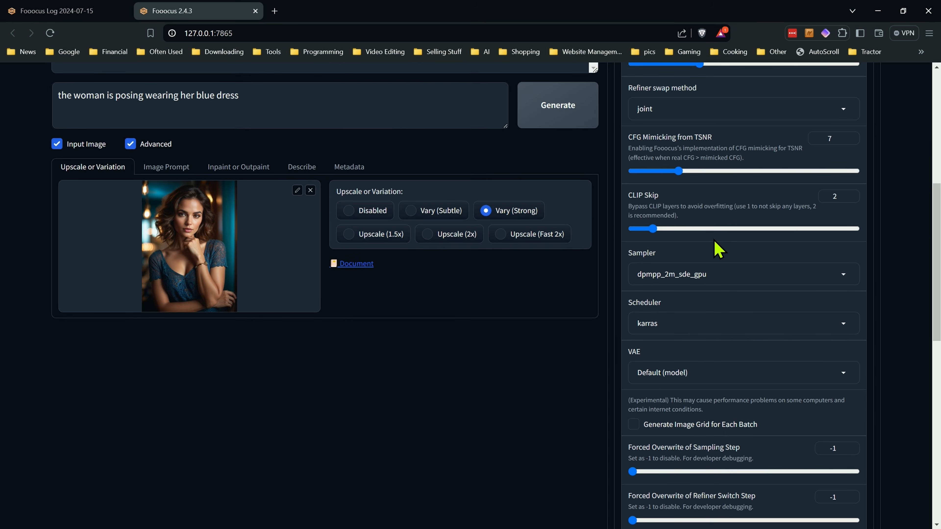
{"action": "scroll", "coordinate": [695, 240], "scroll_direction": "up", "scroll_amount": 5}
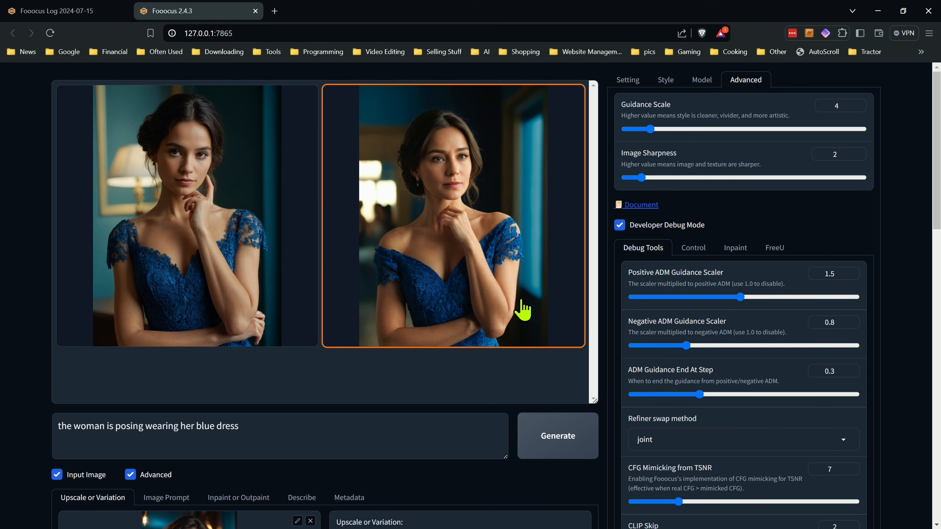
Disable the Fooocus V2, Fooocus Enhance and Fooocus Sharp styles and enable MRE Comic, SAI Comic Book and Flat 2d Art.
{"action": "left_click", "coordinate": [627, 80]}
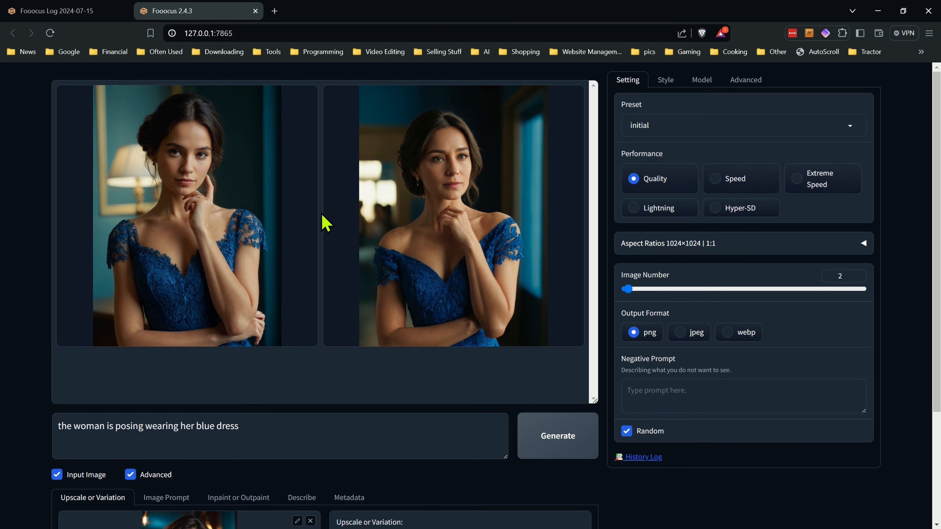
{"action": "left_click", "coordinate": [663, 81]}
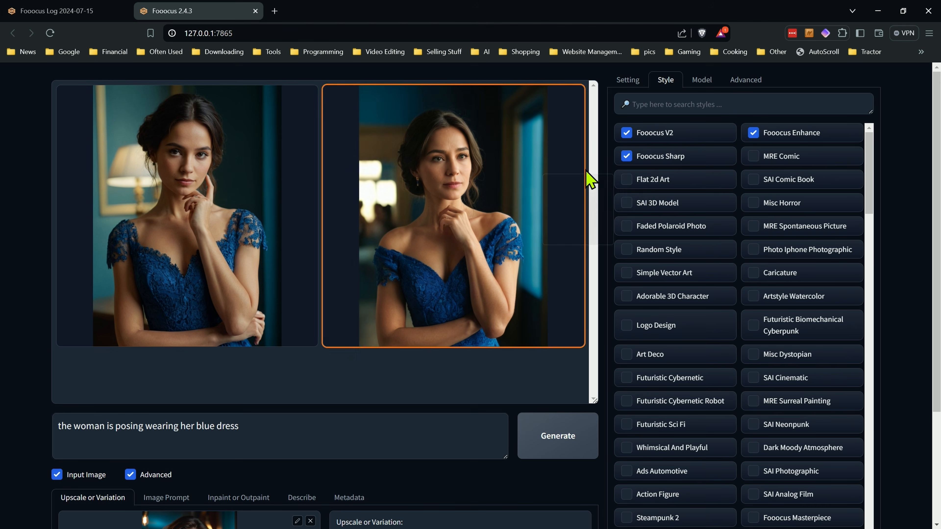
{"action": "left_click", "coordinate": [652, 156]}
{"action": "left_click", "coordinate": [773, 132]}
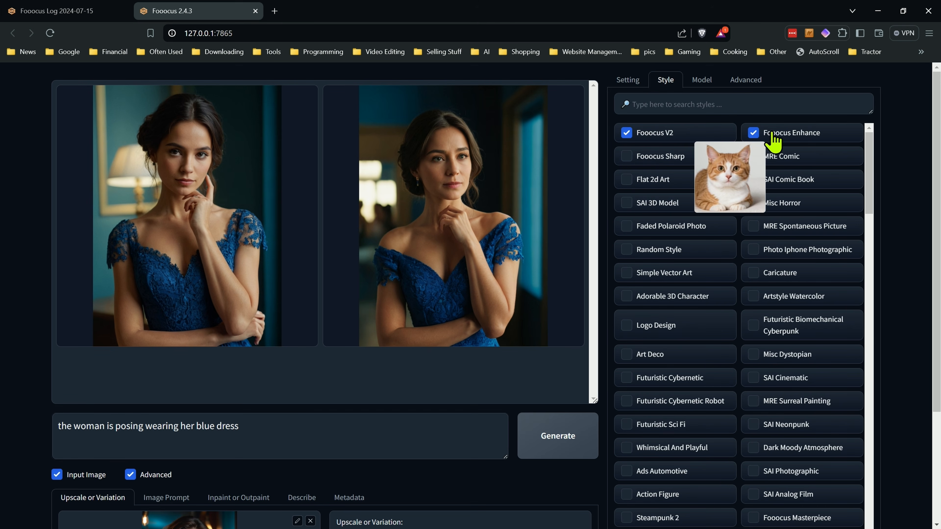
{"action": "left_click", "coordinate": [641, 136]}
{"action": "left_click", "coordinate": [756, 158]}
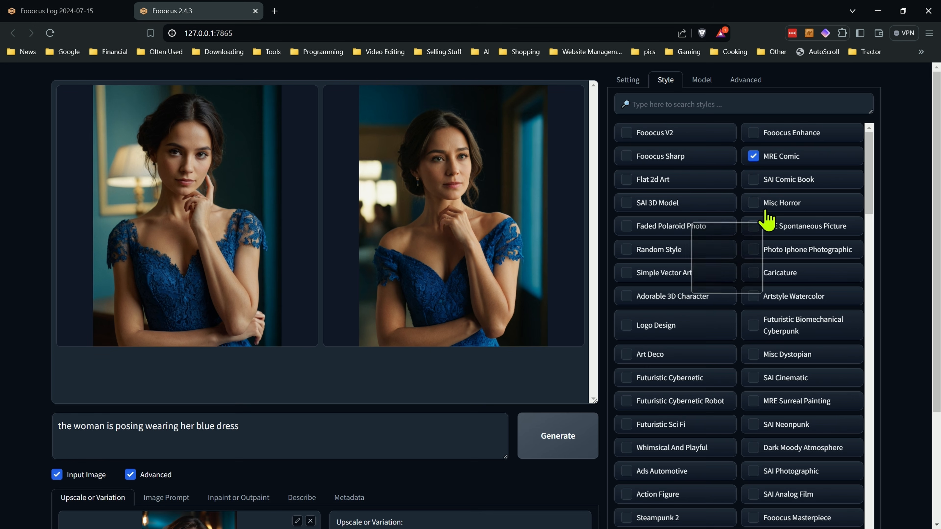
{"action": "left_click", "coordinate": [759, 181]}
{"action": "left_click", "coordinate": [633, 180]}
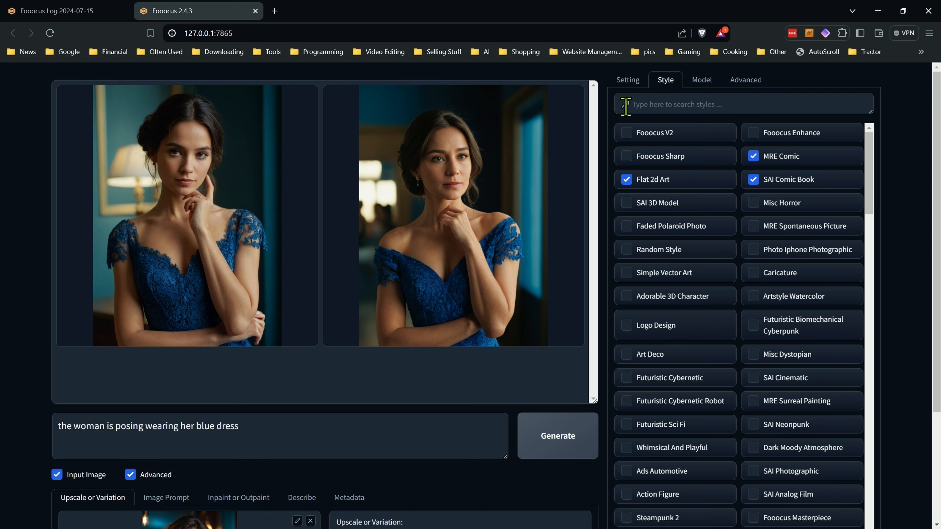
Set the generation Performance to Speed and review the selected styles and the model settings.
{"action": "left_click", "coordinate": [627, 85]}
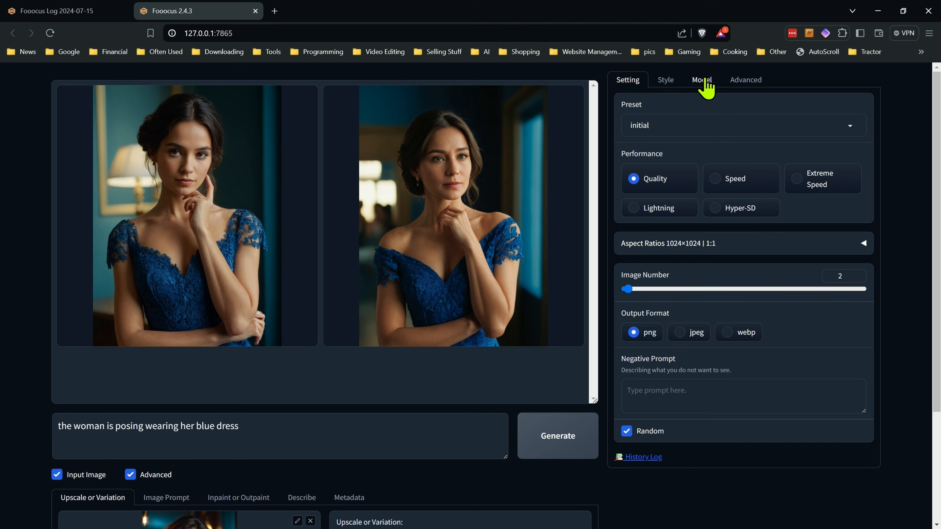
{"action": "scroll", "coordinate": [41, 351], "scroll_direction": "down", "scroll_amount": 4}
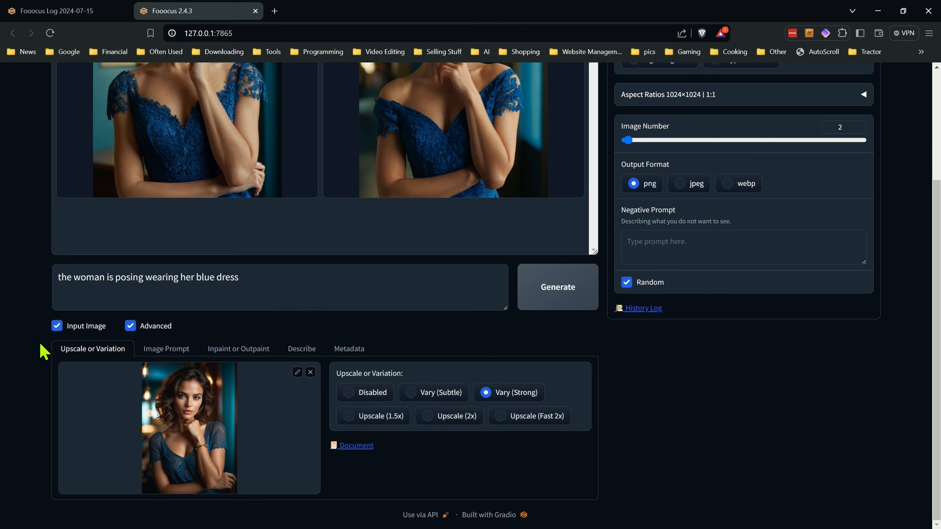
{"action": "scroll", "coordinate": [719, 240], "scroll_direction": "up", "scroll_amount": 4}
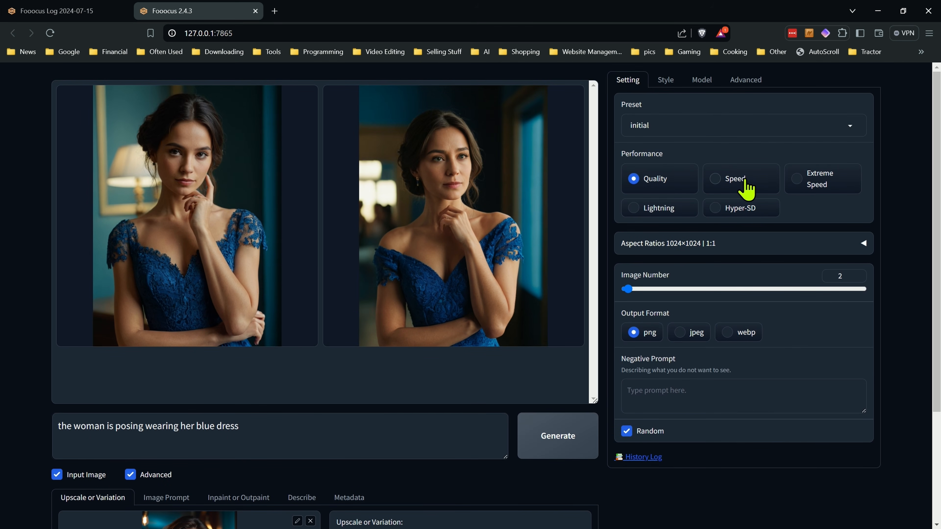
{"action": "left_click", "coordinate": [714, 179]}
{"action": "scroll", "coordinate": [53, 317], "scroll_direction": "down", "scroll_amount": 4}
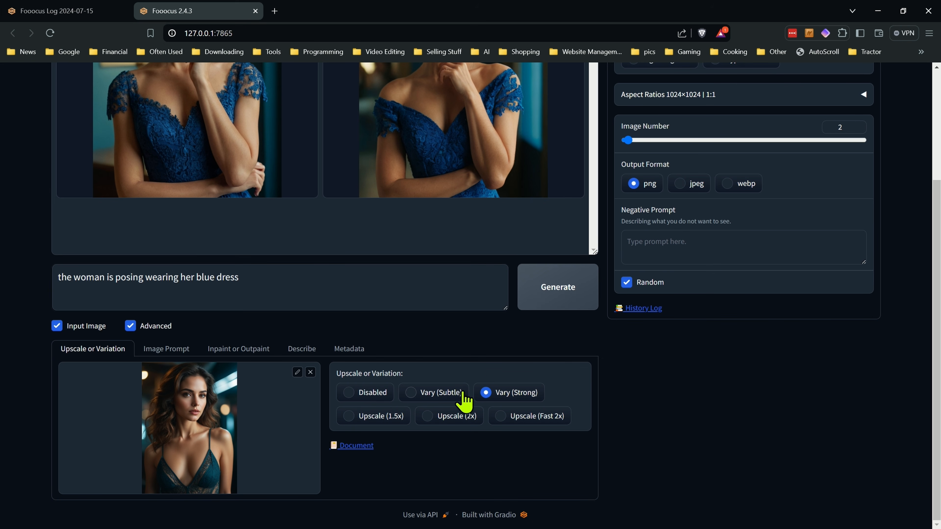
{"action": "scroll", "coordinate": [591, 416], "scroll_direction": "up", "scroll_amount": 4}
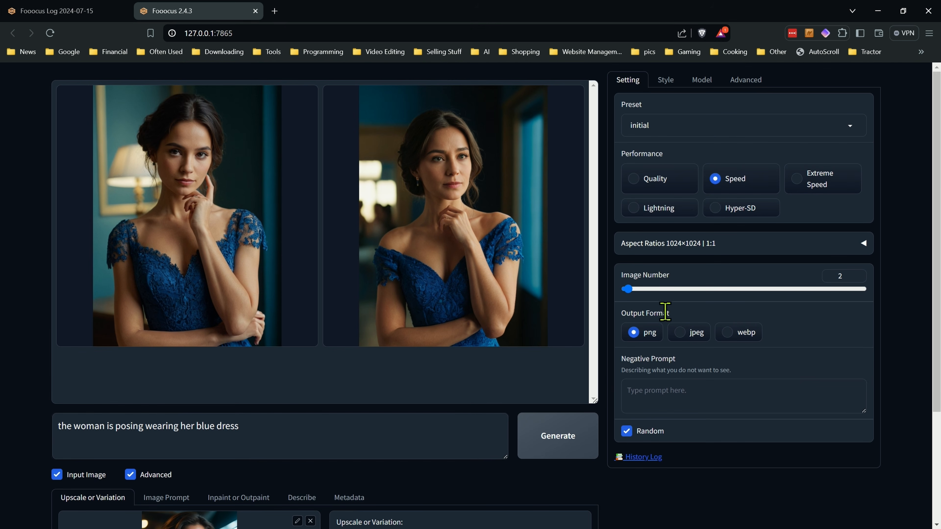
{"action": "left_click", "coordinate": [667, 81]}
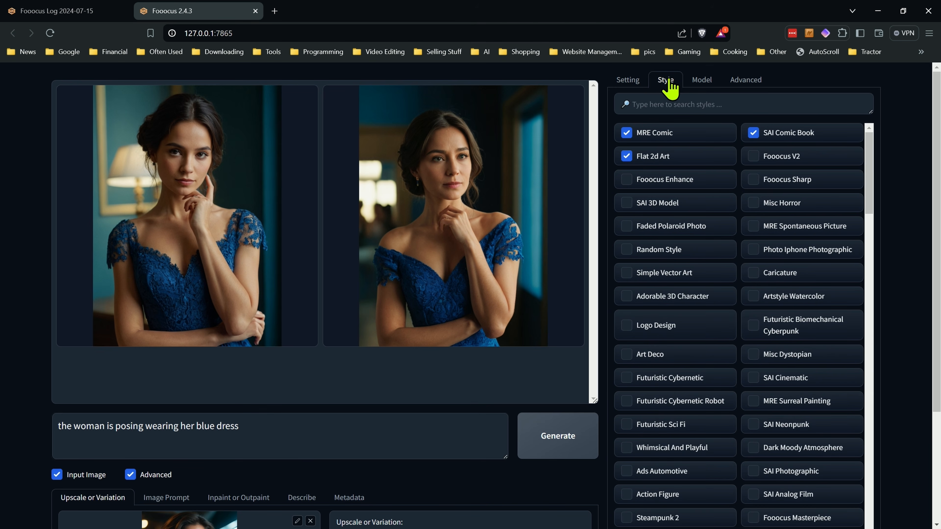
{"action": "mouse_move", "coordinate": [671, 226]}
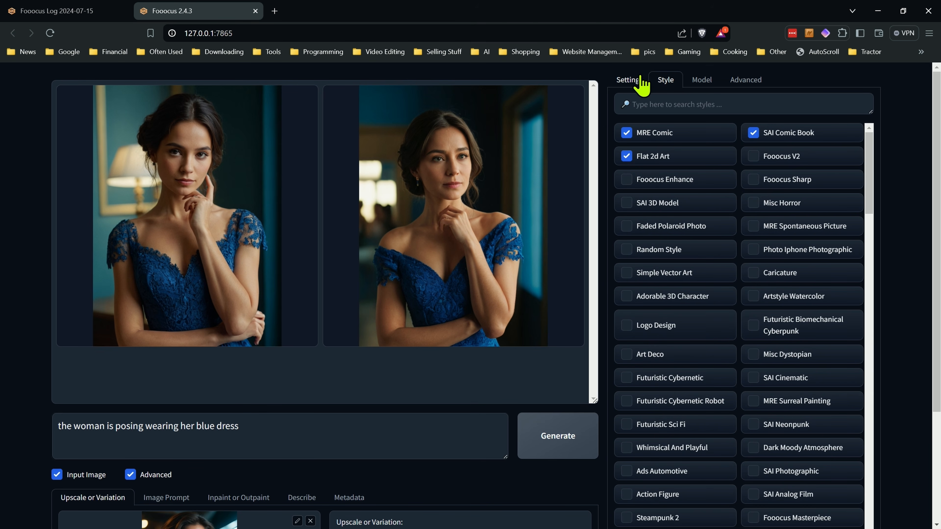
{"action": "mouse_move", "coordinate": [696, 134]}
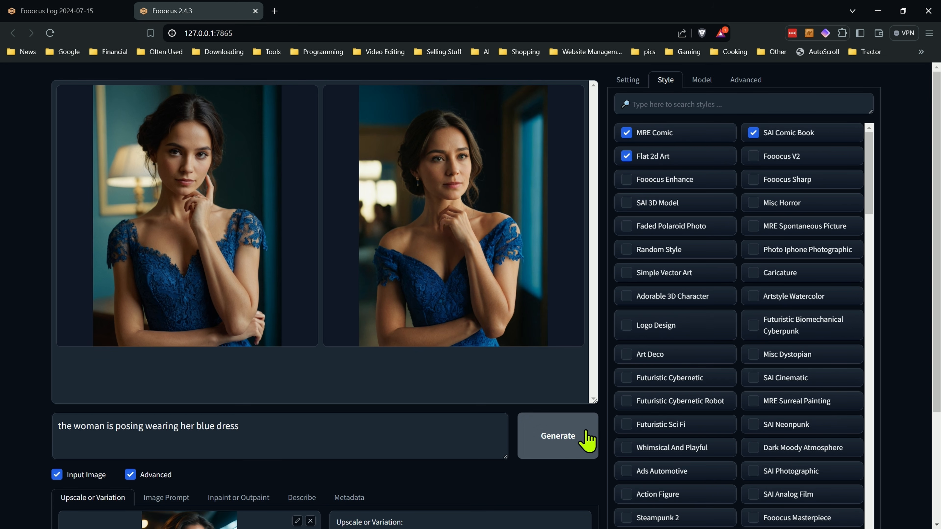
{"action": "left_click", "coordinate": [701, 80]}
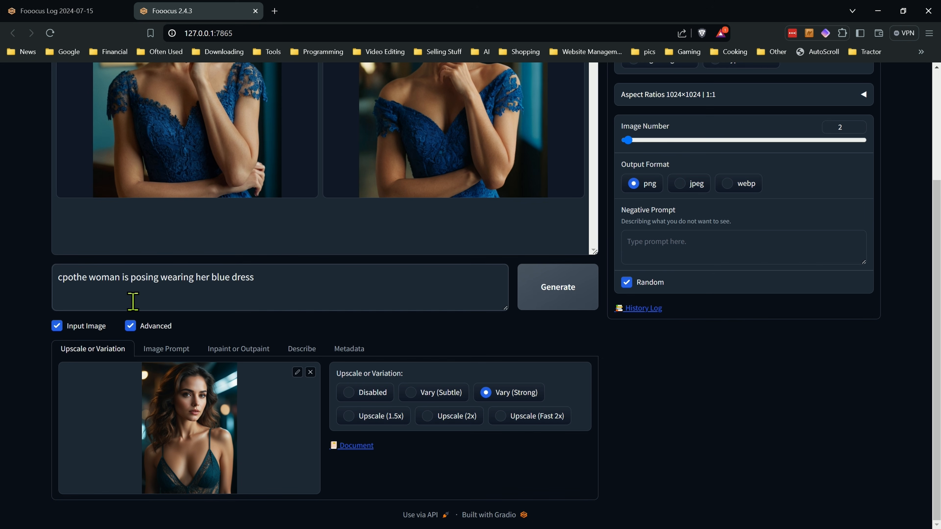
Prefix the prompt with "comic style," and generate two images with Vary (Strong).
{"action": "key", "text": "BackSpace"}
{"action": "key", "text": "BackSpace"}
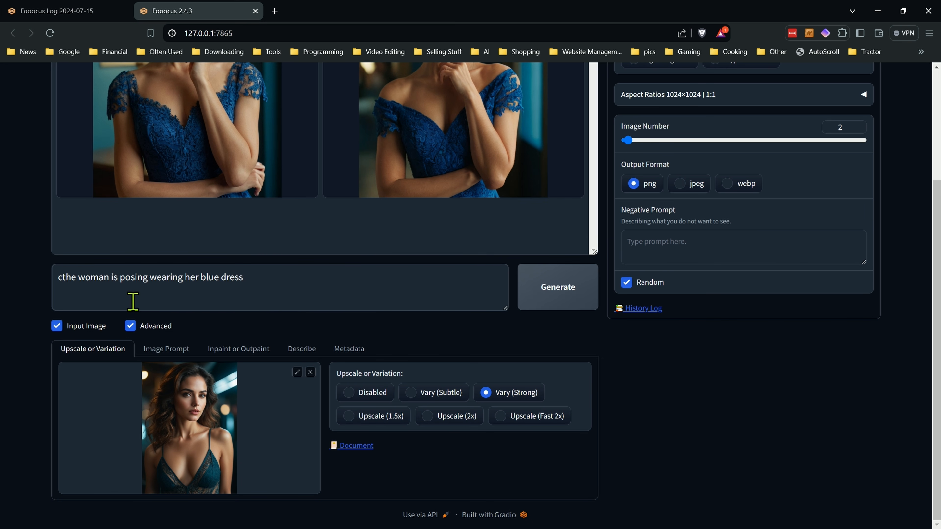
{"action": "type", "text": "omic sty"}
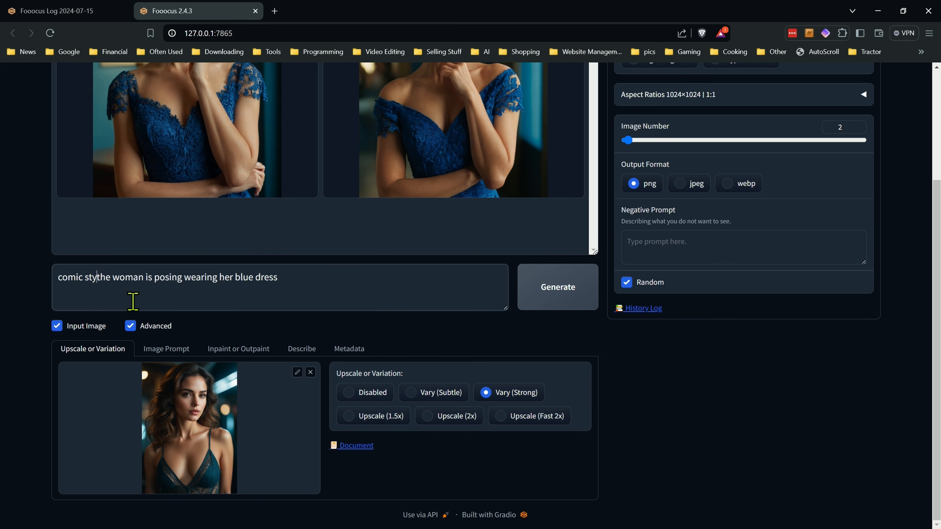
{"action": "type", "text": "le,"}
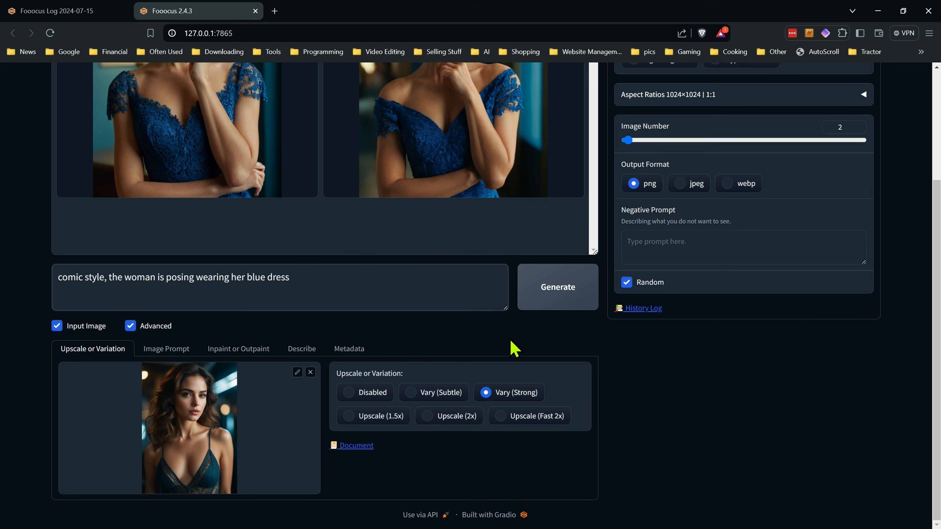
{"action": "scroll", "coordinate": [511, 343], "scroll_direction": "up", "scroll_amount": 4}
{"action": "scroll", "coordinate": [562, 439], "scroll_direction": "down", "scroll_amount": 4}
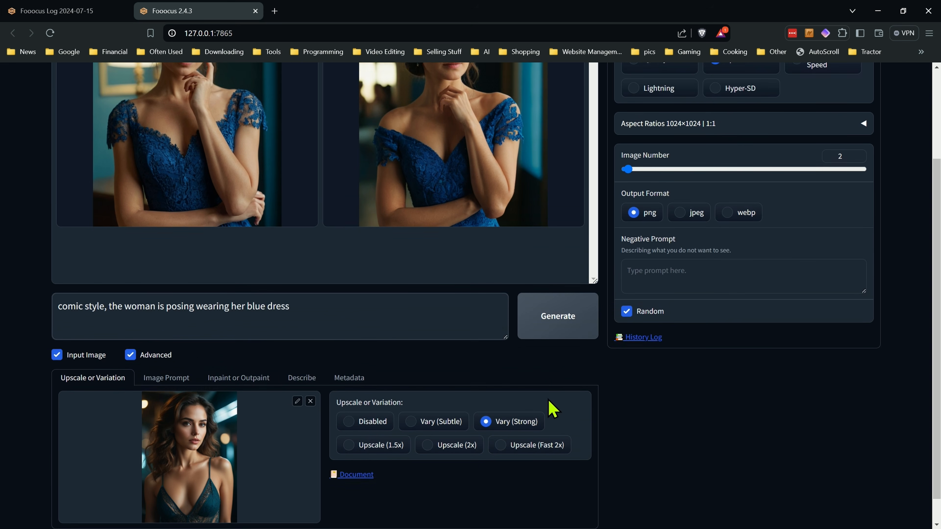
{"action": "left_click", "coordinate": [559, 311]}
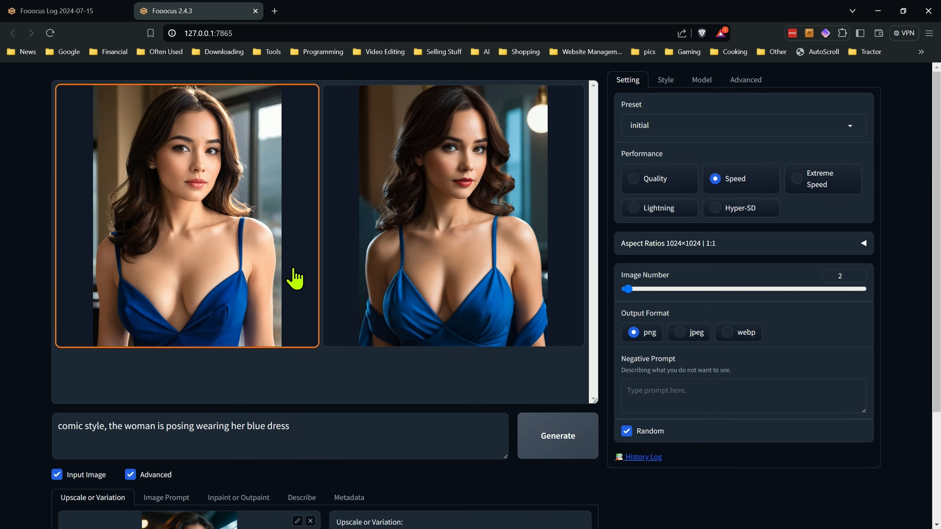
View the second generated portrait enlarged and compare it with the input image and the prompt.
{"action": "left_click", "coordinate": [424, 165]}
{"action": "left_click", "coordinate": [466, 227]}
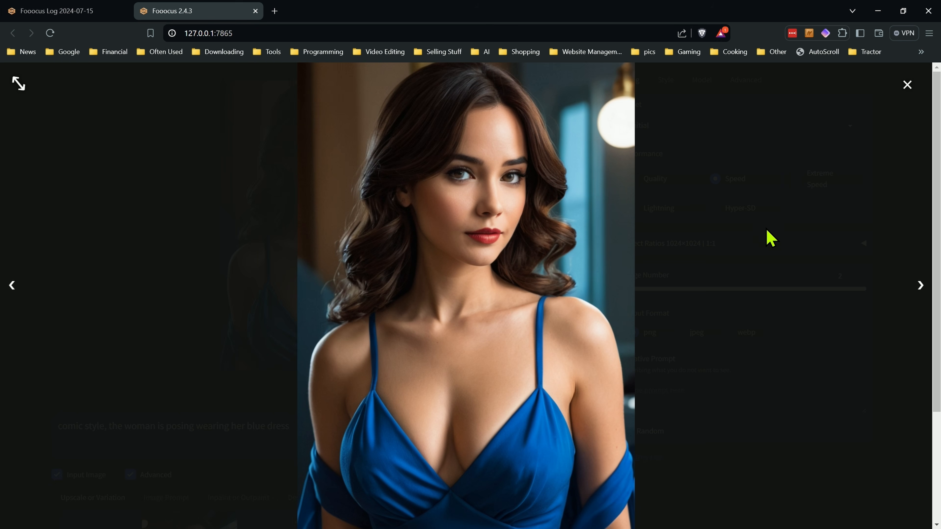
{"action": "left_click", "coordinate": [908, 86]}
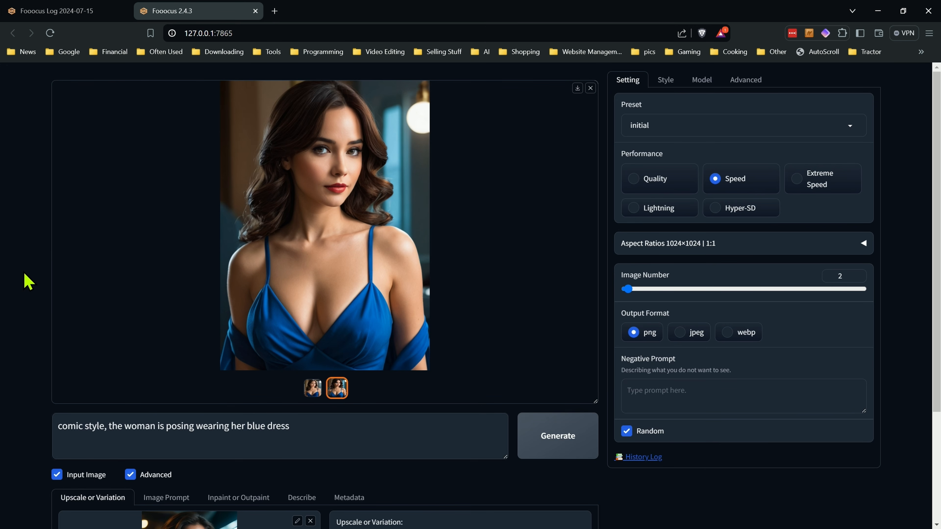
{"action": "scroll", "coordinate": [26, 282], "scroll_direction": "down", "scroll_amount": 4}
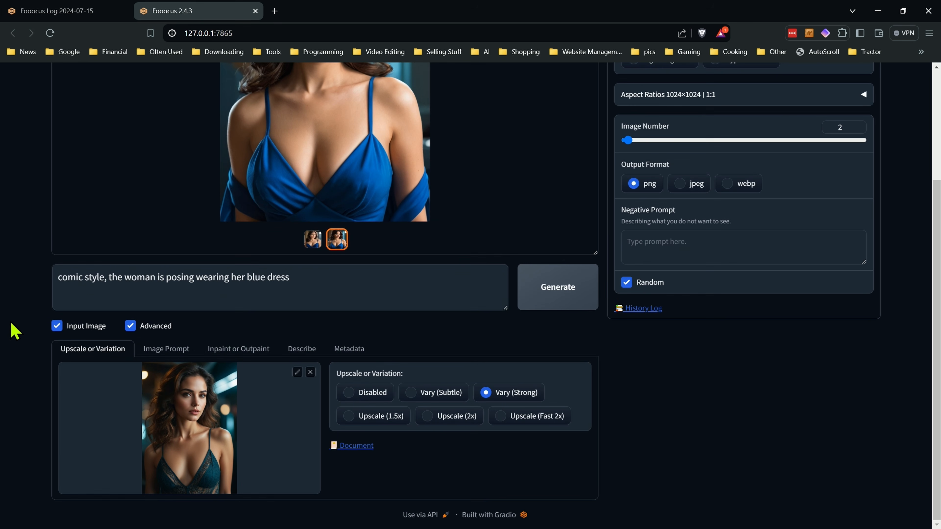
{"action": "scroll", "coordinate": [148, 387], "scroll_direction": "up", "scroll_amount": 4}
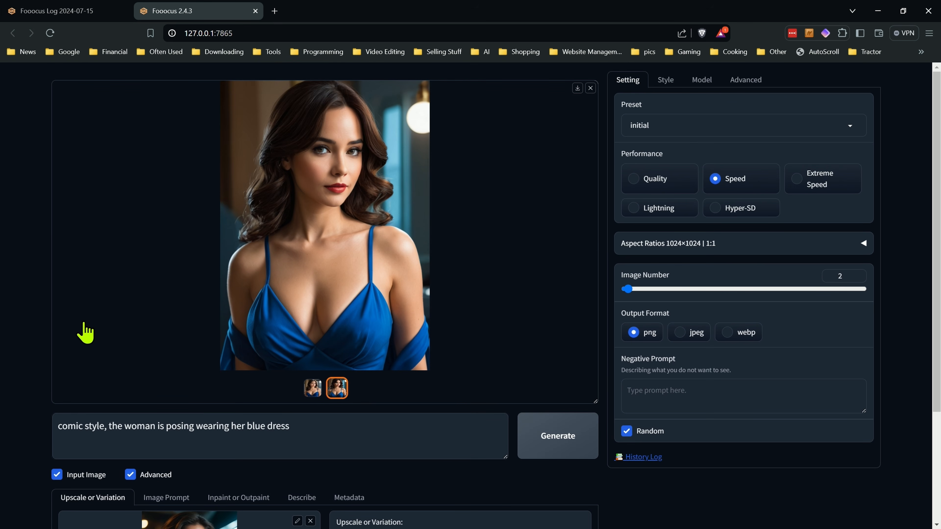
{"action": "scroll", "coordinate": [85, 332], "scroll_direction": "down", "scroll_amount": 4}
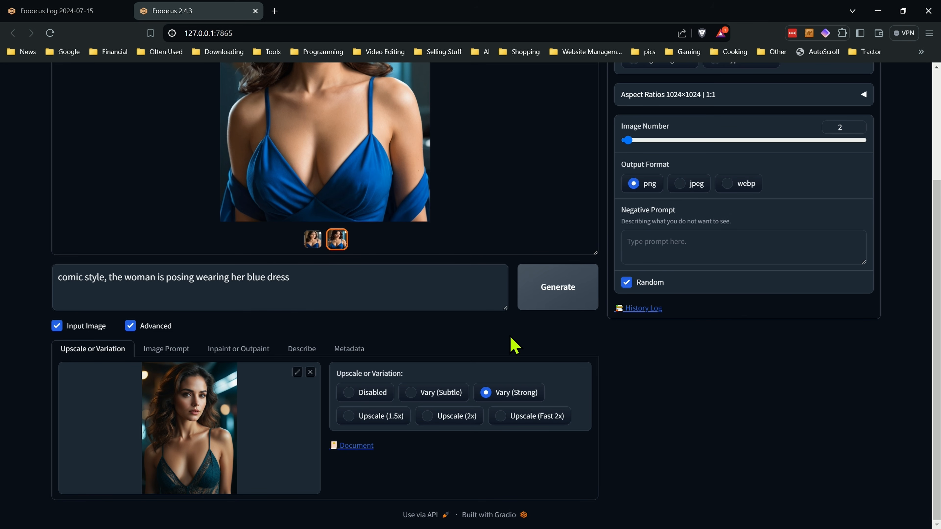
{"action": "left_click", "coordinate": [305, 283]}
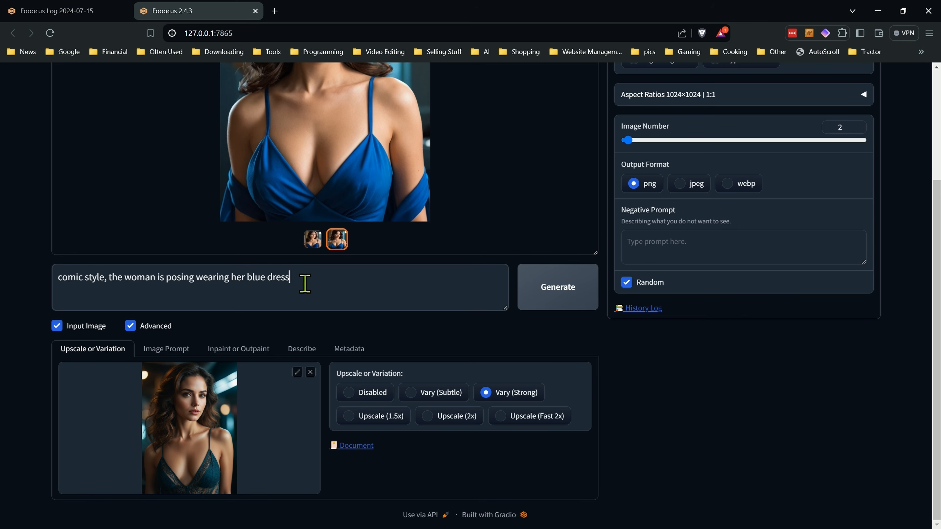
Check the selected styles and the "Vary" denoising strength override in the debug tools.
{"action": "scroll", "coordinate": [393, 345], "scroll_direction": "up", "scroll_amount": 4}
{"action": "left_click", "coordinate": [666, 80]}
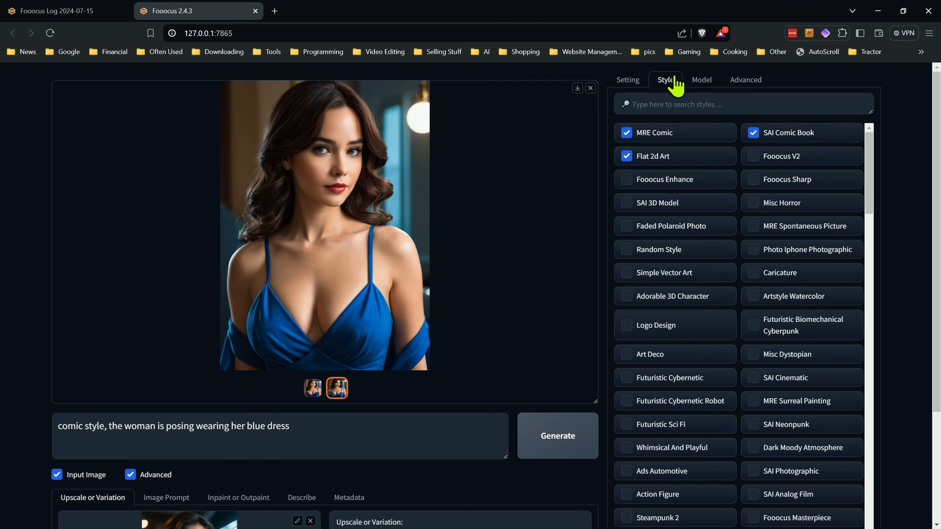
{"action": "left_click", "coordinate": [745, 81]}
{"action": "scroll", "coordinate": [722, 146], "scroll_direction": "down", "scroll_amount": 12}
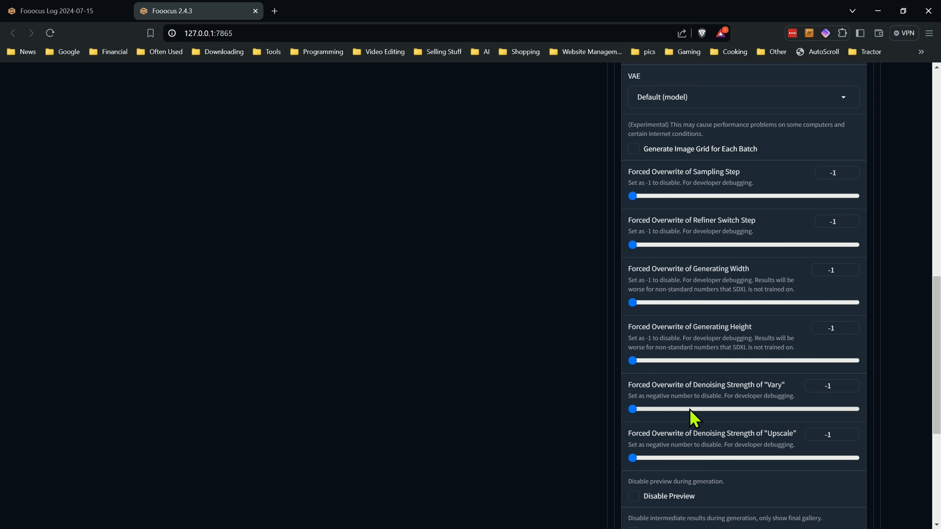
Disable LoRA 1 in the model settings.
{"action": "scroll", "coordinate": [693, 416], "scroll_direction": "up", "scroll_amount": 10}
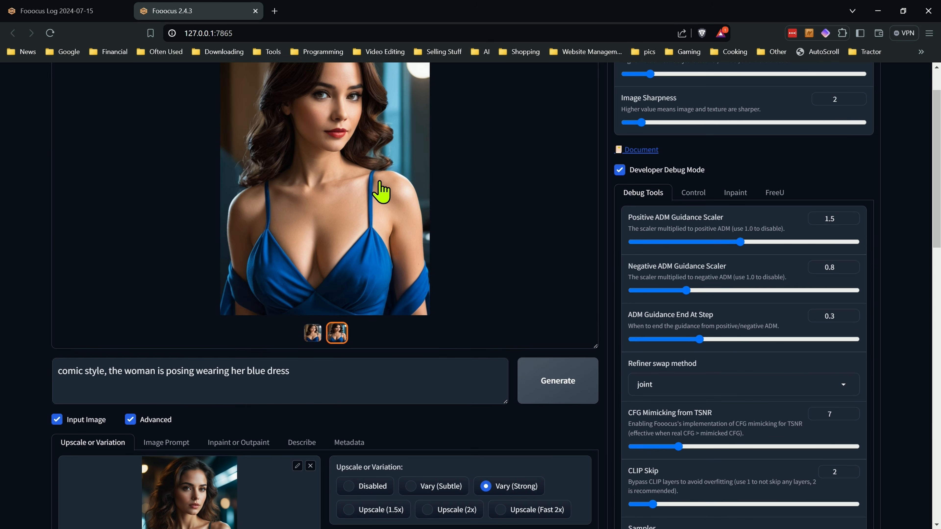
{"action": "scroll", "coordinate": [361, 185], "scroll_direction": "up", "scroll_amount": 2}
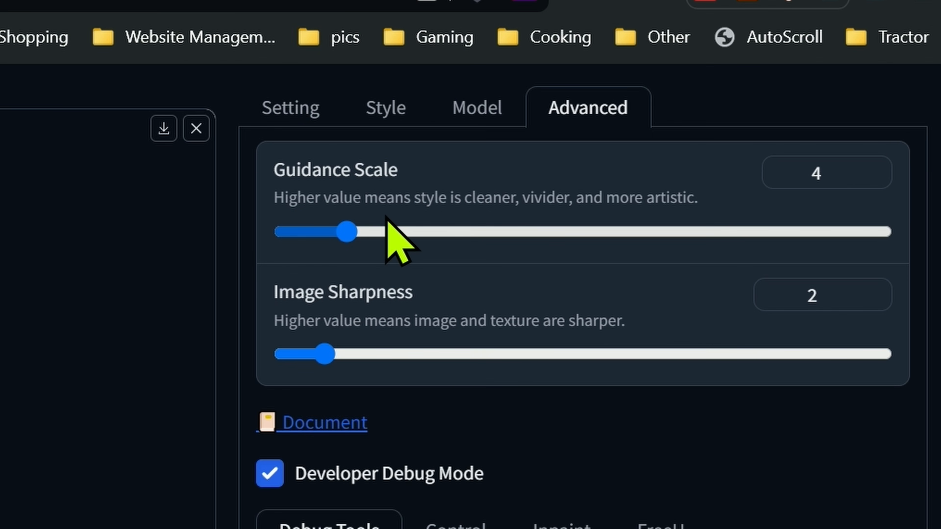
{"action": "left_click", "coordinate": [483, 111]}
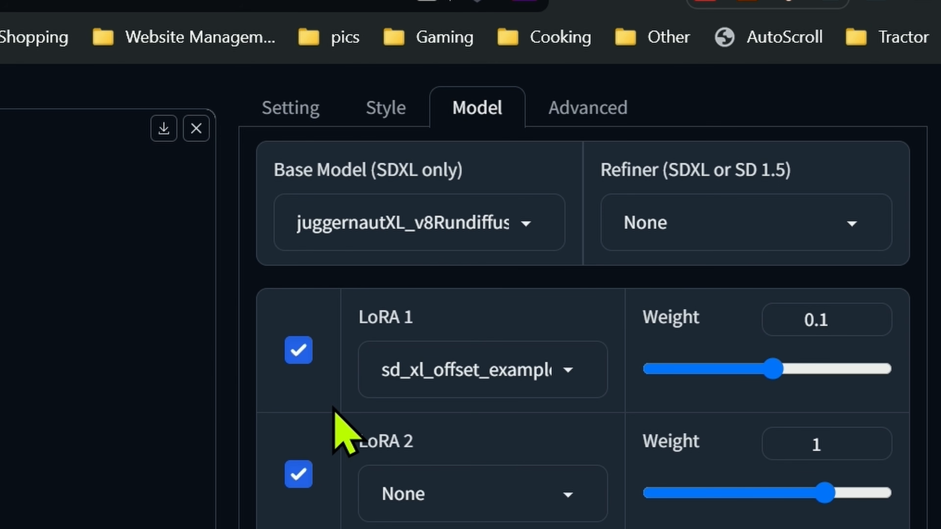
{"action": "left_click", "coordinate": [301, 351]}
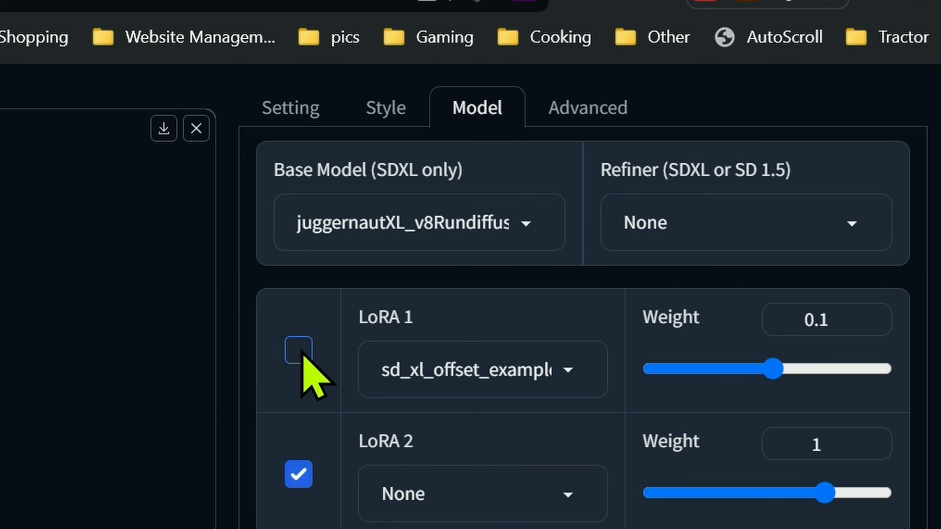
Set the base model to CHEYENNE_v16VAEBaked.safetensors.
{"action": "left_click", "coordinate": [339, 224]}
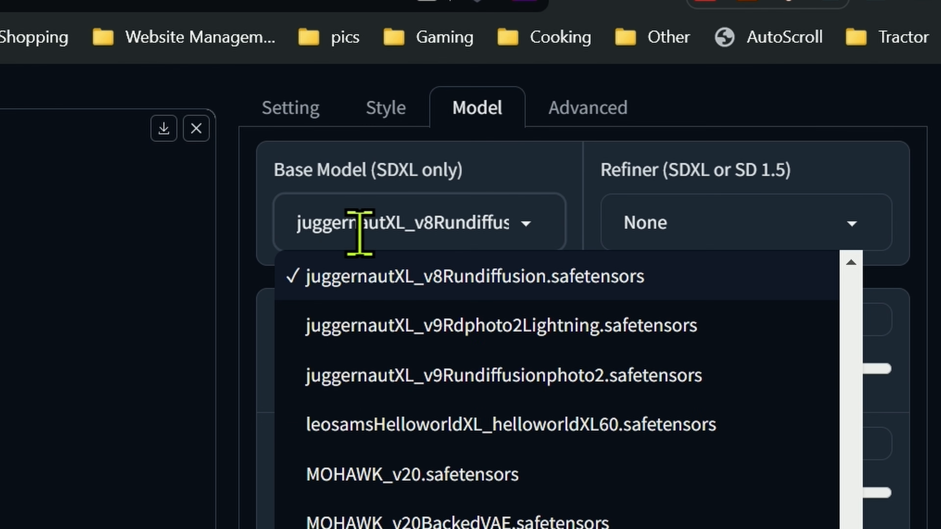
{"action": "left_click_drag", "start_coordinate": [296, 222], "coordinate": [388, 223]}
{"action": "key", "text": "BackSpace"}
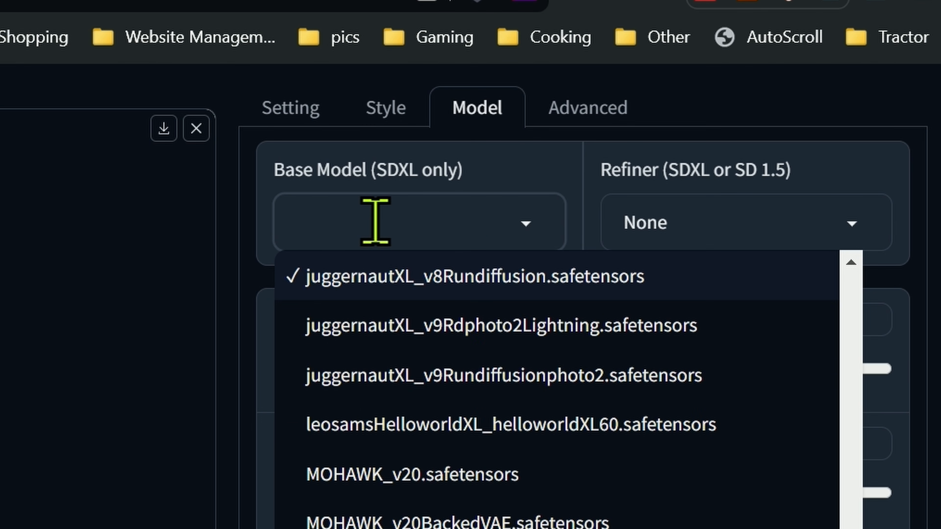
{"action": "type", "text": "ch"}
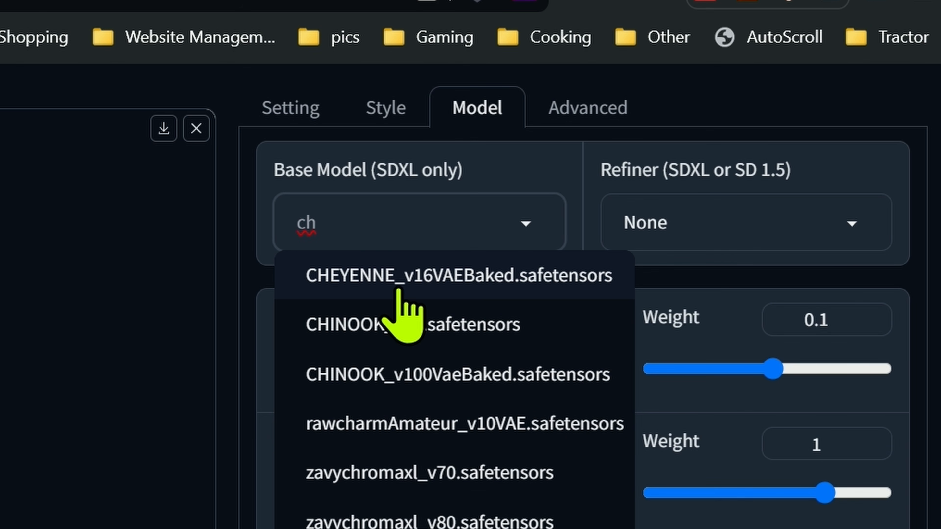
{"action": "left_click", "coordinate": [404, 276]}
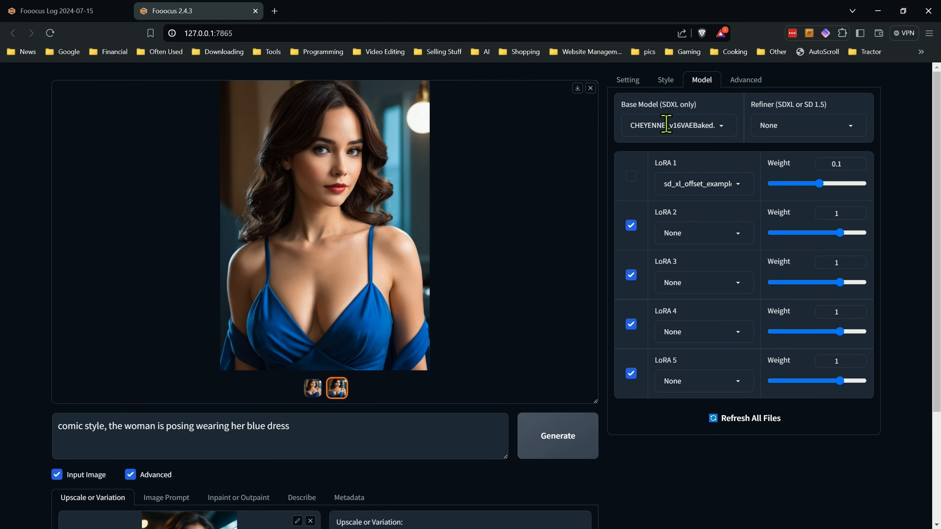
Look through the available presets and recheck the base model and LoRA settings.
{"action": "left_click", "coordinate": [628, 80]}
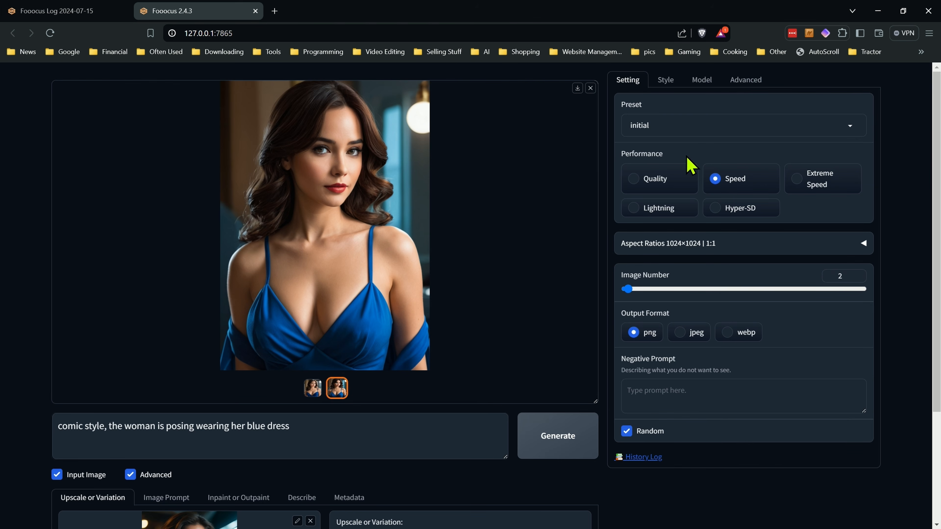
{"action": "left_click", "coordinate": [677, 126]}
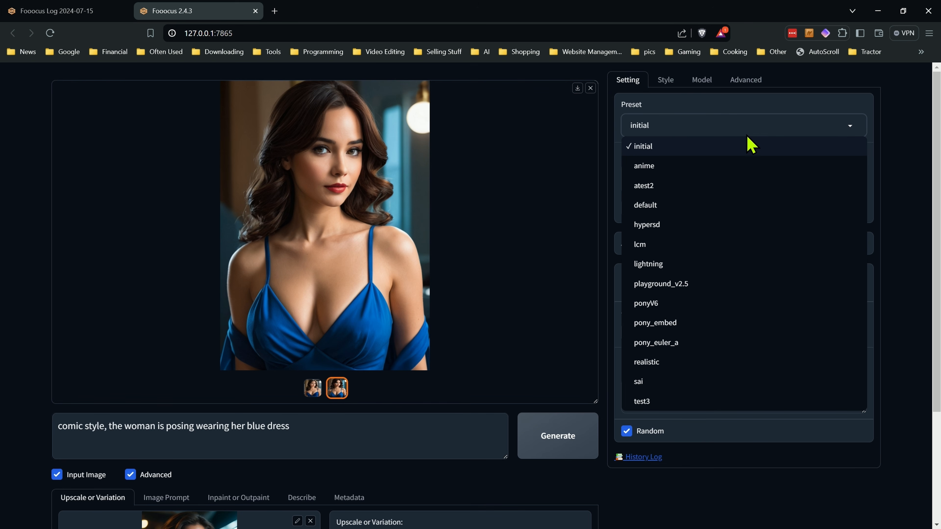
{"action": "left_click", "coordinate": [909, 141]}
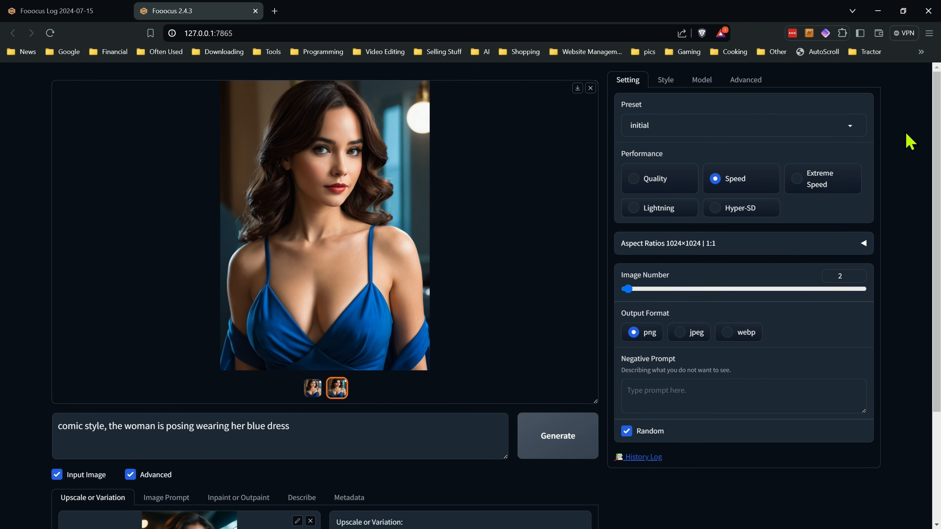
{"action": "left_click", "coordinate": [703, 83]}
{"action": "left_click", "coordinate": [629, 81]}
{"action": "left_click", "coordinate": [693, 80]}
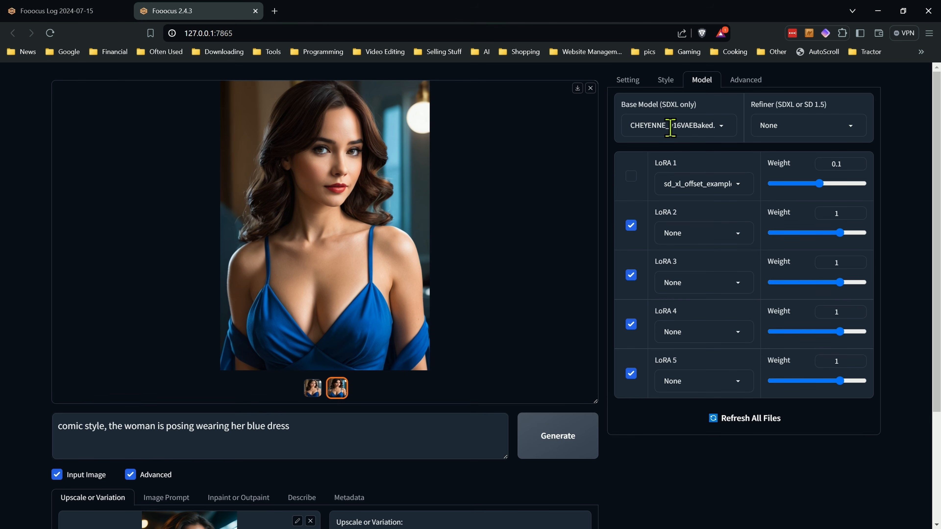
Generate two images with Vary (Strong) and the Cheyenne base model.
{"action": "left_click", "coordinate": [627, 81]}
{"action": "scroll", "coordinate": [550, 345], "scroll_direction": "down", "scroll_amount": 4}
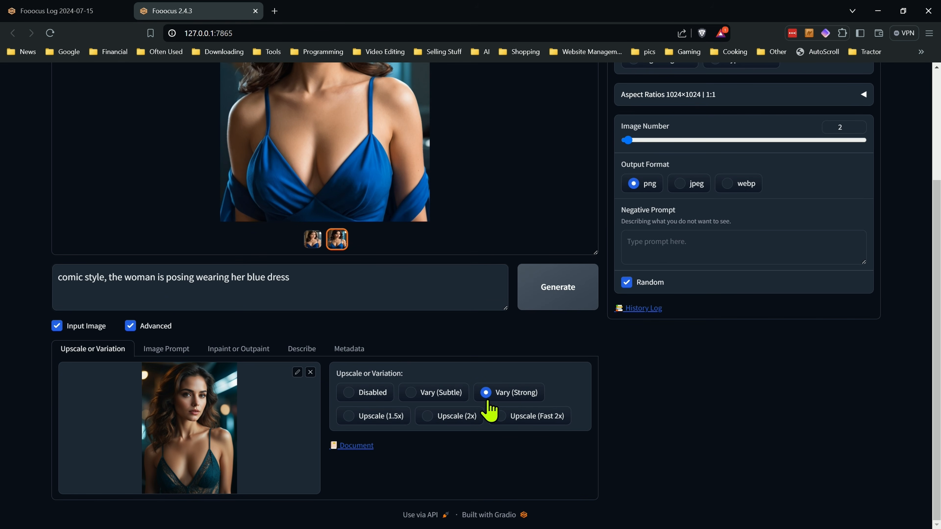
{"action": "scroll", "coordinate": [515, 406], "scroll_direction": "up", "scroll_amount": 4}
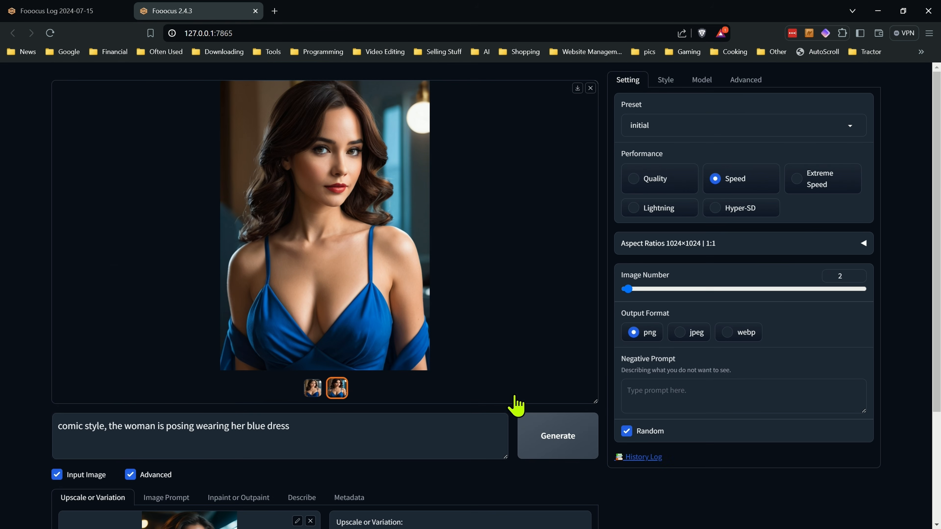
{"action": "left_click", "coordinate": [578, 439]}
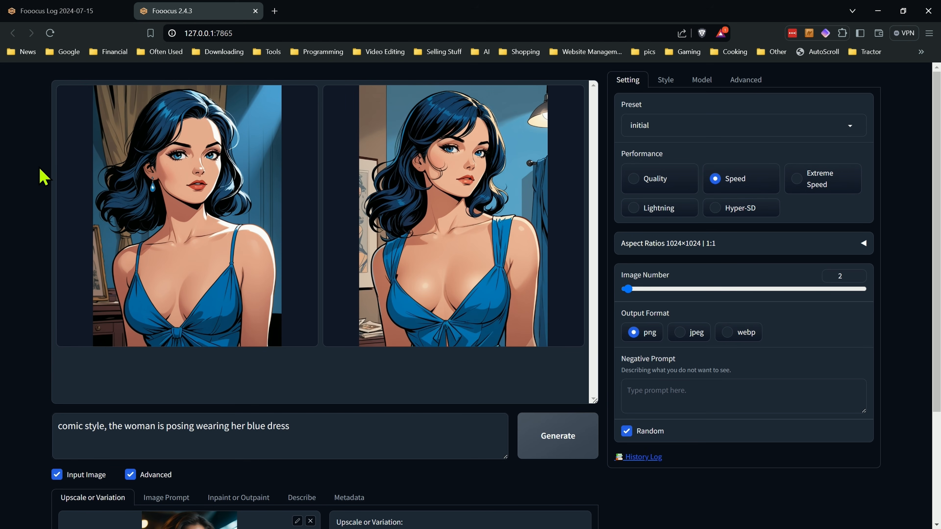
Compare the two generated comic portraits with the input image.
{"action": "scroll", "coordinate": [44, 177], "scroll_direction": "down", "scroll_amount": 4}
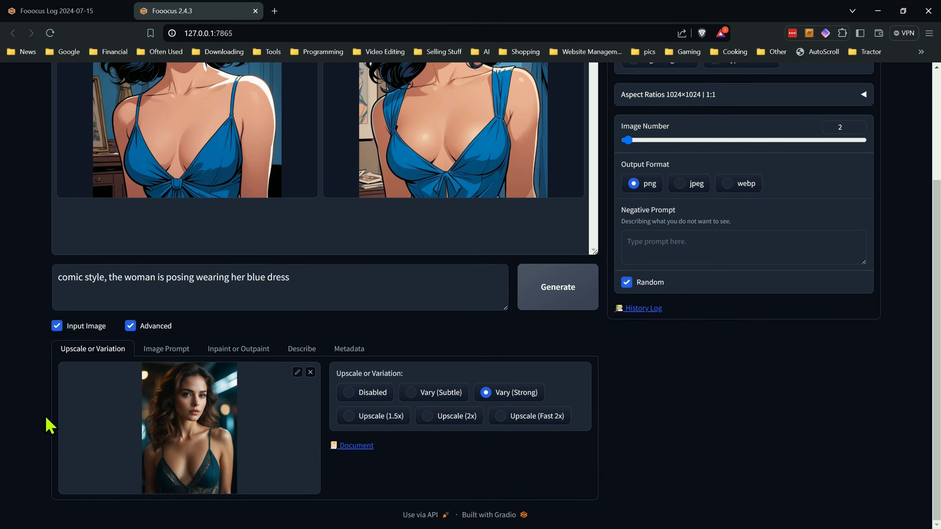
{"action": "scroll", "coordinate": [29, 402], "scroll_direction": "up", "scroll_amount": 4}
{"action": "scroll", "coordinate": [29, 402], "scroll_direction": "down", "scroll_amount": 4}
{"action": "scroll", "coordinate": [31, 404], "scroll_direction": "up", "scroll_amount": 4}
{"action": "key", "text": "alt+Tab"}
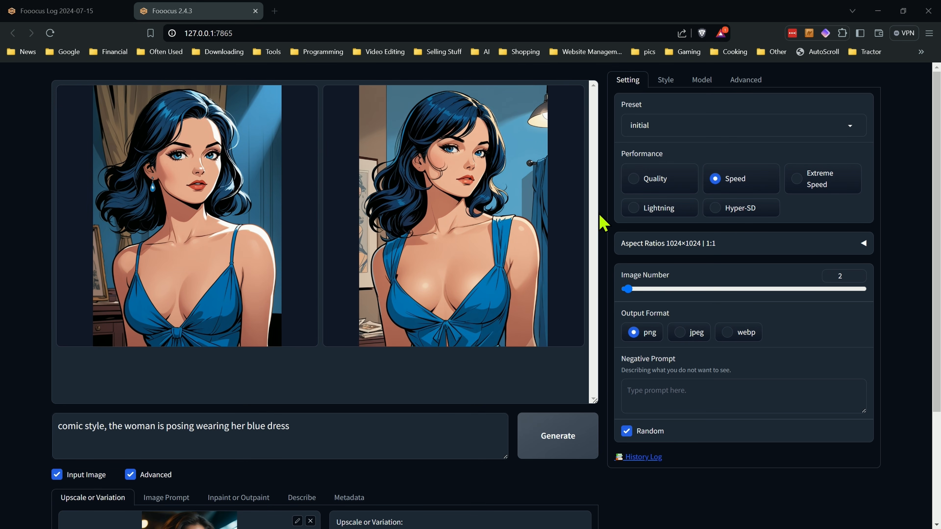
Set the variation mode to Vary (Subtle) and generate images from the same portrait and prompt.
{"action": "scroll", "coordinate": [411, 429], "scroll_direction": "down", "scroll_amount": 4}
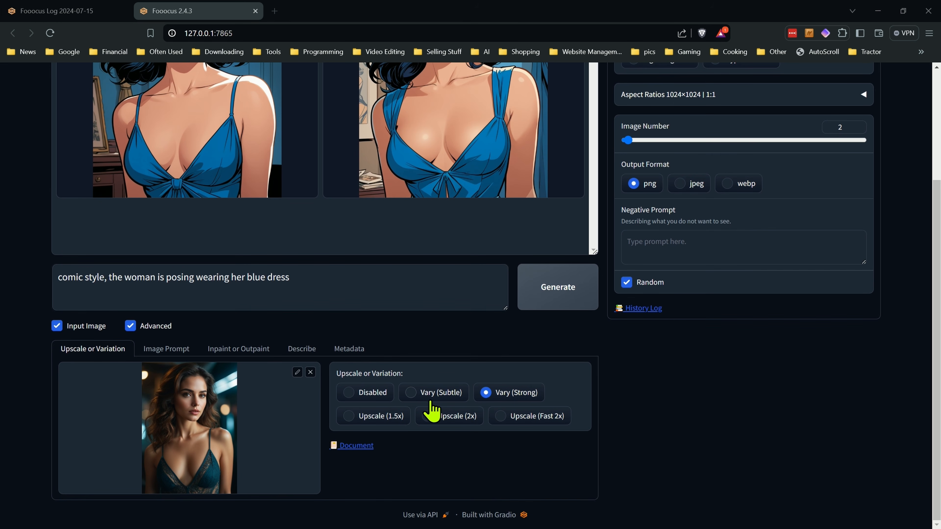
{"action": "left_click", "coordinate": [428, 395]}
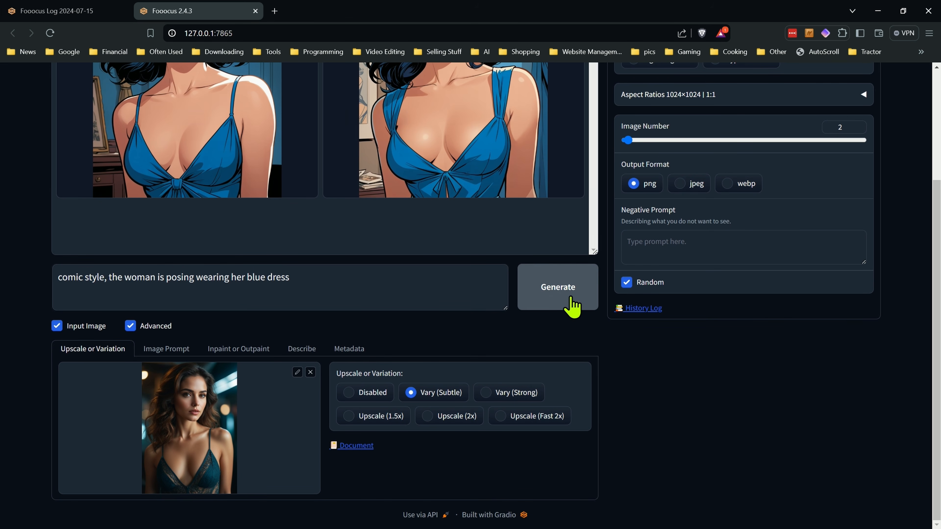
{"action": "left_click", "coordinate": [571, 307]}
{"action": "scroll", "coordinate": [407, 371], "scroll_direction": "up", "scroll_amount": 5}
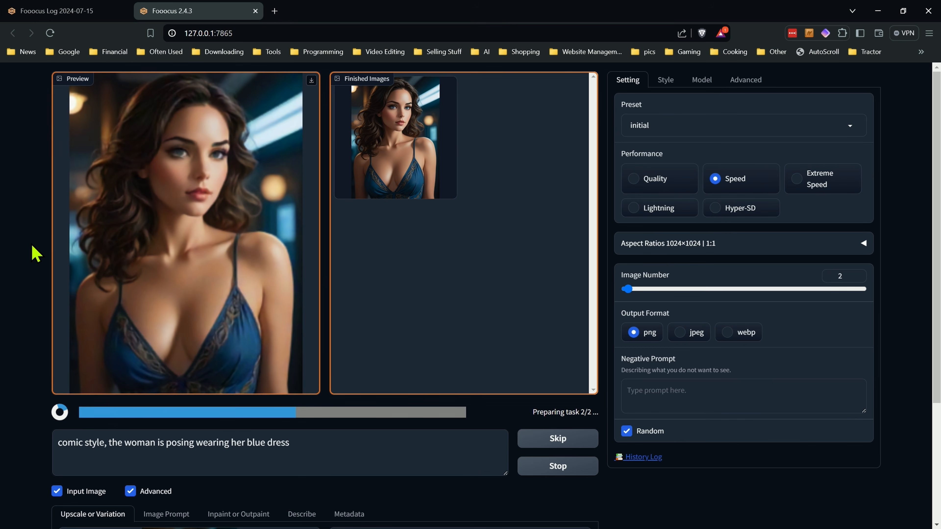
View the first finished Vary (Subtle) image enlarged, and stop the generation of the second one.
{"action": "left_click", "coordinate": [397, 152]}
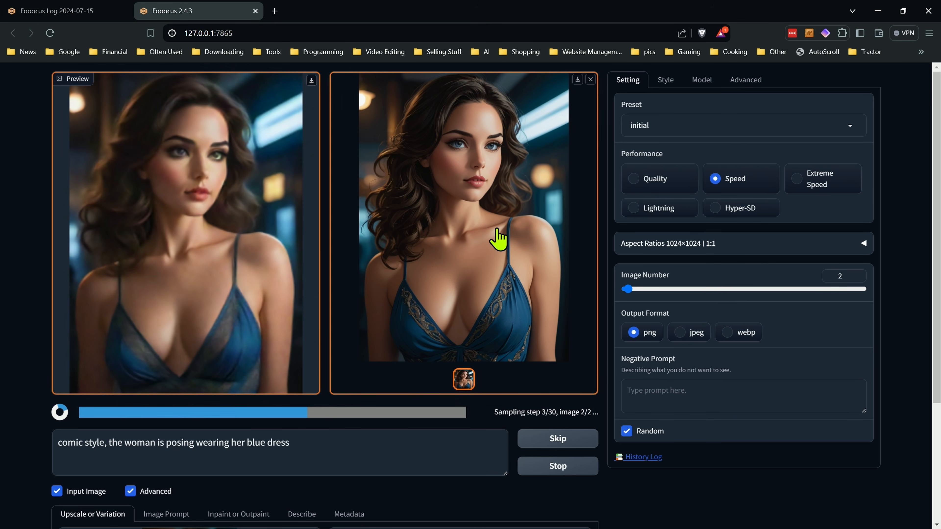
{"action": "left_click", "coordinate": [498, 237]}
{"action": "left_click", "coordinate": [732, 182]}
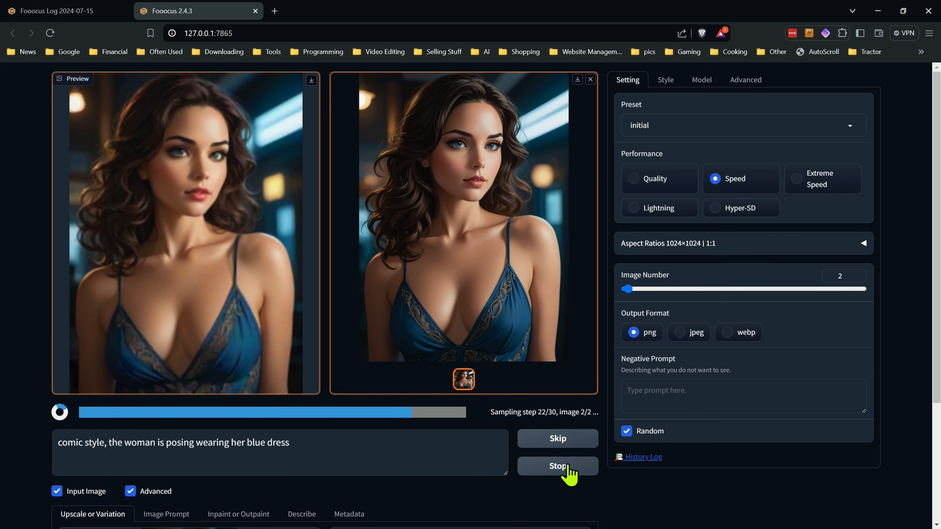
{"action": "left_click", "coordinate": [558, 468]}
Set the variation mode back to Vary (Strong) and review the input image settings.
{"action": "scroll", "coordinate": [500, 413], "scroll_direction": "down", "scroll_amount": 4}
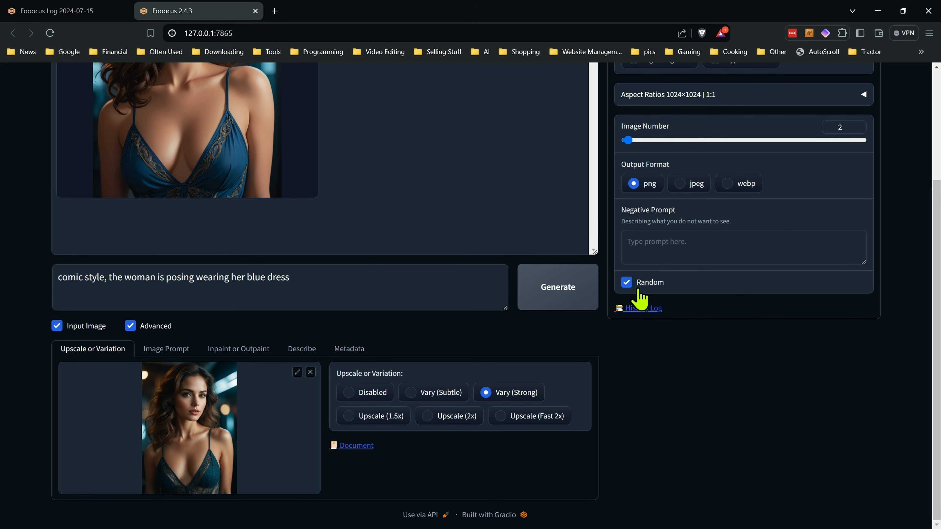
{"action": "scroll", "coordinate": [640, 298], "scroll_direction": "up", "scroll_amount": 4}
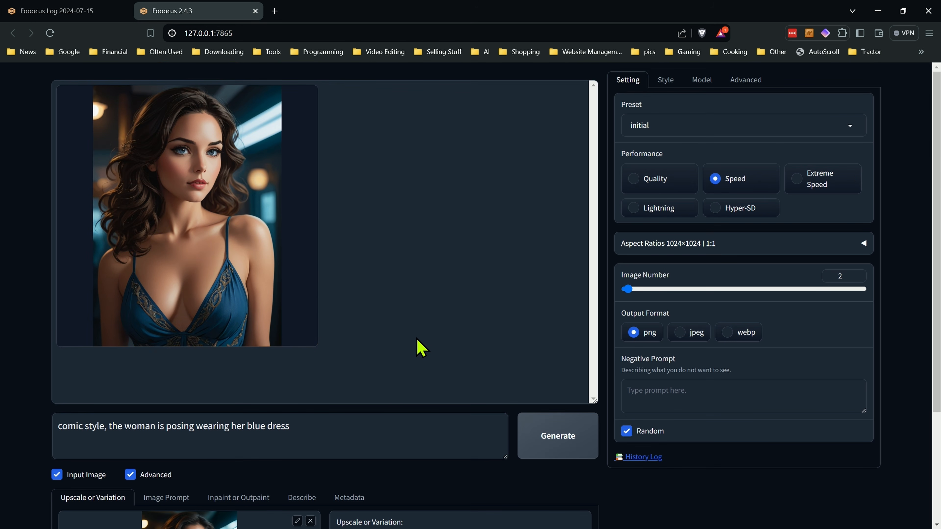
{"action": "scroll", "coordinate": [676, 243], "scroll_direction": "down", "scroll_amount": 3}
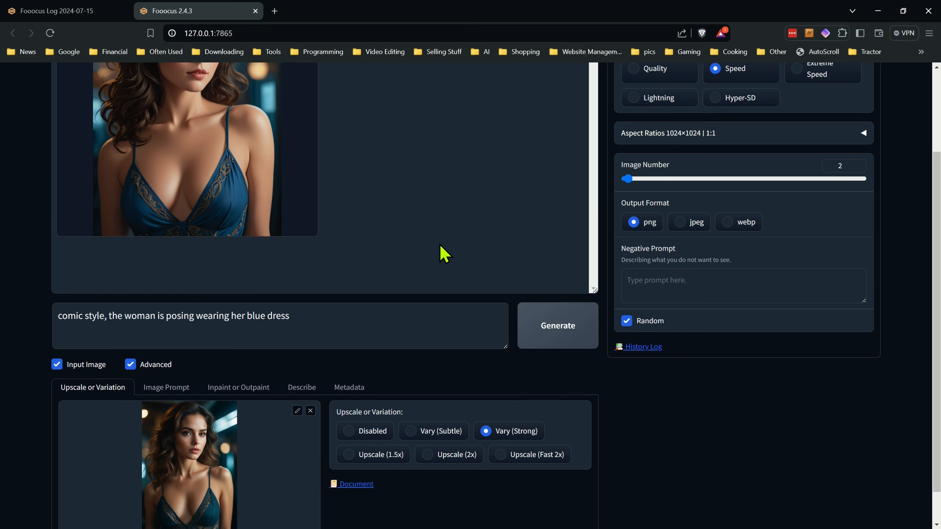
{"action": "scroll", "coordinate": [439, 373], "scroll_direction": "down", "scroll_amount": 1}
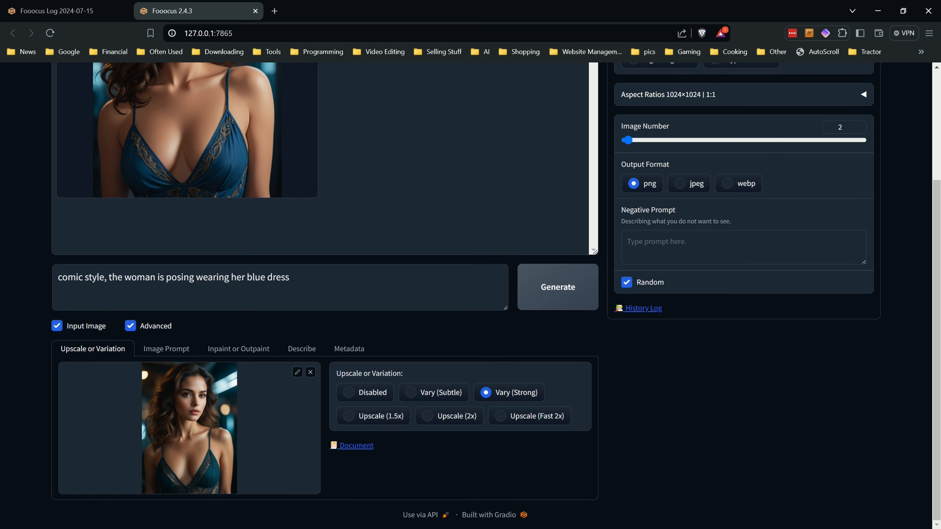
Enable the advanced options for the image prompts.
{"action": "left_click", "coordinate": [167, 349]}
{"action": "scroll", "coordinate": [49, 333], "scroll_direction": "down", "scroll_amount": 6}
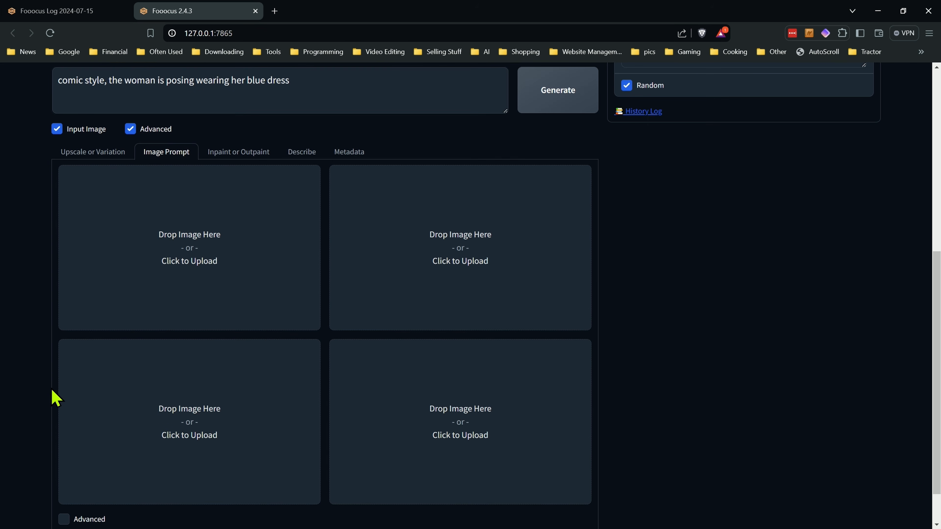
{"action": "left_click", "coordinate": [63, 470]}
{"action": "scroll", "coordinate": [485, 337], "scroll_direction": "up", "scroll_amount": 9}
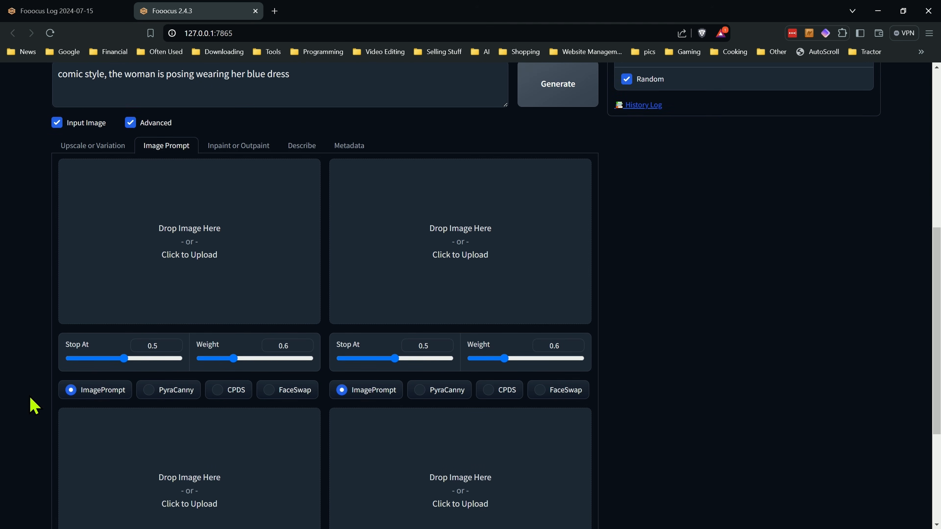
Open the Control settings within the advanced debug options.
{"action": "scroll", "coordinate": [722, 185], "scroll_direction": "up", "scroll_amount": 2}
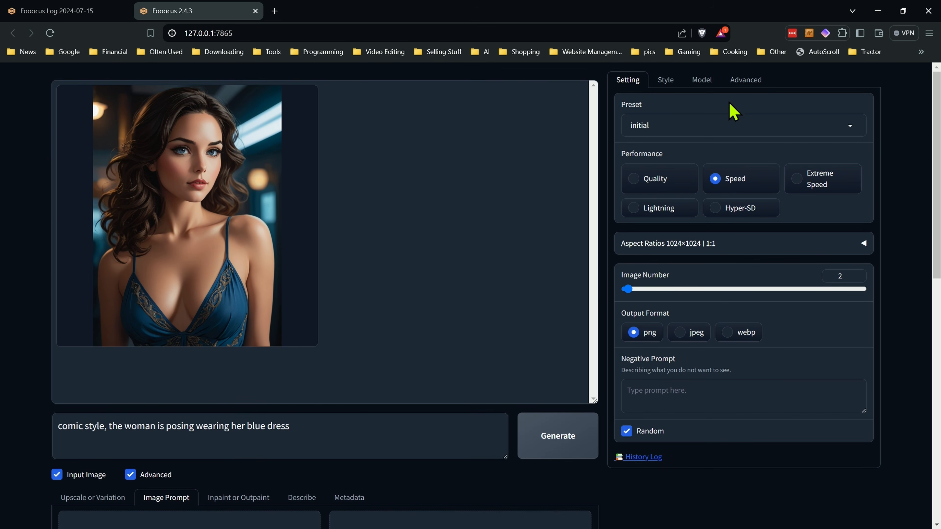
{"action": "left_click", "coordinate": [745, 79]}
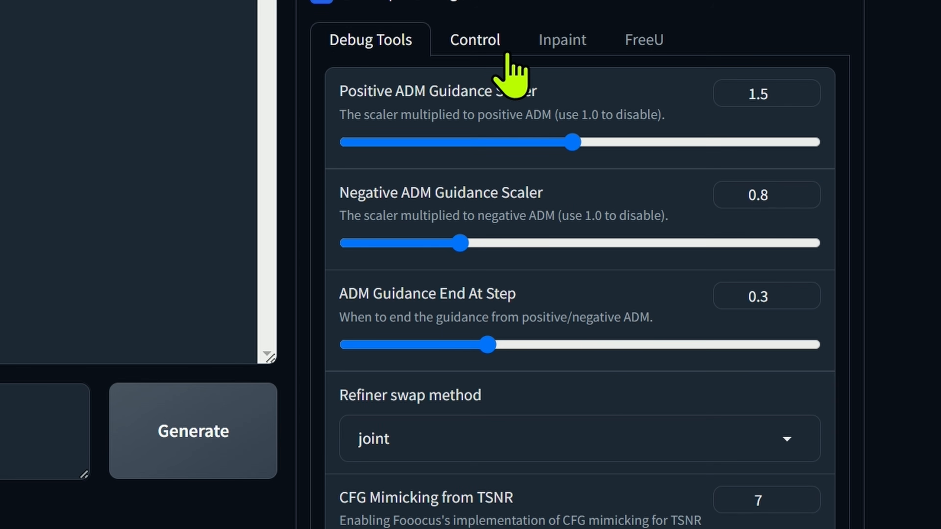
{"action": "left_click", "coordinate": [506, 54]}
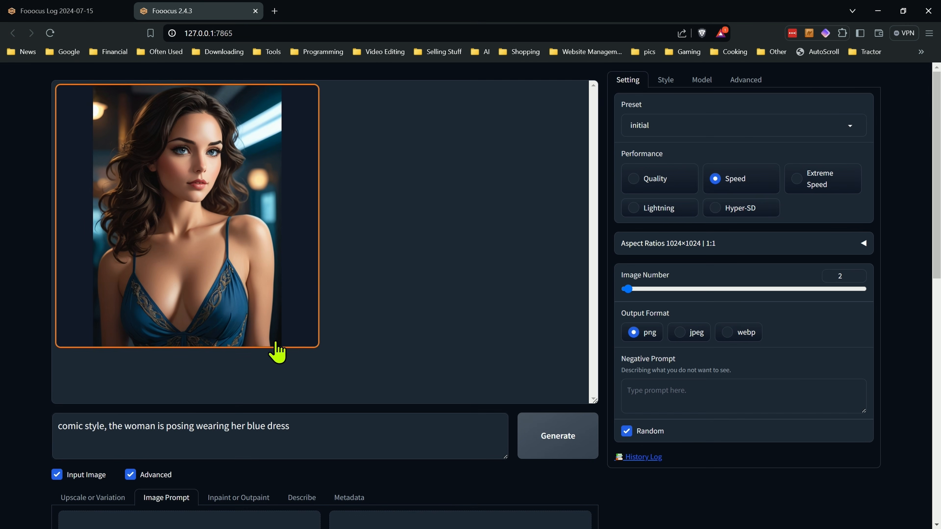
Load the source portrait into the first two image prompt slots and set the first one to PyraCanny.
{"action": "scroll", "coordinate": [50, 291], "scroll_direction": "down", "scroll_amount": 5}
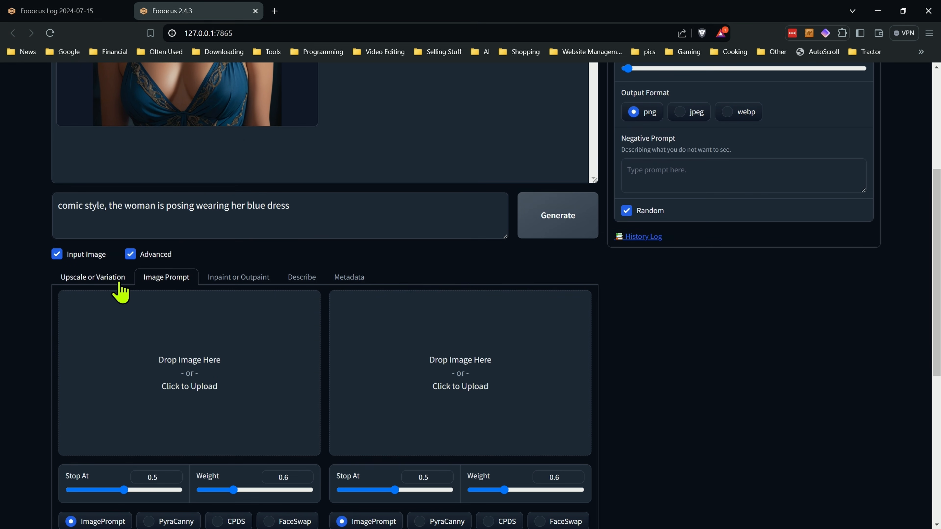
{"action": "left_click", "coordinate": [114, 280]}
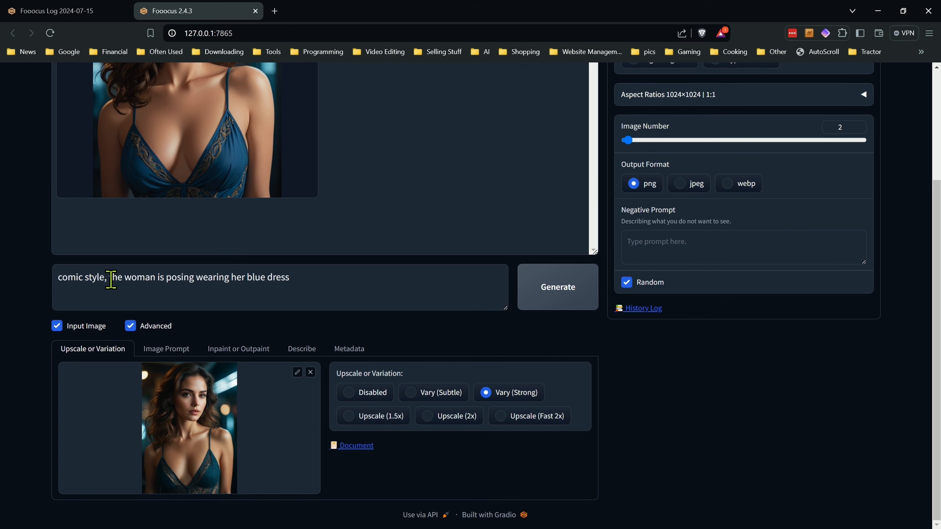
{"action": "left_click", "coordinate": [167, 353]}
{"action": "scroll", "coordinate": [189, 341], "scroll_direction": "down", "scroll_amount": 5}
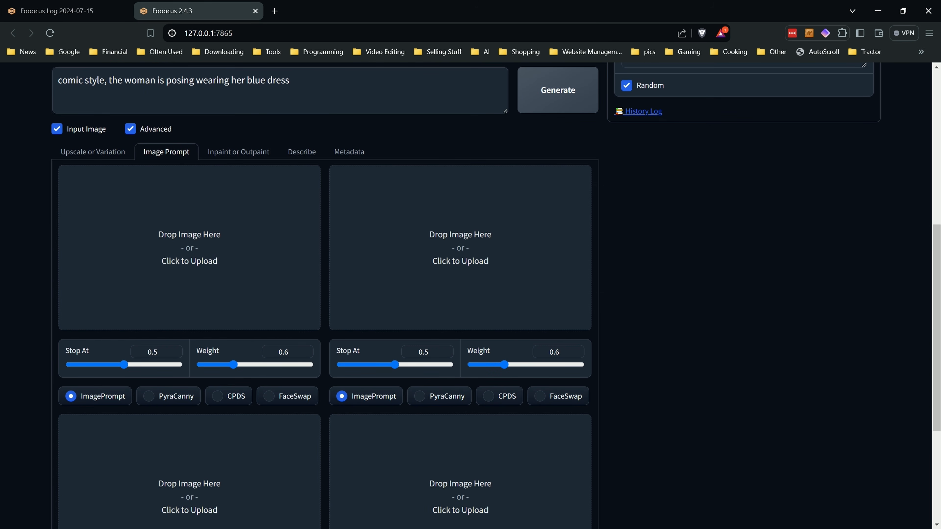
{"action": "left_click_drag", "start_coordinate": [0, 279], "coordinate": [207, 277]}
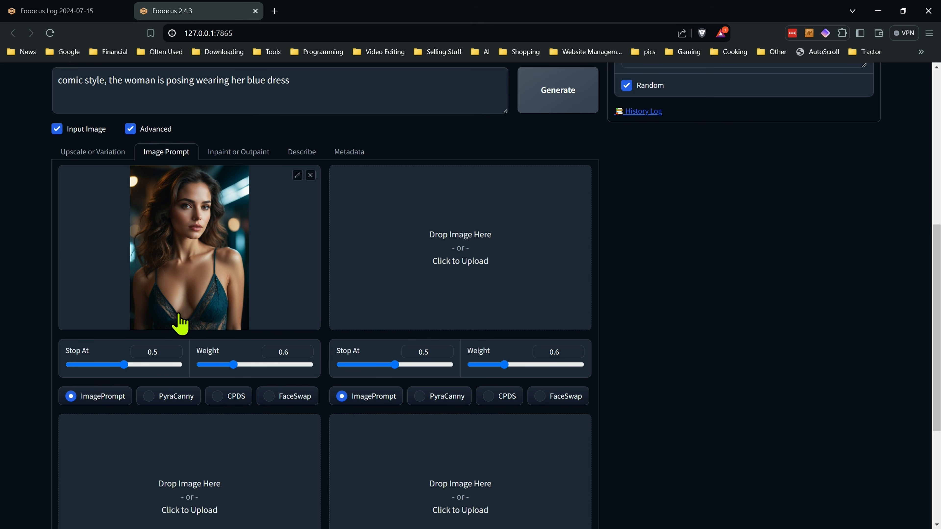
{"action": "left_click", "coordinate": [160, 399]}
{"action": "left_click_drag", "start_coordinate": [152, 297], "coordinate": [480, 264]}
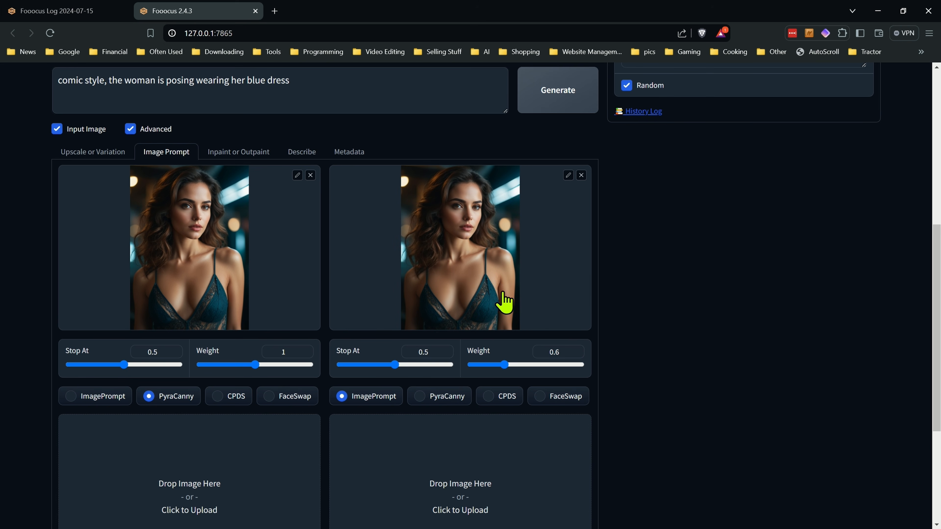
Generate images with the image prompts added, and compare the enlarged comic result with the source portrait.
{"action": "scroll", "coordinate": [38, 300], "scroll_direction": "up", "scroll_amount": 8}
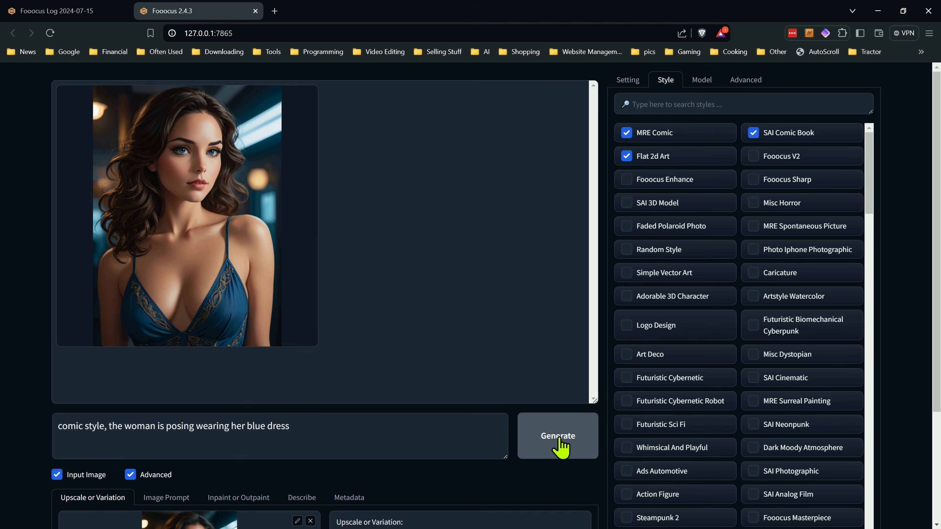
{"action": "left_click", "coordinate": [559, 436]}
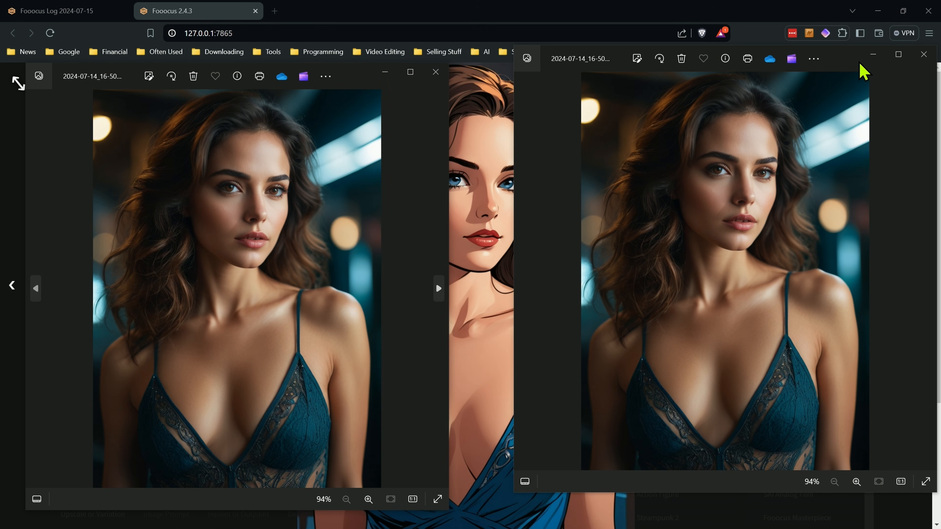
{"action": "left_click", "coordinate": [435, 71]}
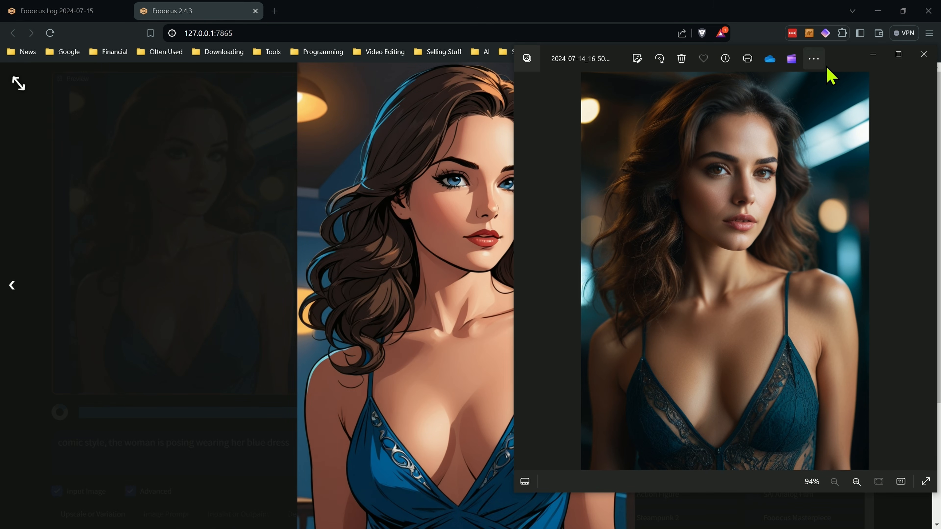
Compare the source portrait side by side with the enlarged comic result, and close both views.
{"action": "left_click_drag", "start_coordinate": [828, 67], "coordinate": [331, 90]}
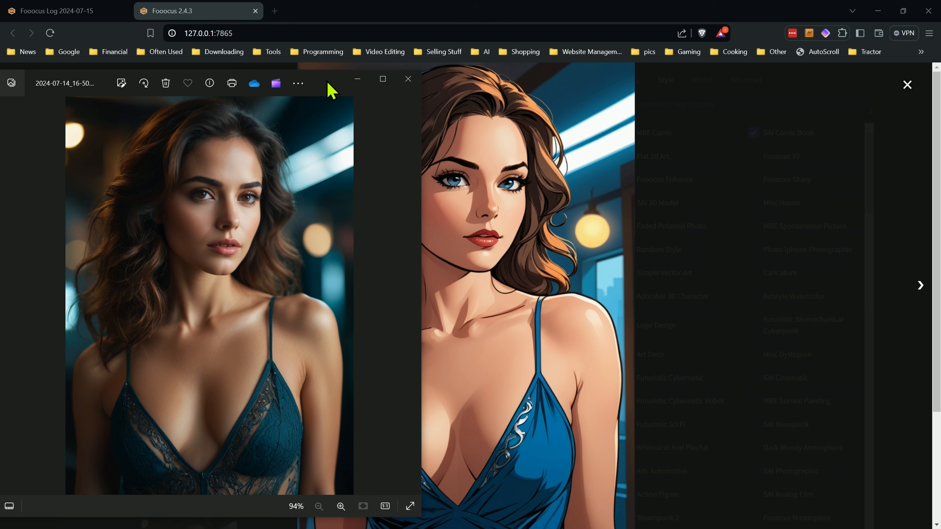
{"action": "left_click", "coordinate": [408, 79]}
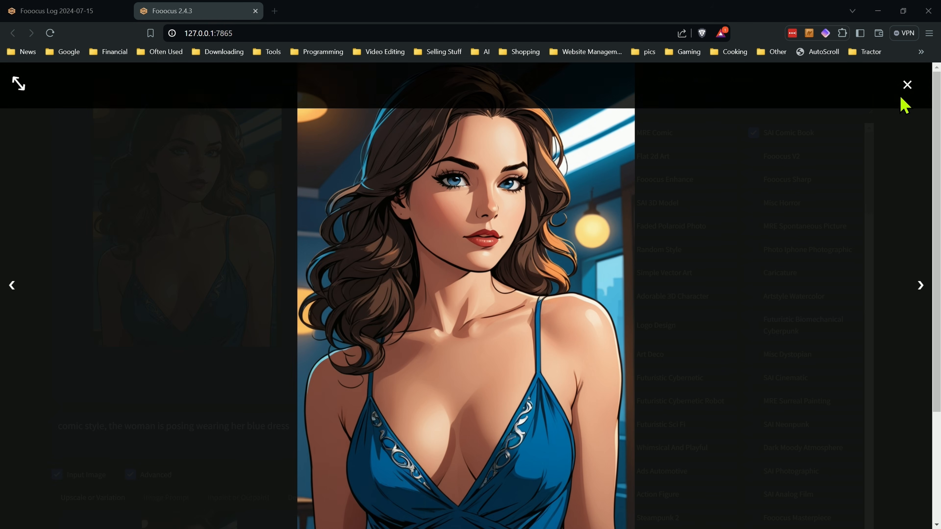
{"action": "left_click", "coordinate": [907, 84]}
Set the second image prompt's Stop At to 0.696 and its Weight to 0.894.
{"action": "scroll", "coordinate": [304, 396], "scroll_direction": "down", "scroll_amount": 3}
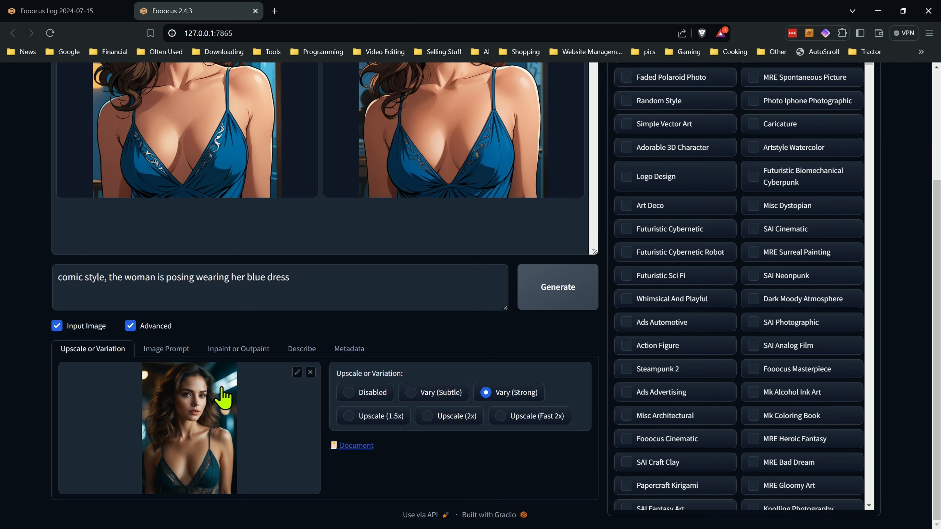
{"action": "left_click", "coordinate": [166, 348]}
{"action": "scroll", "coordinate": [177, 368], "scroll_direction": "down", "scroll_amount": 5}
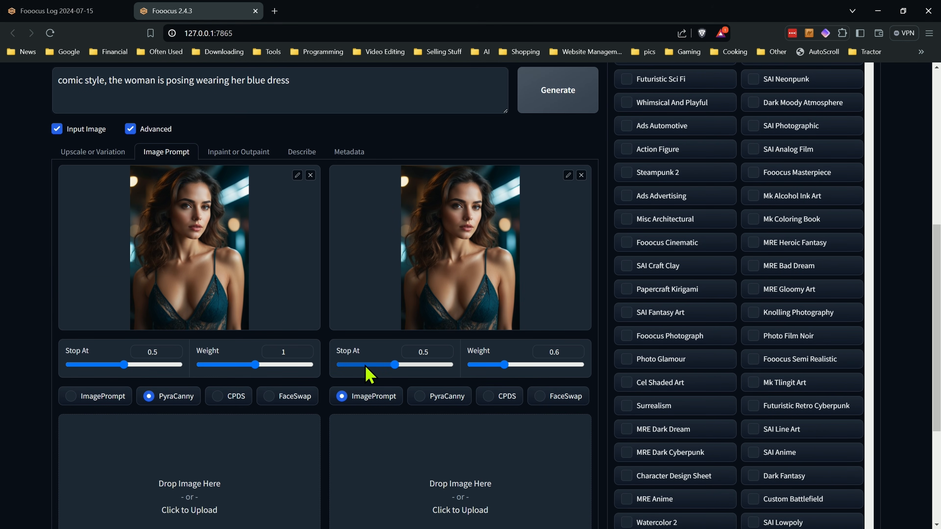
{"action": "left_click_drag", "start_coordinate": [406, 365], "coordinate": [418, 366]}
{"action": "left_click", "coordinate": [521, 366]}
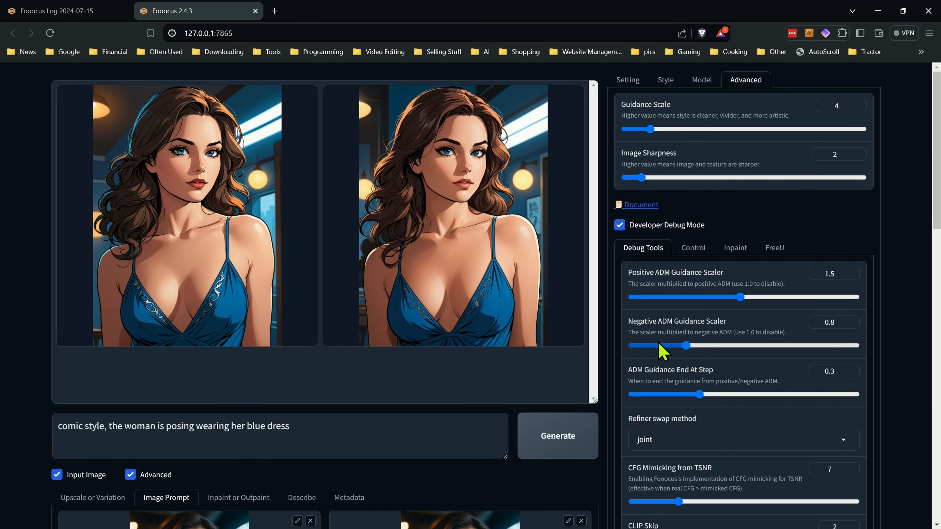
Raise the forced overwrite of denoising strength for "Vary" in the advanced debug tools.
{"action": "scroll", "coordinate": [634, 292], "scroll_direction": "down", "scroll_amount": 10}
{"action": "scroll", "coordinate": [768, 414], "scroll_direction": "down", "scroll_amount": 9}
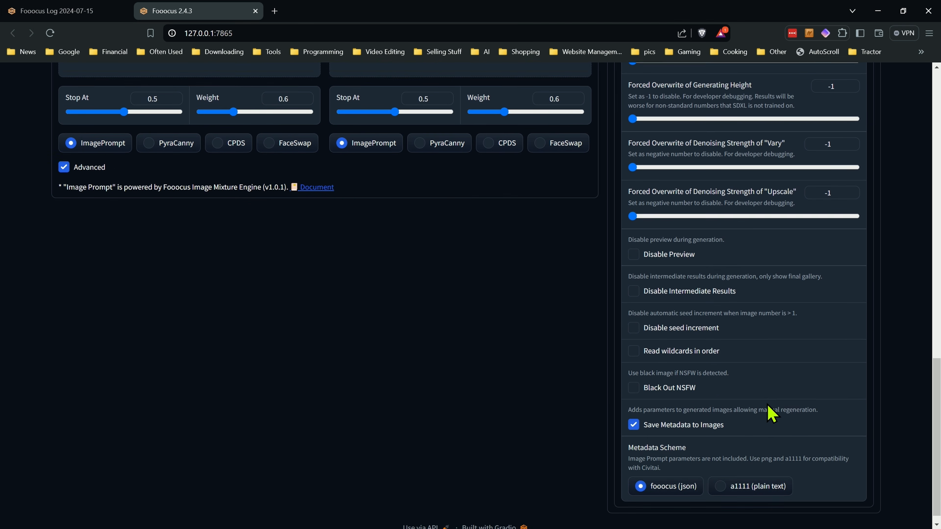
{"action": "scroll", "coordinate": [773, 414], "scroll_direction": "up", "scroll_amount": 7}
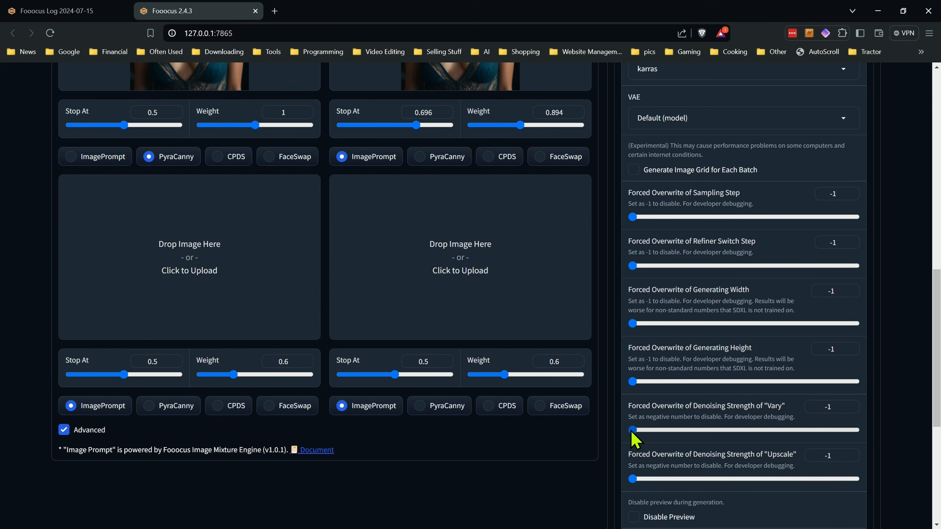
{"action": "left_click_drag", "start_coordinate": [633, 430], "coordinate": [834, 431]}
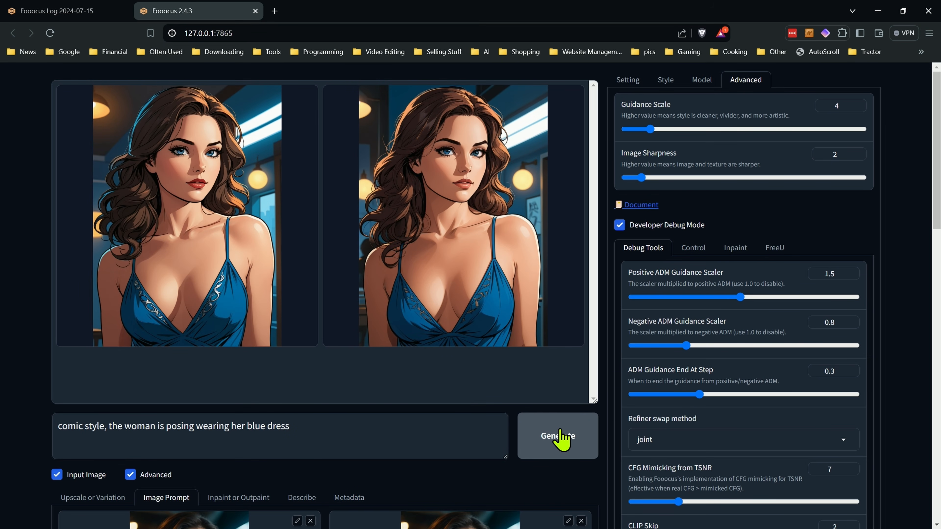
Generate images with the adjusted settings and compare the results with the source portrait.
{"action": "left_click", "coordinate": [561, 439]}
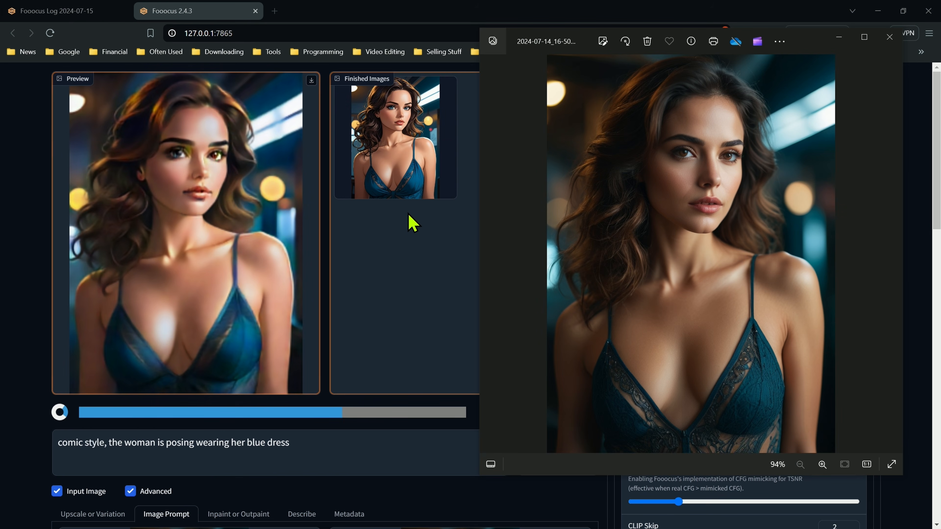
{"action": "left_click", "coordinate": [391, 169]}
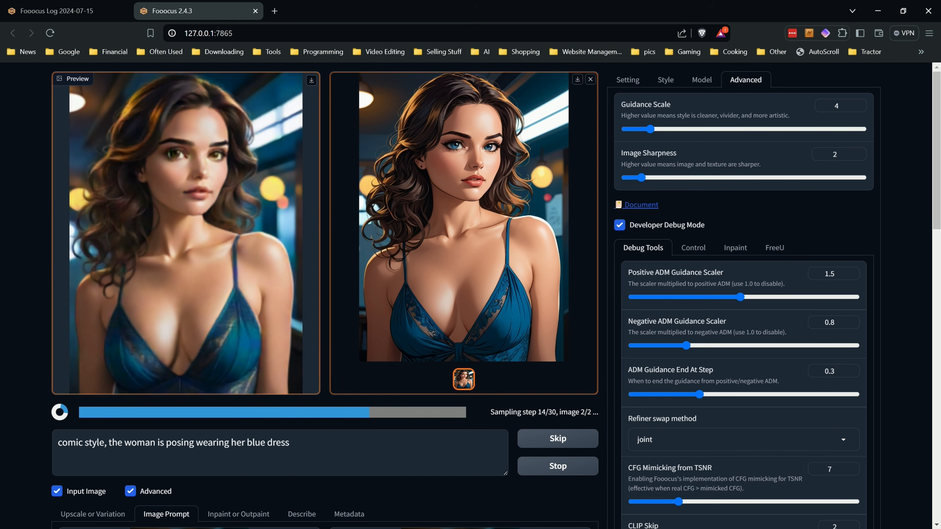
{"action": "key", "text": "alt+Tab"}
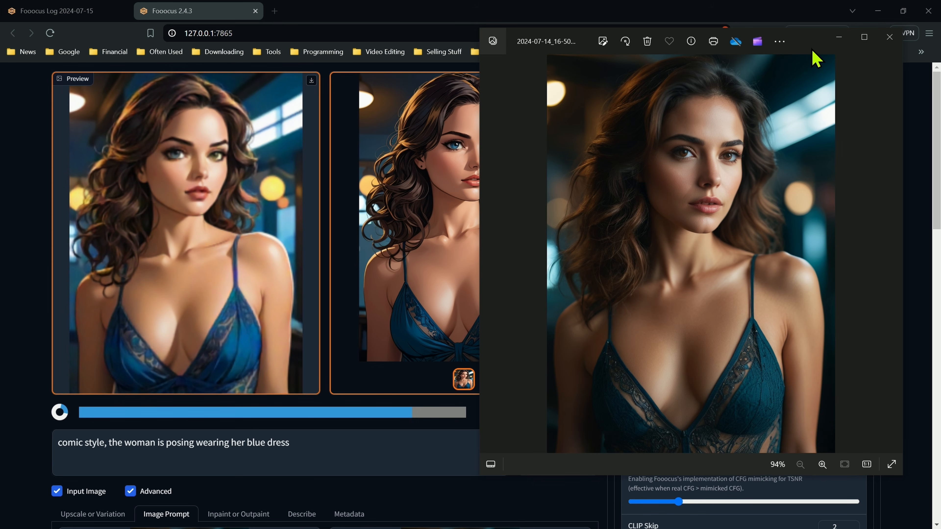
{"action": "left_click_drag", "start_coordinate": [815, 46], "coordinate": [861, 48]}
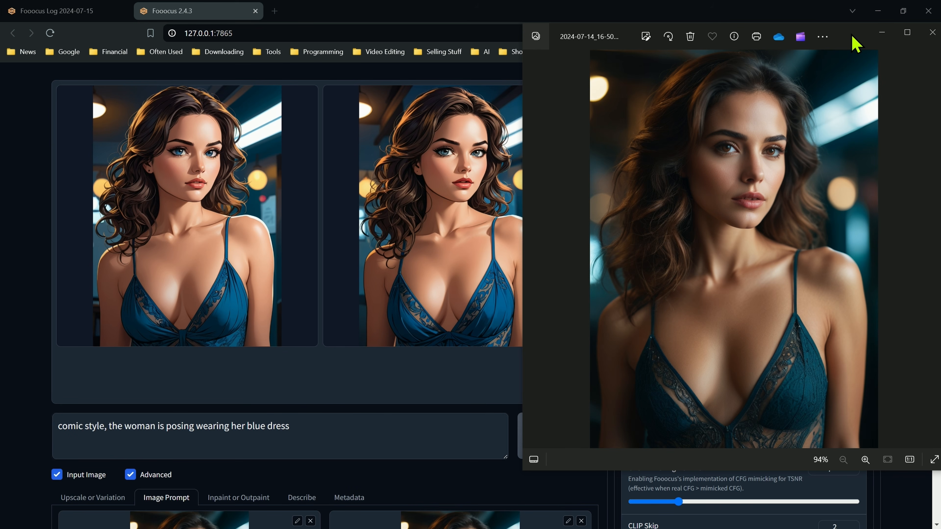
{"action": "left_click", "coordinate": [426, 233]}
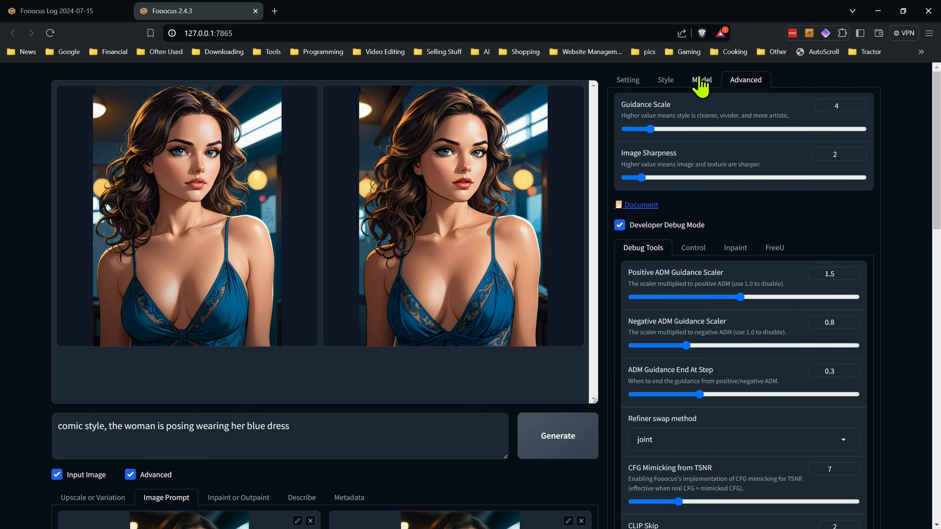
Review the selected model, styles, general settings, variation option and image prompt values used for the results.
{"action": "left_click", "coordinate": [700, 85]}
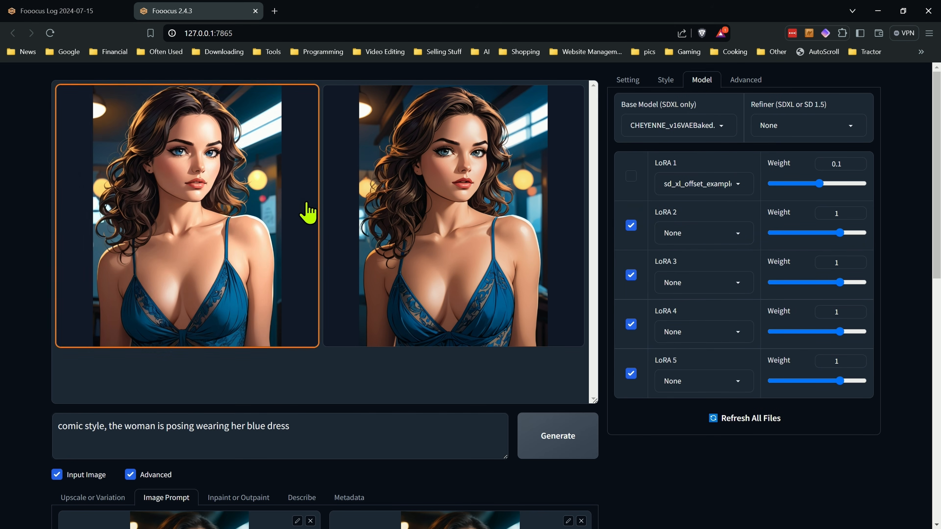
{"action": "left_click", "coordinate": [663, 82]}
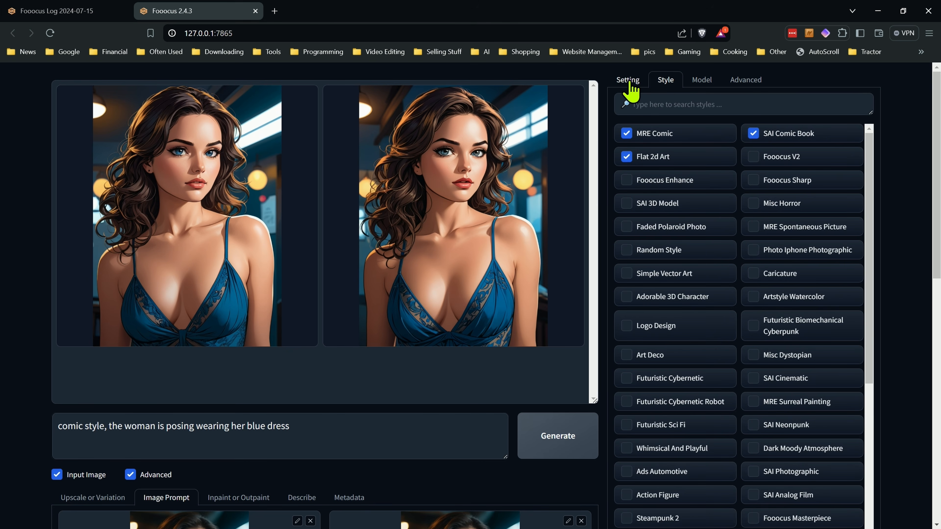
{"action": "left_click", "coordinate": [627, 80]}
{"action": "scroll", "coordinate": [89, 389], "scroll_direction": "down", "scroll_amount": 5}
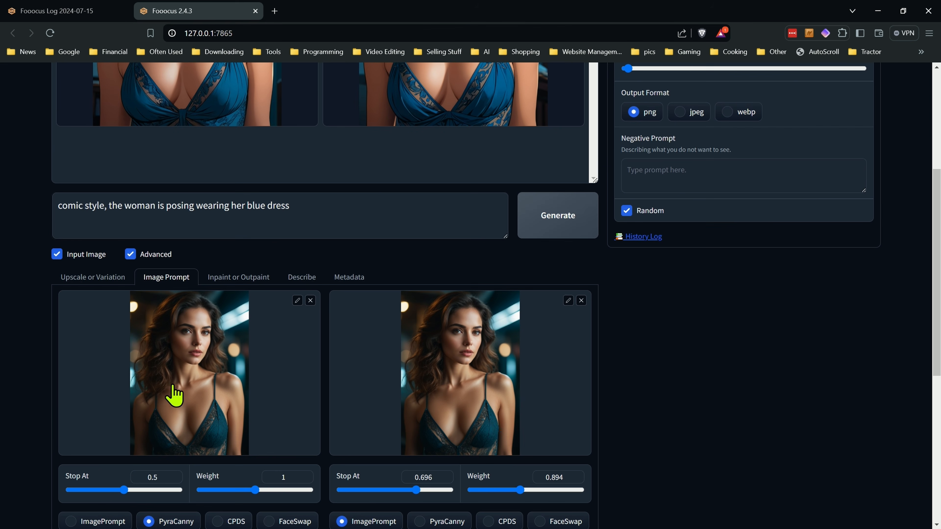
{"action": "left_click", "coordinate": [98, 284]}
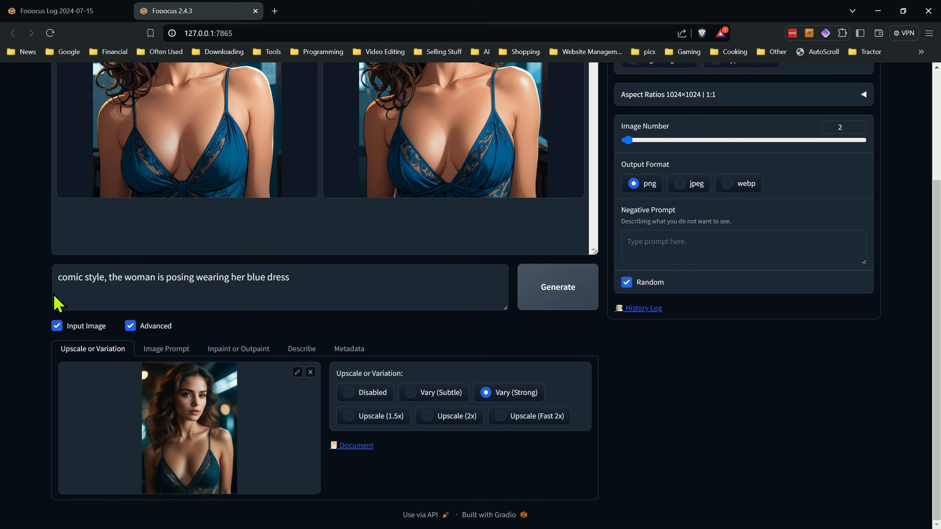
{"action": "left_click", "coordinate": [166, 358]}
{"action": "scroll", "coordinate": [166, 358], "scroll_direction": "down", "scroll_amount": 5}
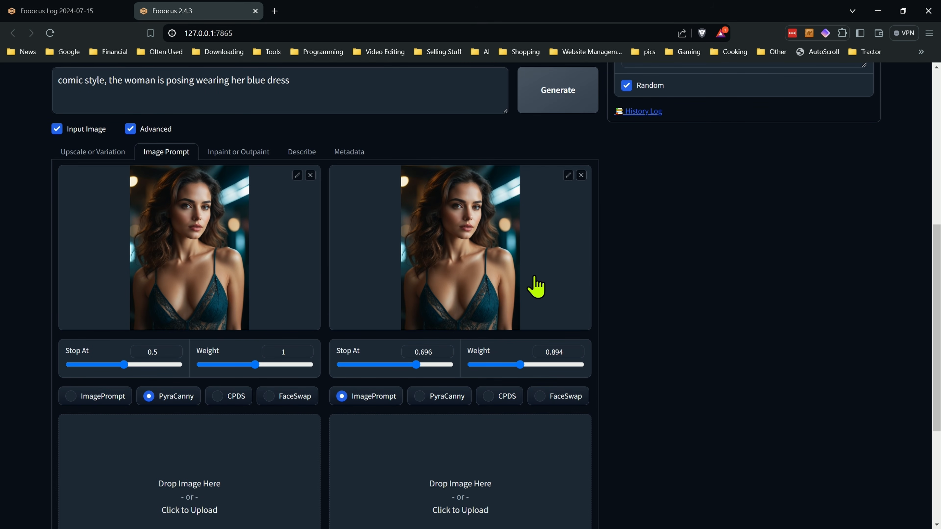
{"action": "scroll", "coordinate": [588, 343], "scroll_direction": "up", "scroll_amount": 3}
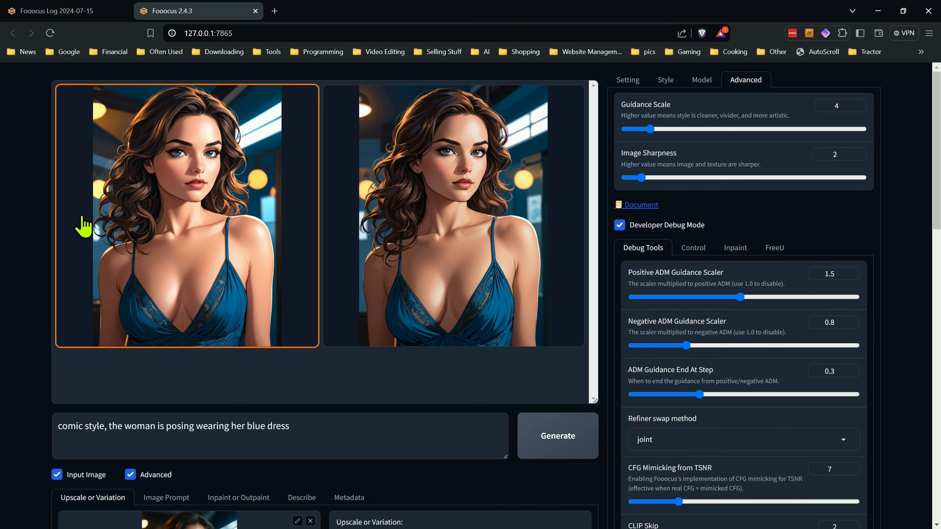
Examine the new pair of images together with the image prompt, variation and debug settings behind them.
{"action": "scroll", "coordinate": [200, 299], "scroll_direction": "down", "scroll_amount": 1}
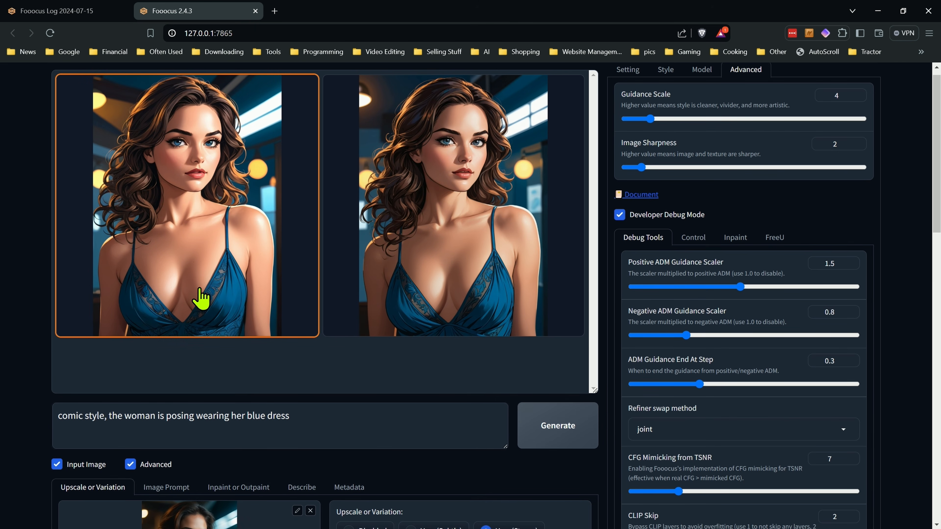
{"action": "scroll", "coordinate": [200, 298], "scroll_direction": "down", "scroll_amount": 5}
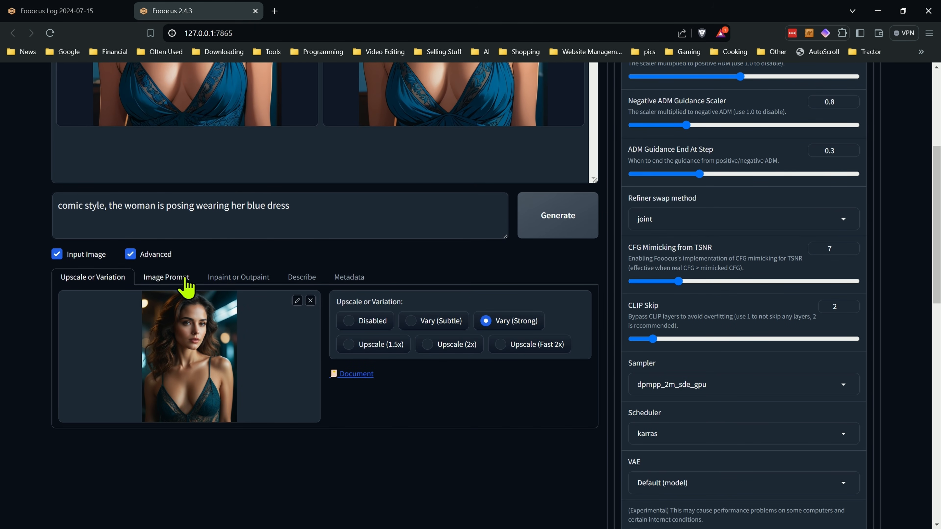
{"action": "left_click", "coordinate": [186, 286]}
{"action": "scroll", "coordinate": [222, 259], "scroll_direction": "down", "scroll_amount": 3}
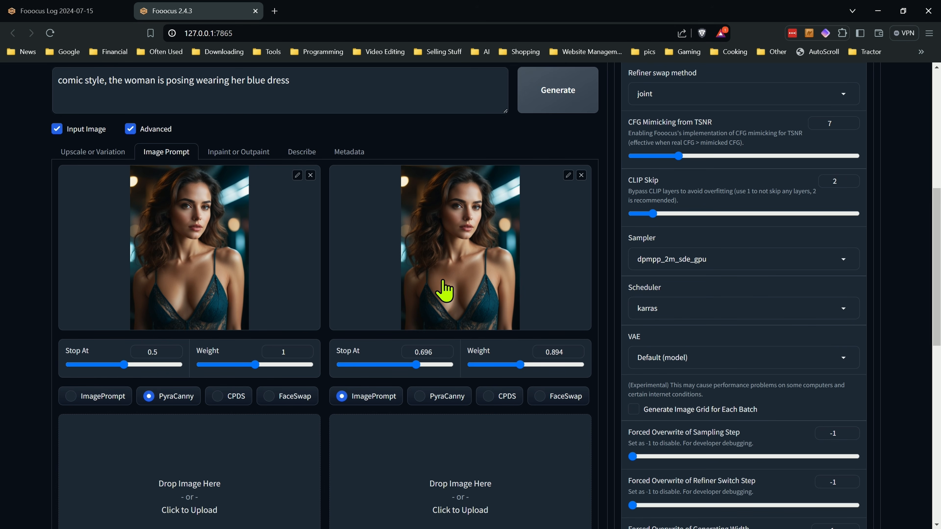
{"action": "scroll", "coordinate": [683, 295], "scroll_direction": "up", "scroll_amount": 7}
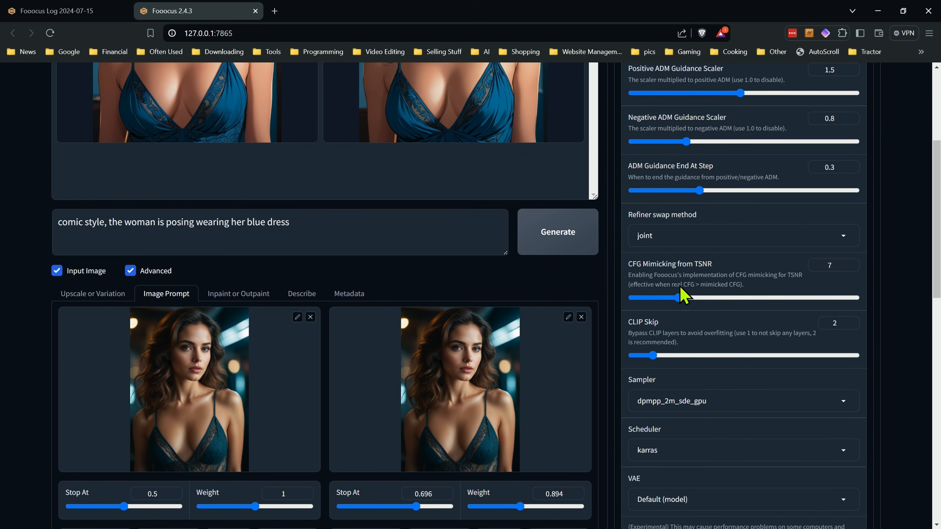
{"action": "scroll", "coordinate": [578, 302], "scroll_direction": "down", "scroll_amount": 5}
{"action": "scroll", "coordinate": [482, 293], "scroll_direction": "down", "scroll_amount": 3}
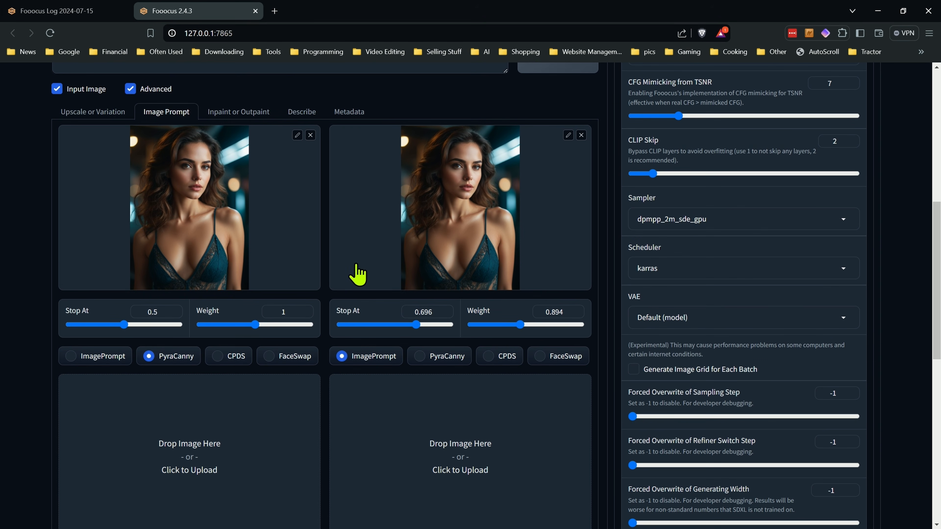
{"action": "scroll", "coordinate": [223, 252], "scroll_direction": "up", "scroll_amount": 3}
{"action": "left_click", "coordinate": [87, 224]}
{"action": "scroll", "coordinate": [104, 243], "scroll_direction": "down", "scroll_amount": 2}
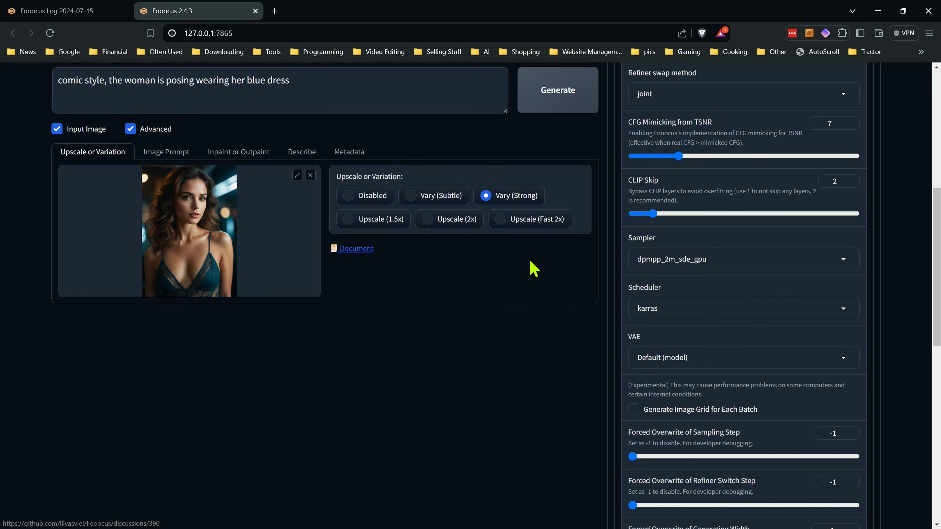
{"action": "scroll", "coordinate": [722, 360], "scroll_direction": "down", "scroll_amount": 9}
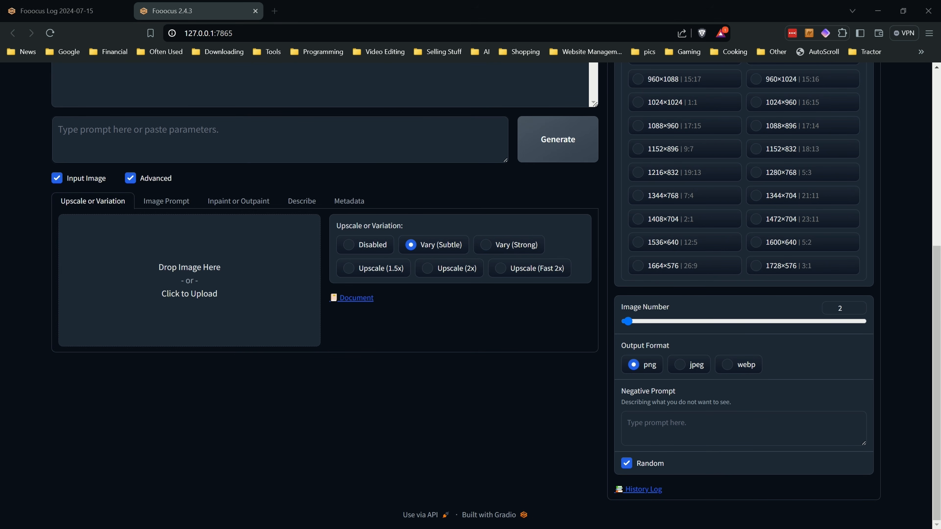
Load the beach2.png drawing as the source image for Upscale or Variation, and inspect the drawing full size.
{"action": "left_click_drag", "start_coordinate": [23, 307], "coordinate": [252, 288]}
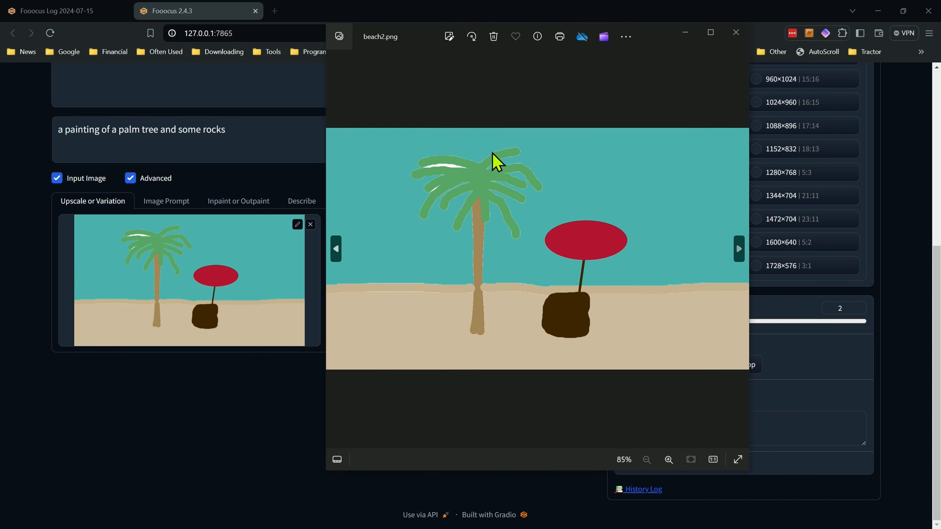
{"action": "left_click_drag", "start_coordinate": [657, 45], "coordinate": [586, 49]}
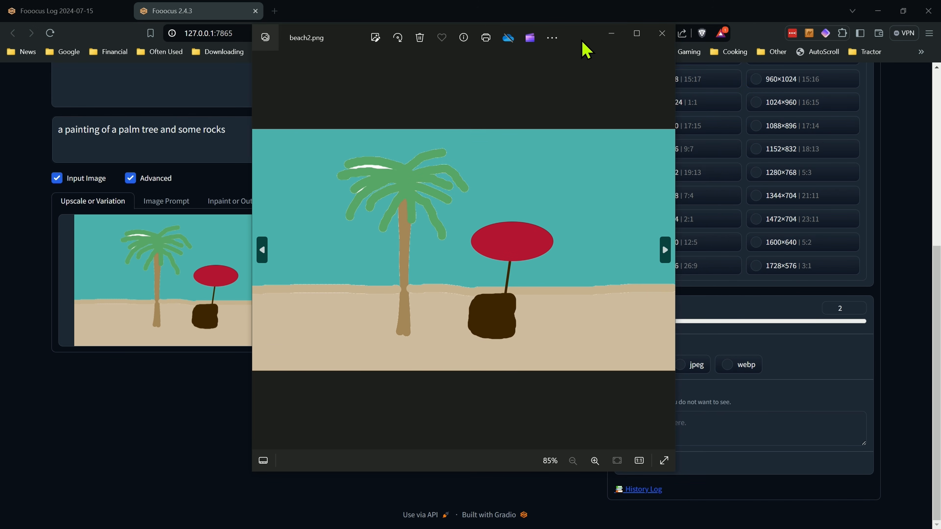
{"action": "left_click", "coordinate": [637, 33]}
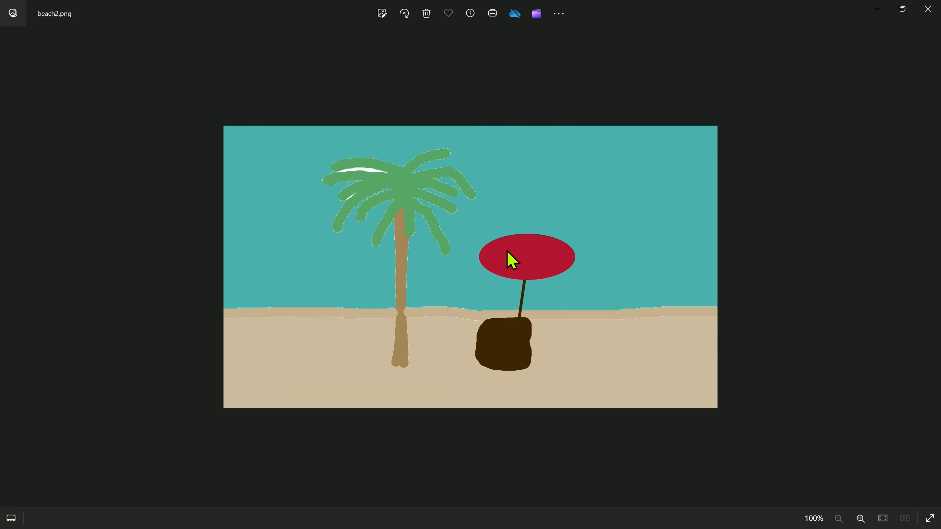
{"action": "left_click", "coordinate": [927, 11]}
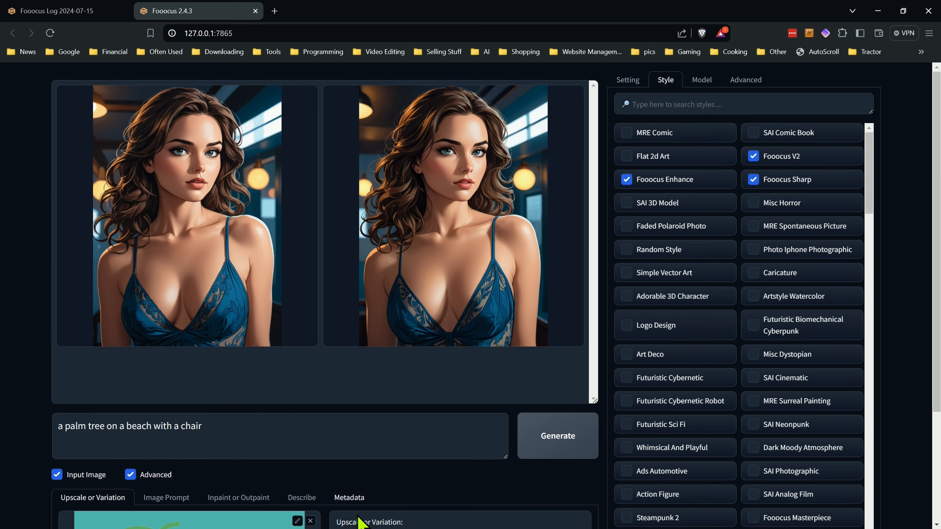
Deselect the Fooocus V2, Fooocus Enhance and Fooocus Sharp styles, and select only Flat 2d Art after trying MRE Comic.
{"action": "scroll", "coordinate": [357, 417], "scroll_direction": "down", "scroll_amount": 4}
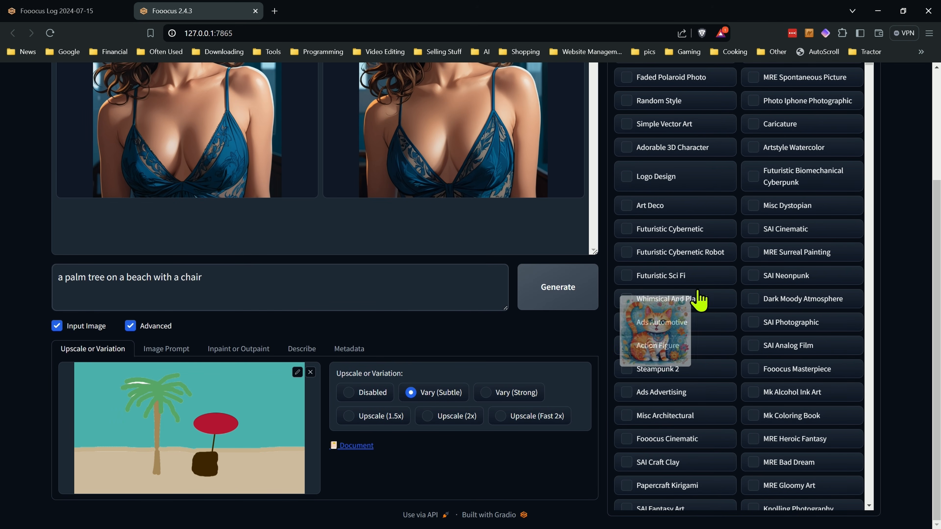
{"action": "scroll", "coordinate": [695, 302], "scroll_direction": "up", "scroll_amount": 4}
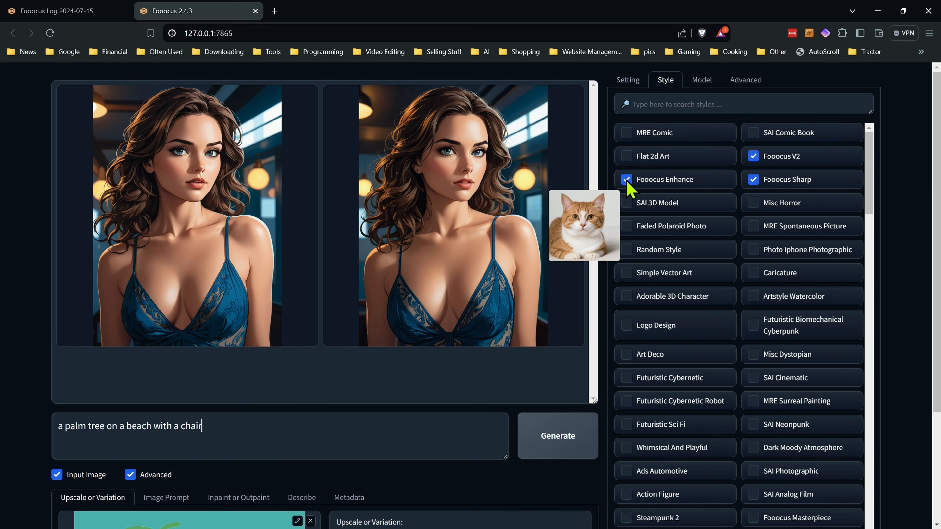
{"action": "left_click", "coordinate": [752, 181]}
{"action": "left_click", "coordinate": [754, 156]}
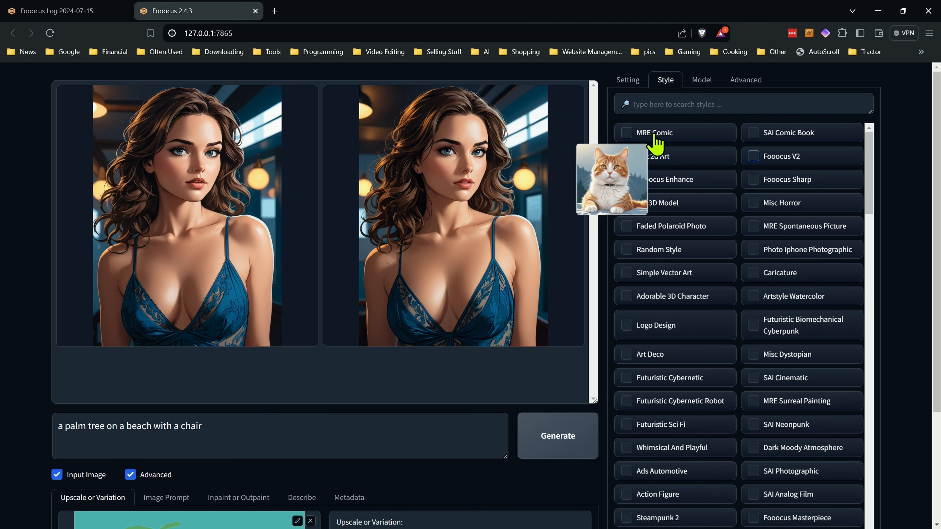
{"action": "left_click", "coordinate": [626, 131]}
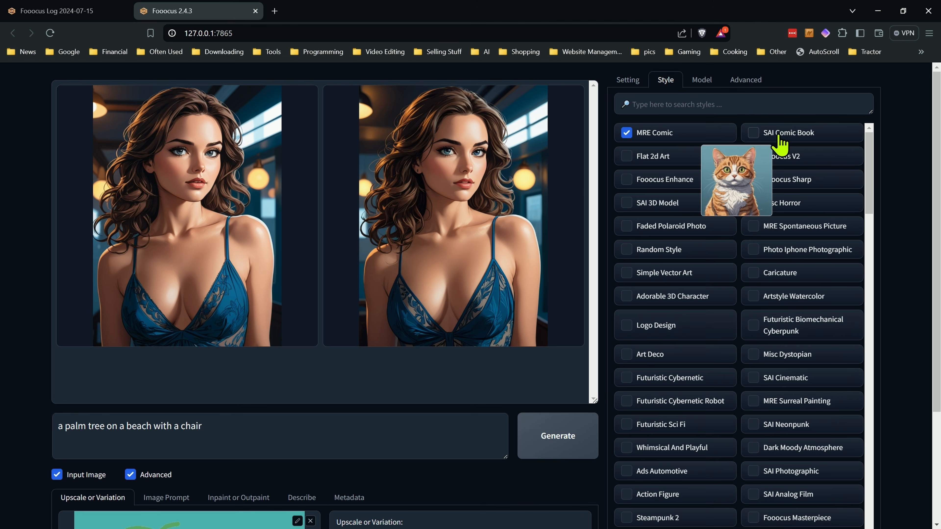
{"action": "left_click", "coordinate": [638, 134]}
{"action": "left_click", "coordinate": [642, 154]}
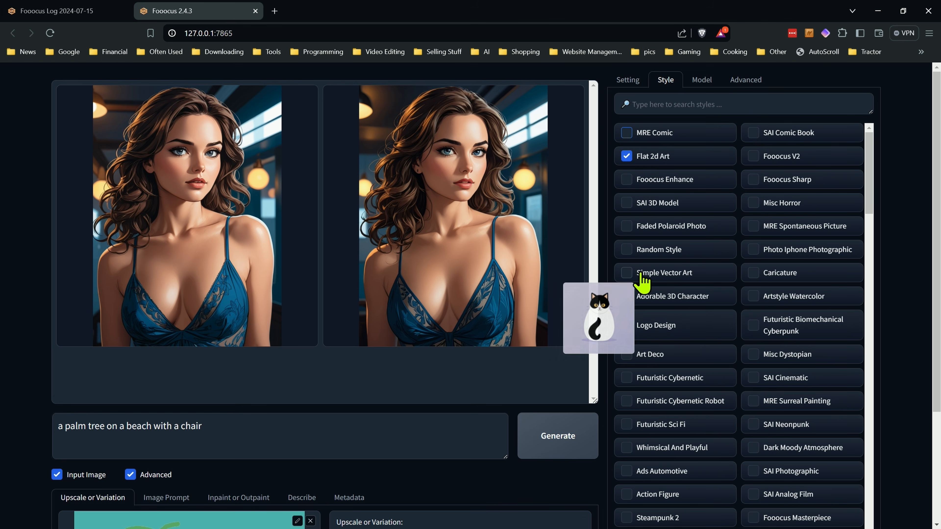
Set the base model to juggernautXL_v8Rundiffusion.safetensors.
{"action": "left_click", "coordinate": [709, 81]}
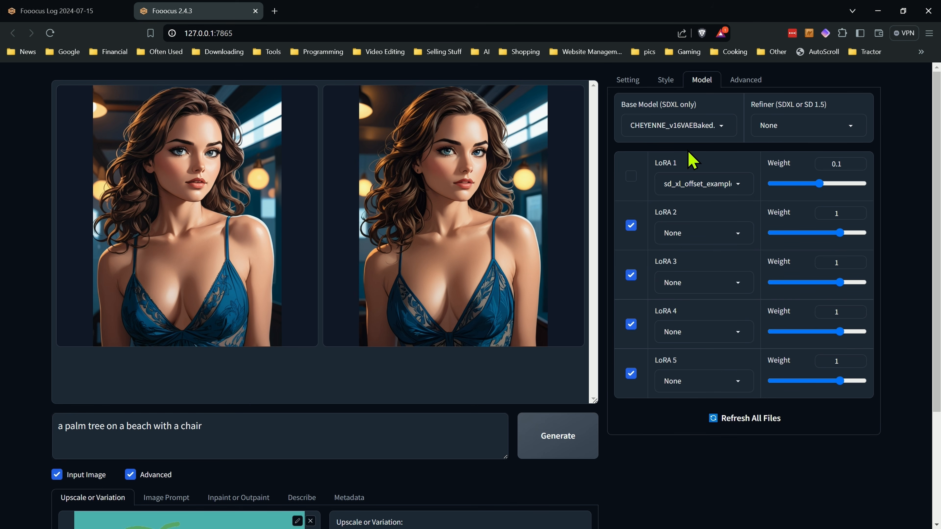
{"action": "left_click", "coordinate": [697, 129]}
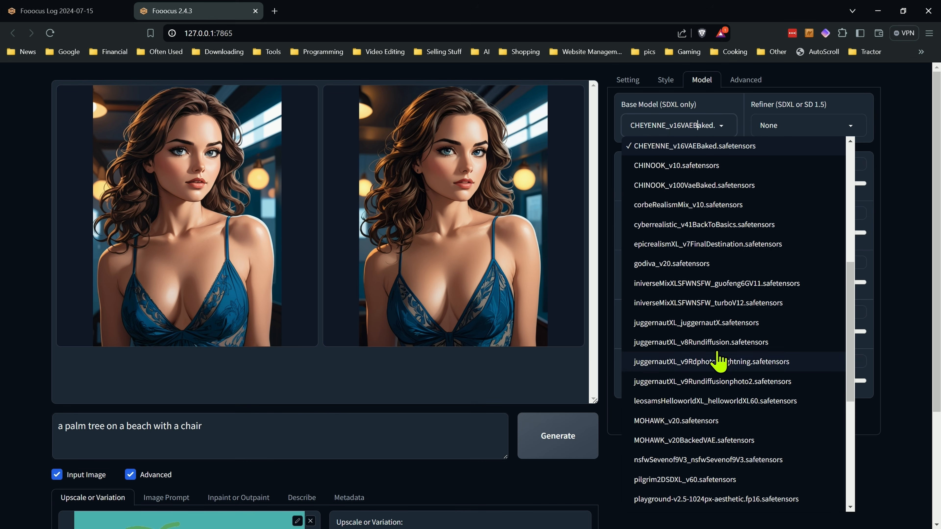
{"action": "left_click", "coordinate": [707, 342]}
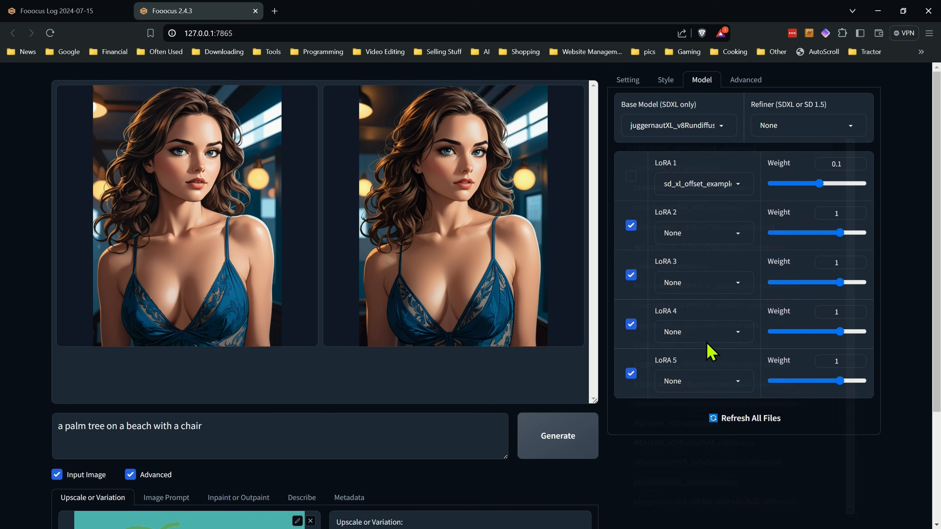
Check the advanced, general and variation settings, and generate images from the beach drawing with Vary (Subtle).
{"action": "left_click", "coordinate": [745, 81]}
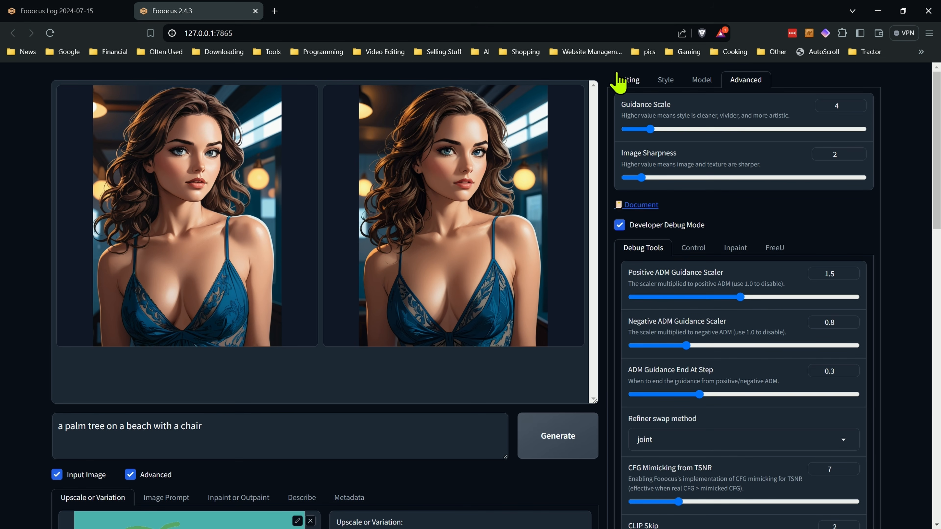
{"action": "left_click", "coordinate": [629, 84]}
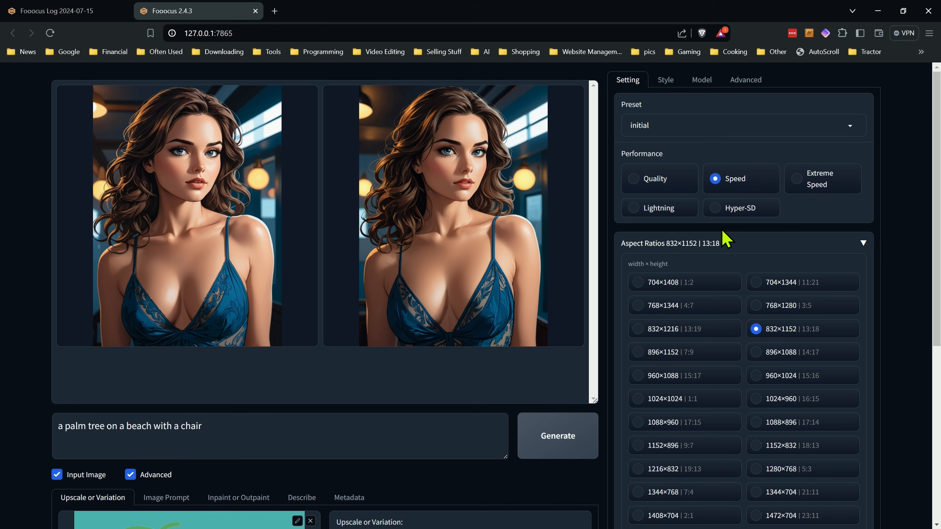
{"action": "scroll", "coordinate": [726, 239], "scroll_direction": "down", "scroll_amount": 4}
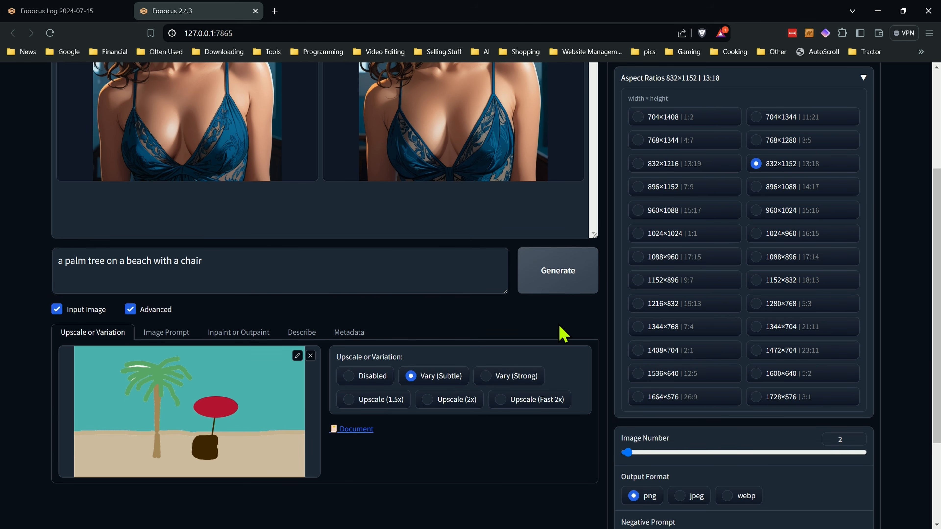
{"action": "scroll", "coordinate": [563, 333], "scroll_direction": "down", "scroll_amount": 3}
{"action": "scroll", "coordinate": [564, 336], "scroll_direction": "up", "scroll_amount": 1}
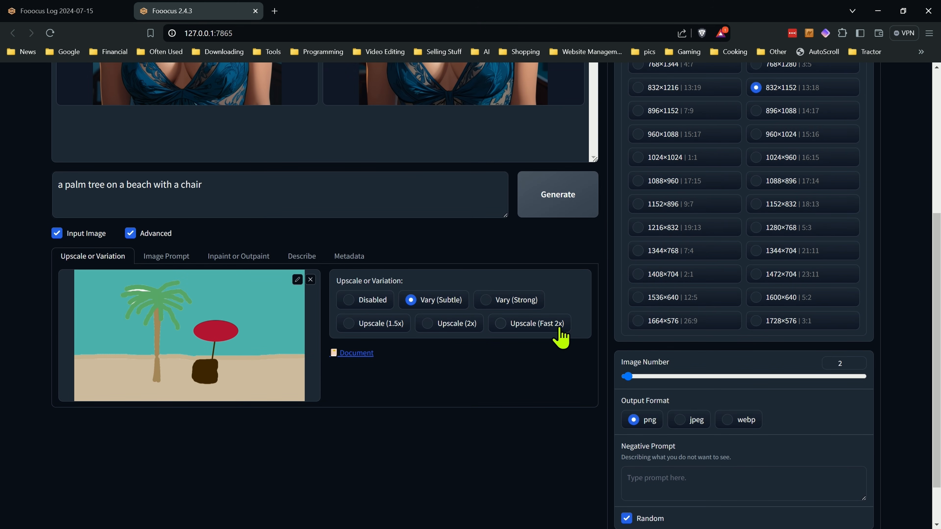
{"action": "scroll", "coordinate": [432, 315], "scroll_direction": "up", "scroll_amount": 5}
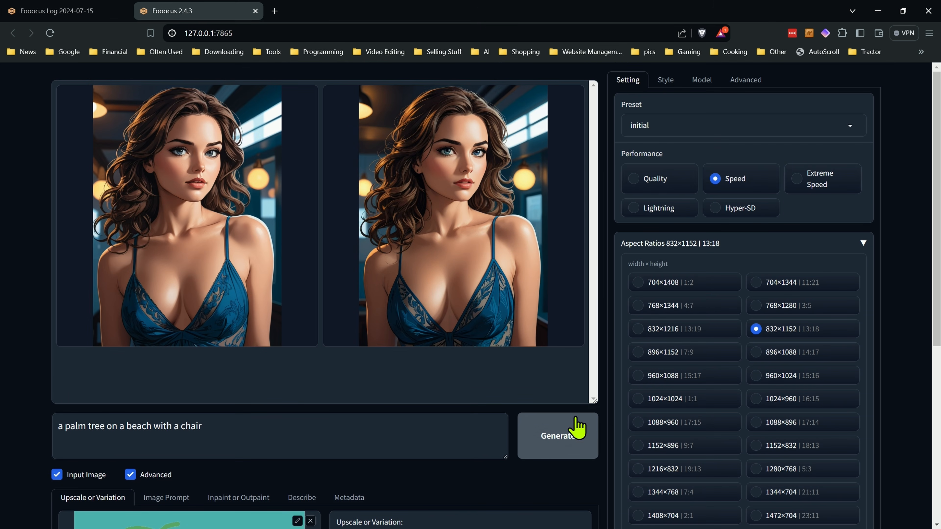
{"action": "left_click", "coordinate": [567, 443]}
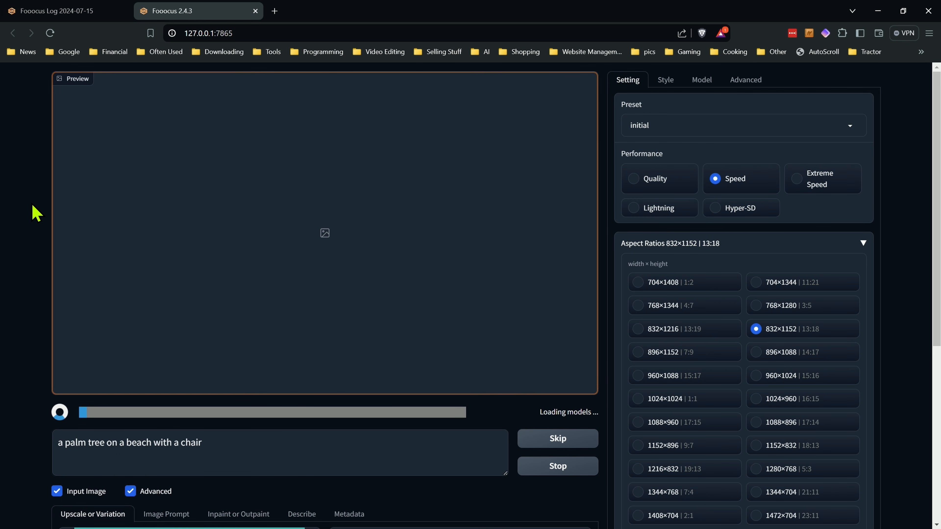
Compare the subtle variations with the source drawing, and inspect the first finished image full size.
{"action": "scroll", "coordinate": [36, 213], "scroll_direction": "down", "scroll_amount": 3}
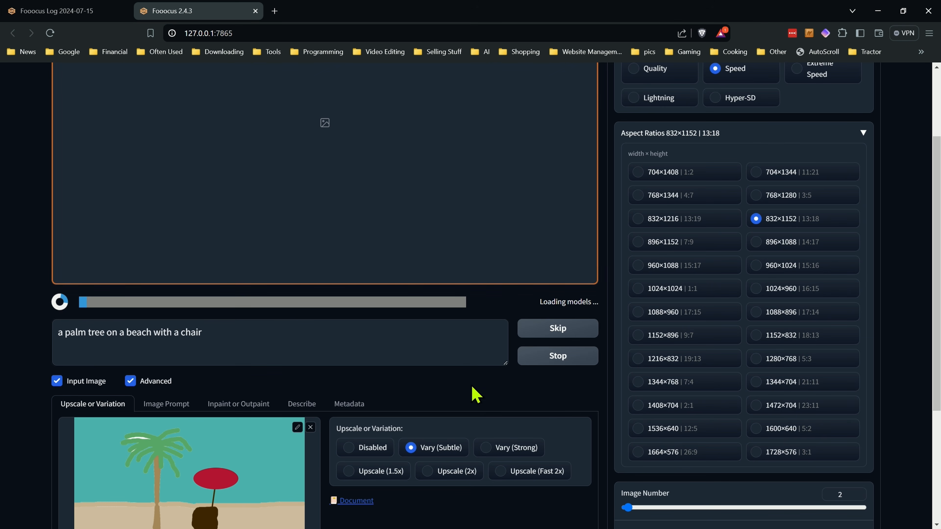
{"action": "scroll", "coordinate": [476, 395], "scroll_direction": "up", "scroll_amount": 3}
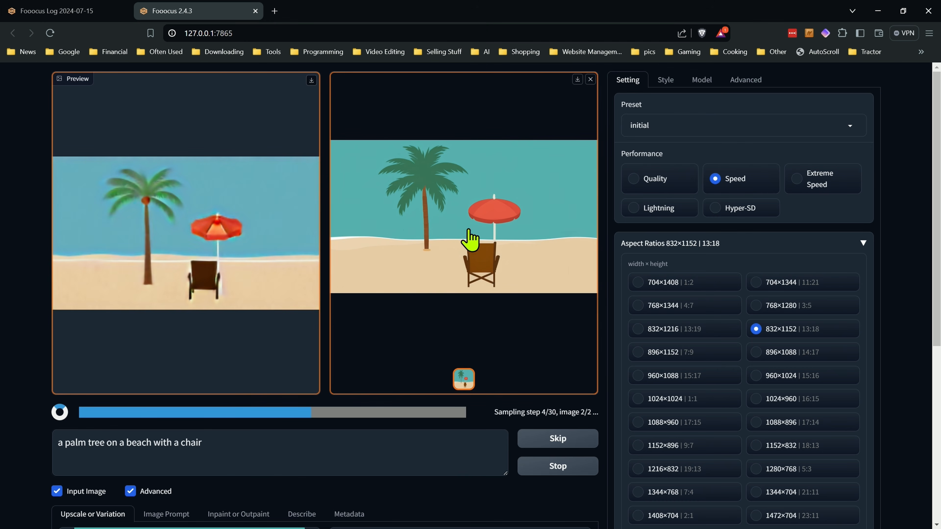
{"action": "left_click", "coordinate": [470, 240]}
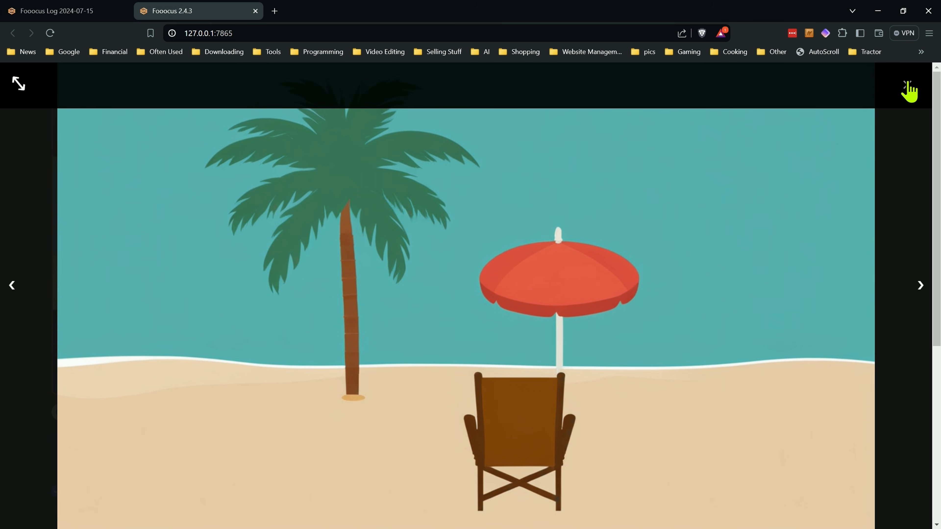
{"action": "left_click", "coordinate": [907, 85]}
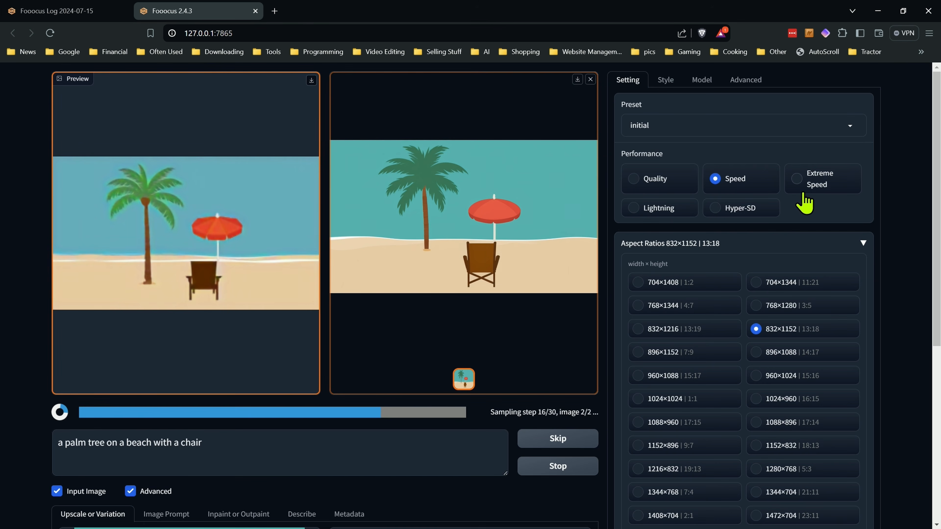
Switch the variation option to Vary (Strong) and generate new images from the beach drawing.
{"action": "left_click", "coordinate": [667, 84]}
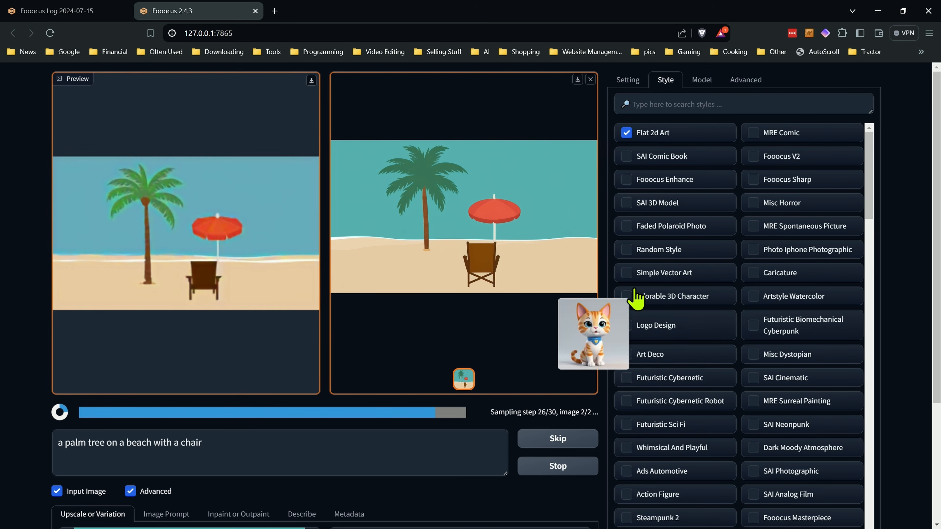
{"action": "scroll", "coordinate": [630, 315], "scroll_direction": "down", "scroll_amount": 4}
{"action": "scroll", "coordinate": [399, 445], "scroll_direction": "down", "scroll_amount": 4}
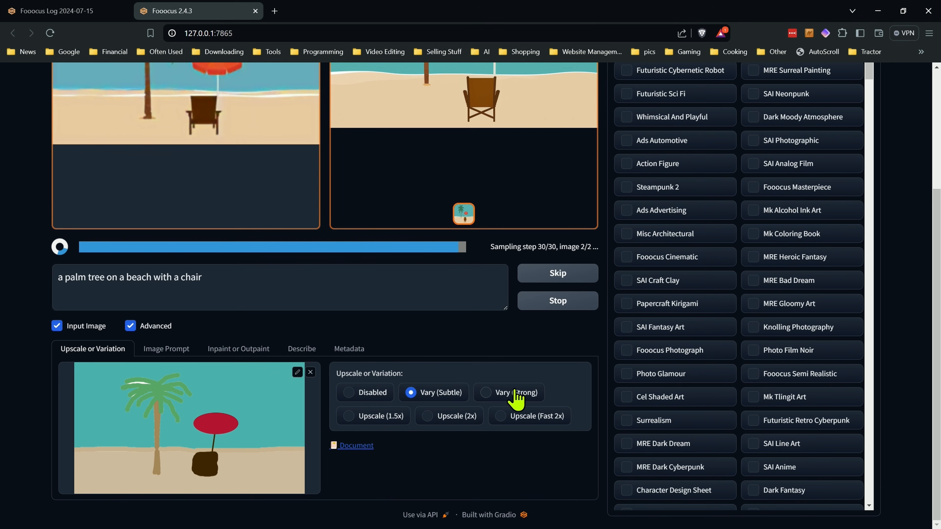
{"action": "left_click", "coordinate": [528, 393]}
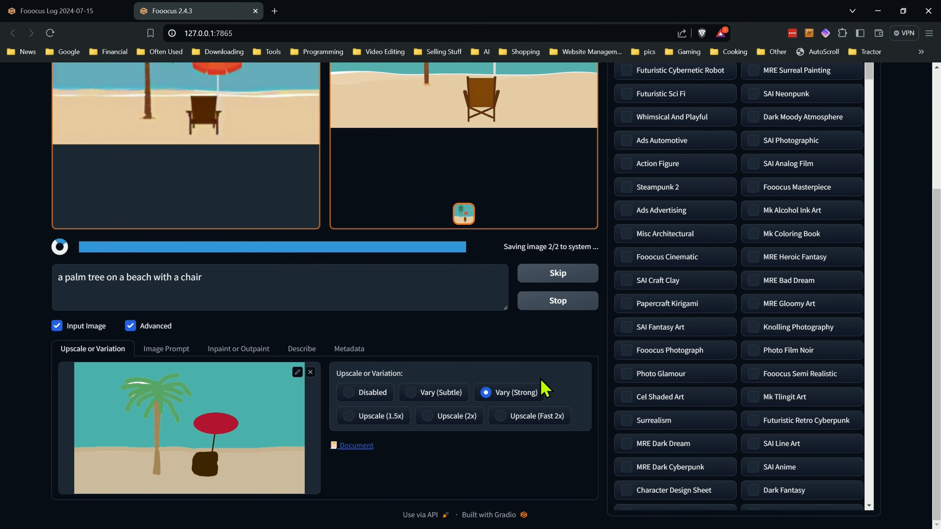
{"action": "scroll", "coordinate": [542, 385], "scroll_direction": "up", "scroll_amount": 4}
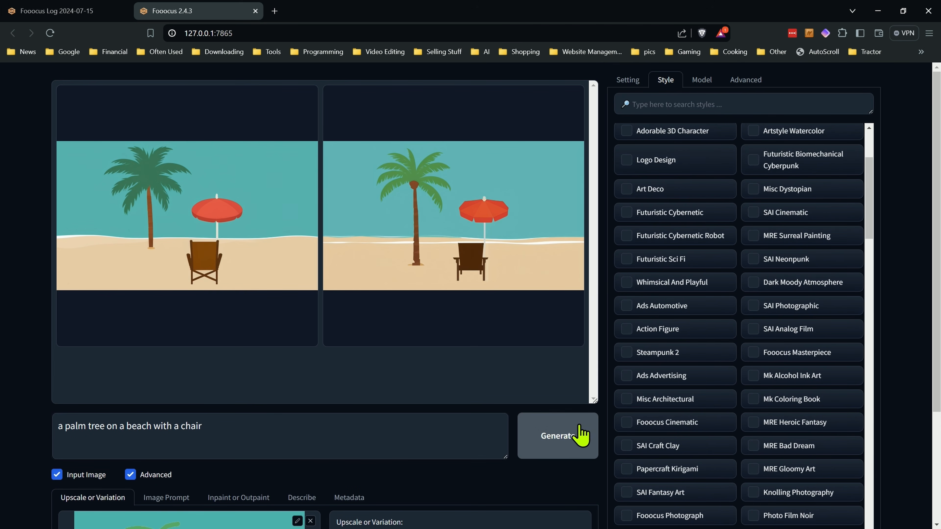
{"action": "left_click", "coordinate": [557, 443]}
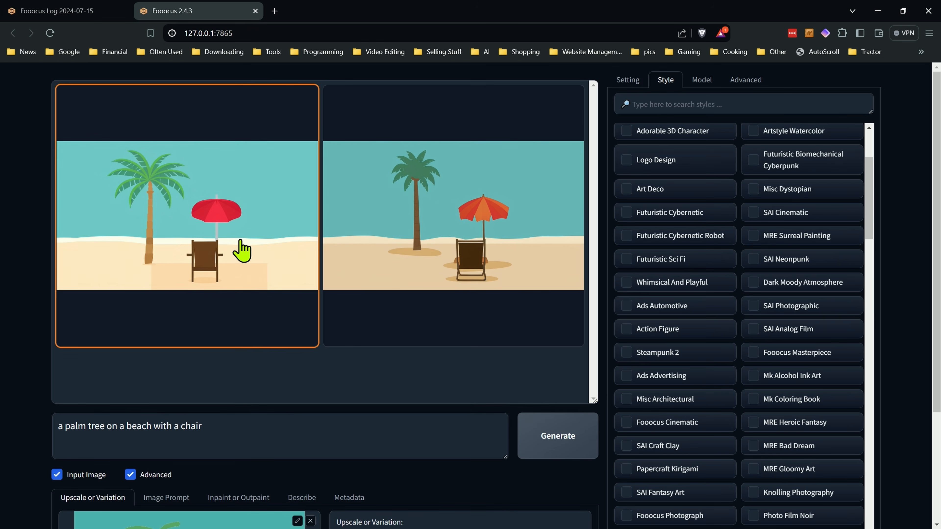
Inspect the second strong variation full size and compare it with the source drawing.
{"action": "left_click", "coordinate": [468, 248]}
{"action": "left_click", "coordinate": [451, 270]}
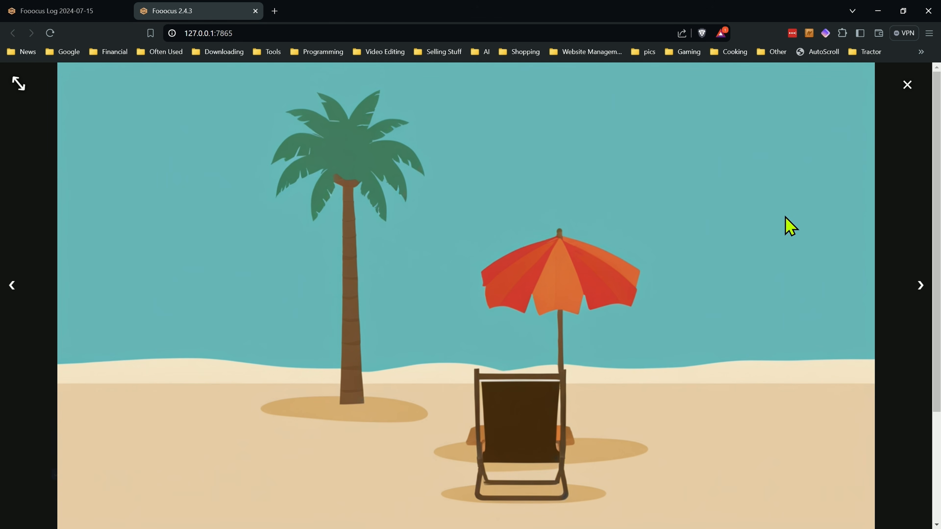
{"action": "left_click", "coordinate": [907, 85]}
{"action": "scroll", "coordinate": [537, 341], "scroll_direction": "down", "scroll_amount": 4}
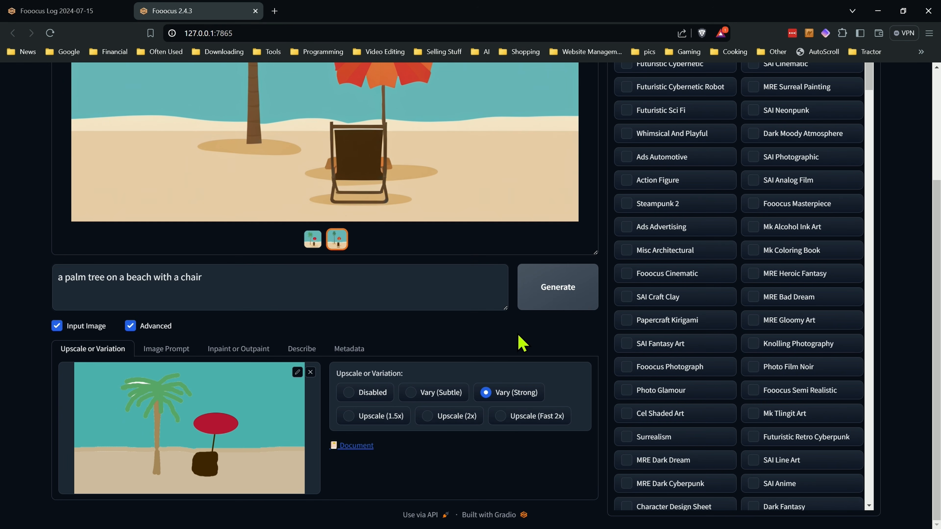
{"action": "scroll", "coordinate": [554, 336], "scroll_direction": "up", "scroll_amount": 4}
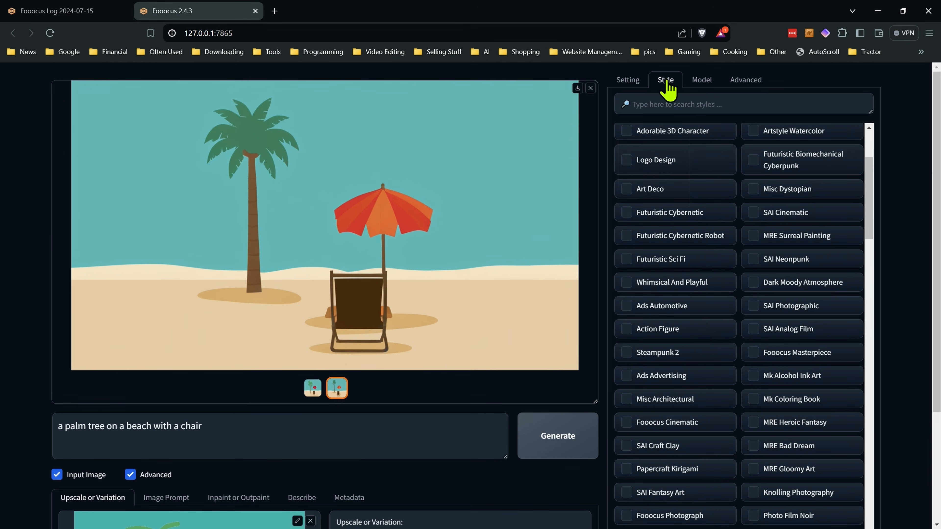
Replace the Flat 2d Art style with Fooocus Enhance, Fooocus V2 and Fooocus Sharp, and generate new images.
{"action": "scroll", "coordinate": [665, 208], "scroll_direction": "up", "scroll_amount": 5}
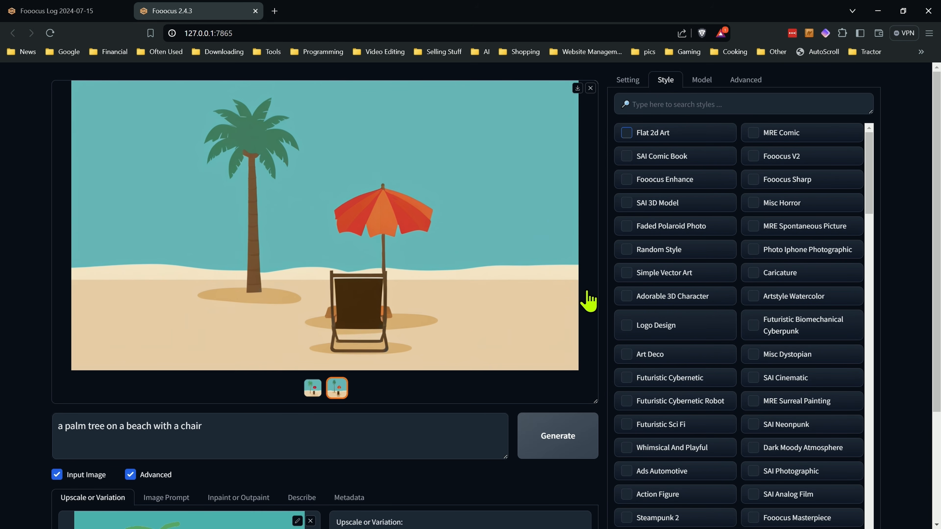
{"action": "left_click", "coordinate": [626, 180]}
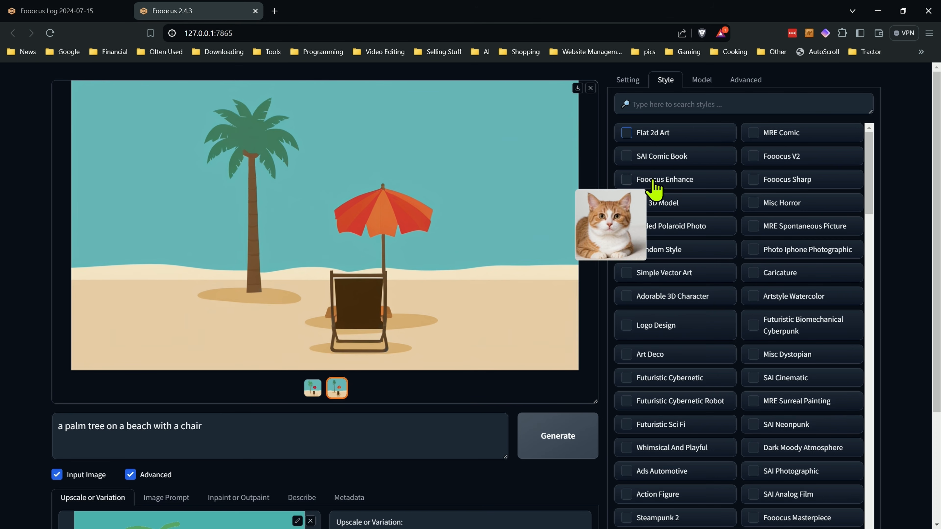
{"action": "left_click", "coordinate": [786, 164]}
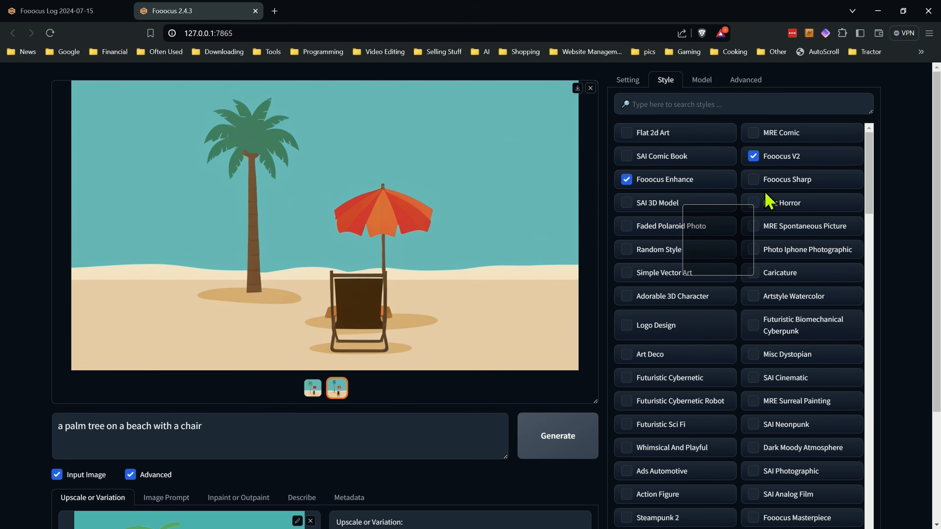
{"action": "left_click", "coordinate": [770, 182]}
{"action": "scroll", "coordinate": [630, 297], "scroll_direction": "down", "scroll_amount": 2}
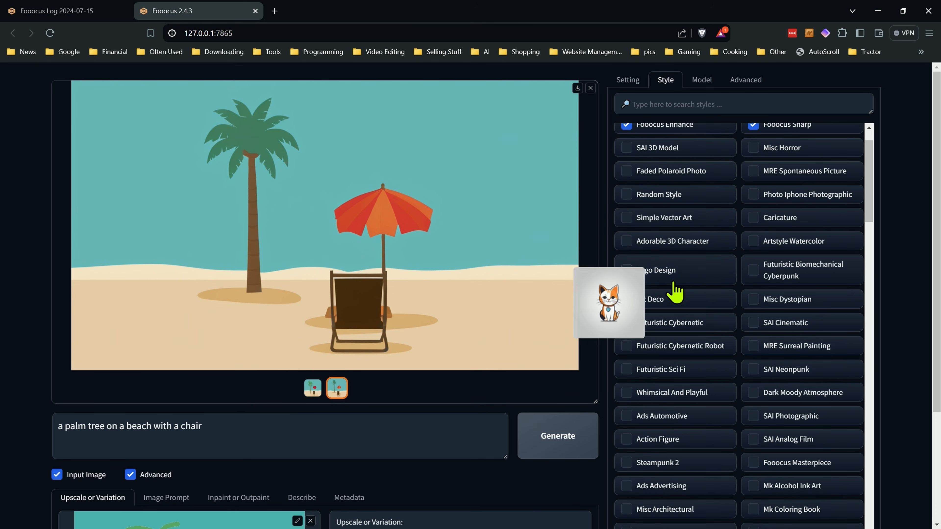
{"action": "scroll", "coordinate": [654, 324], "scroll_direction": "up", "scroll_amount": 2}
{"action": "left_click", "coordinate": [536, 447]}
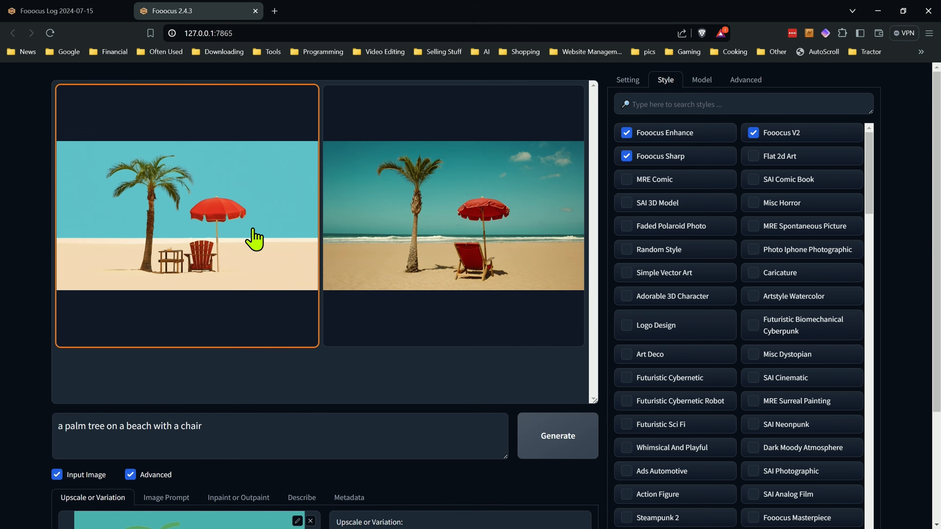
Inspect both images made with the Fooocus styles, viewing the first one full size.
{"action": "left_click", "coordinate": [311, 238]}
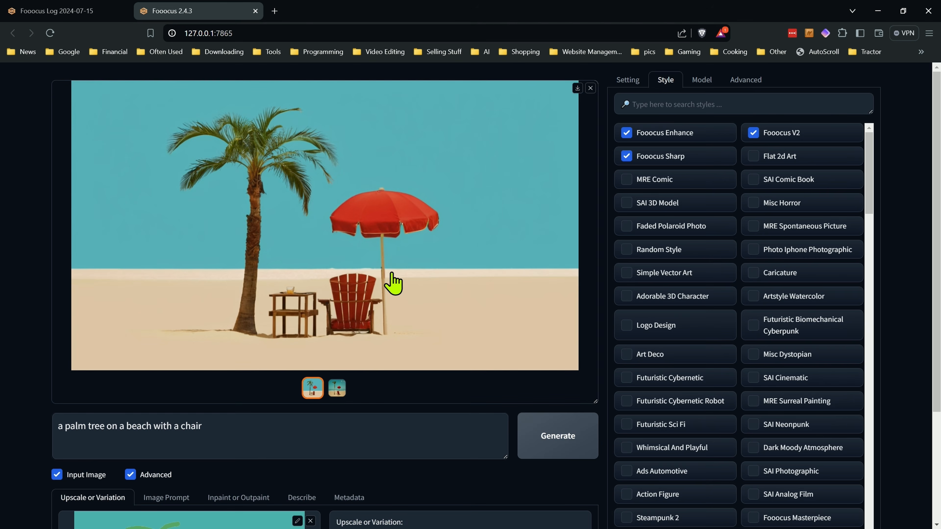
{"action": "left_click", "coordinate": [393, 277]}
{"action": "left_click", "coordinate": [909, 297]}
{"action": "left_click", "coordinate": [337, 388]}
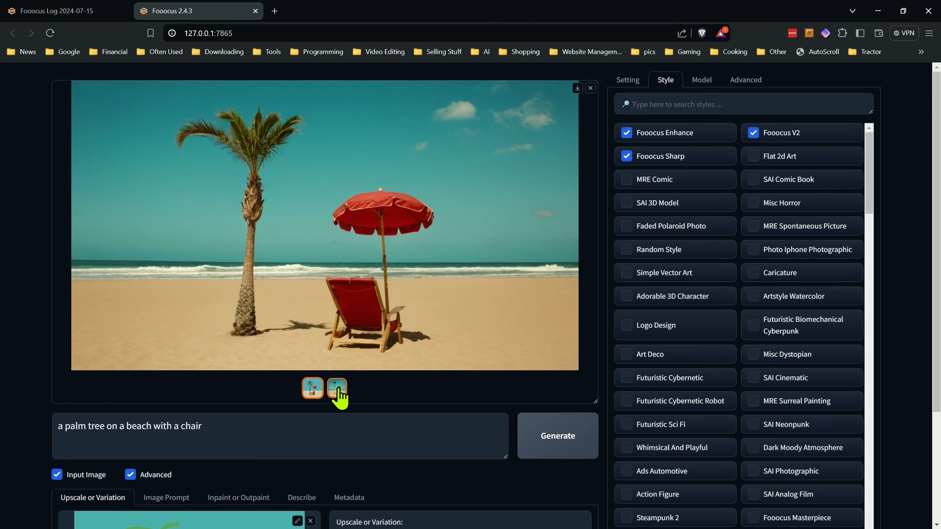
Extend the prompt to "a palm tree on a beach with a chair, tornado" and generate new images.
{"action": "scroll", "coordinate": [447, 399], "scroll_direction": "down", "scroll_amount": 4}
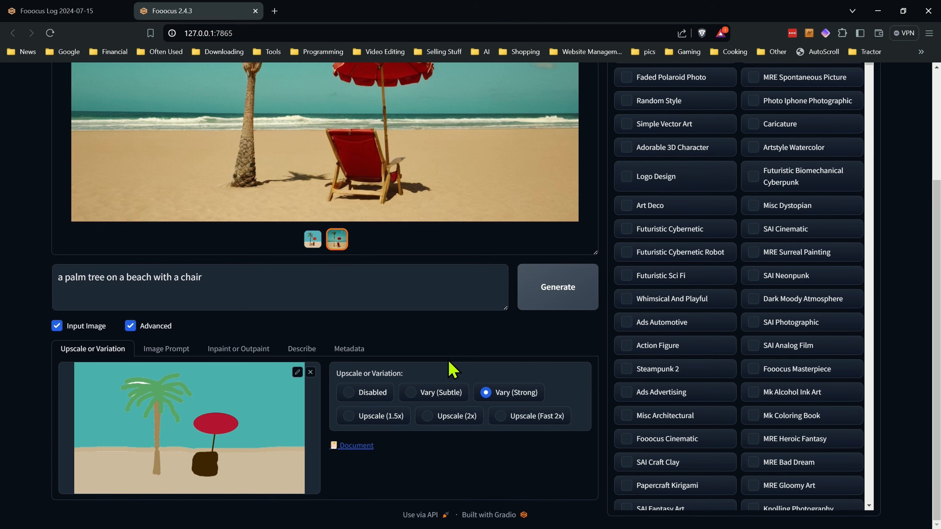
{"action": "left_click", "coordinate": [229, 281]}
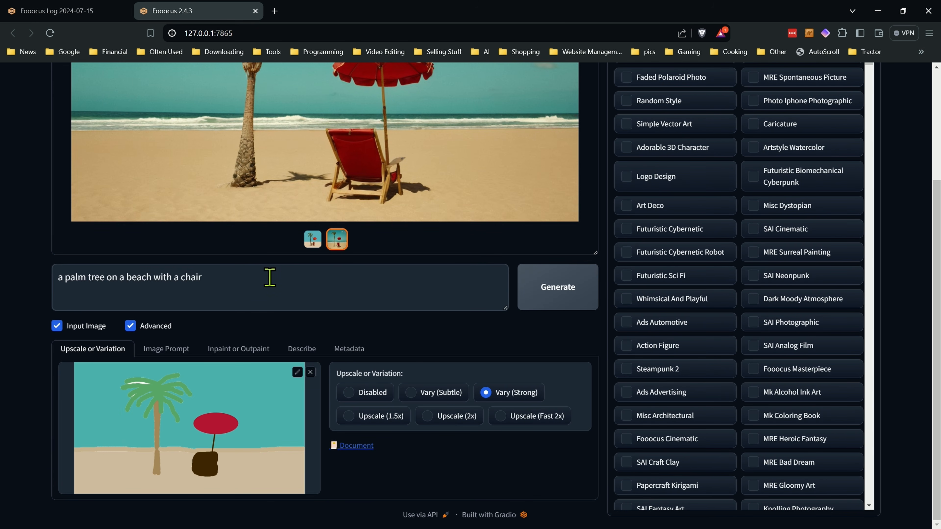
{"action": "scroll", "coordinate": [261, 396], "scroll_direction": "up", "scroll_amount": 4}
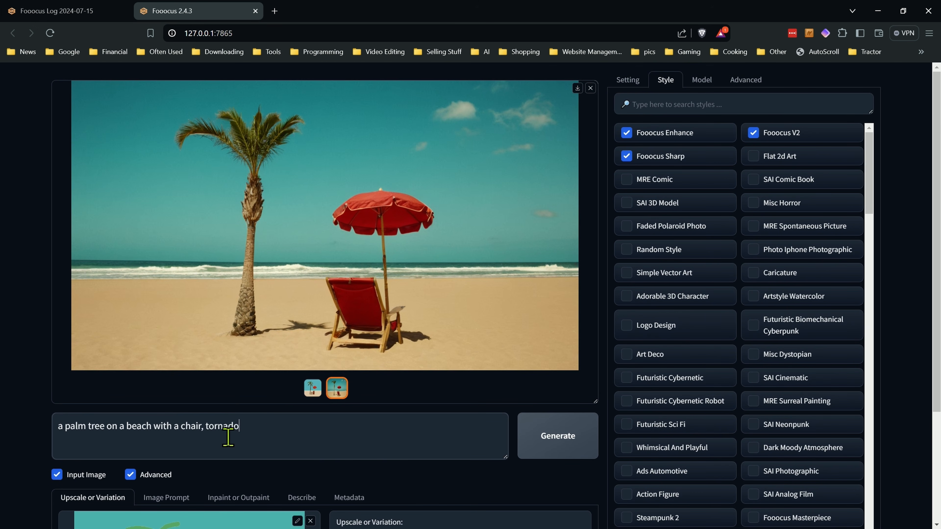
{"action": "left_click", "coordinate": [556, 450]}
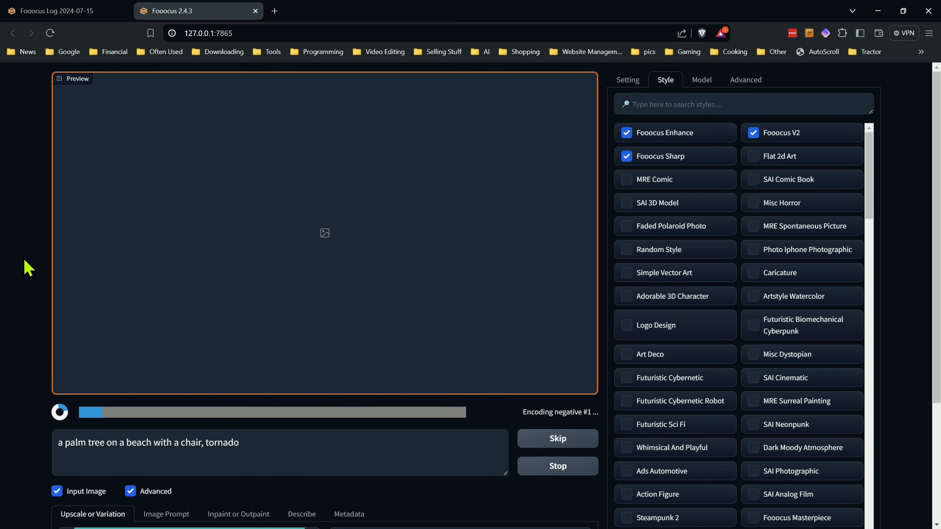
Check the variation option used for the tornado prompt, and enlarge the first resulting image.
{"action": "scroll", "coordinate": [334, 421], "scroll_direction": "down", "scroll_amount": 3}
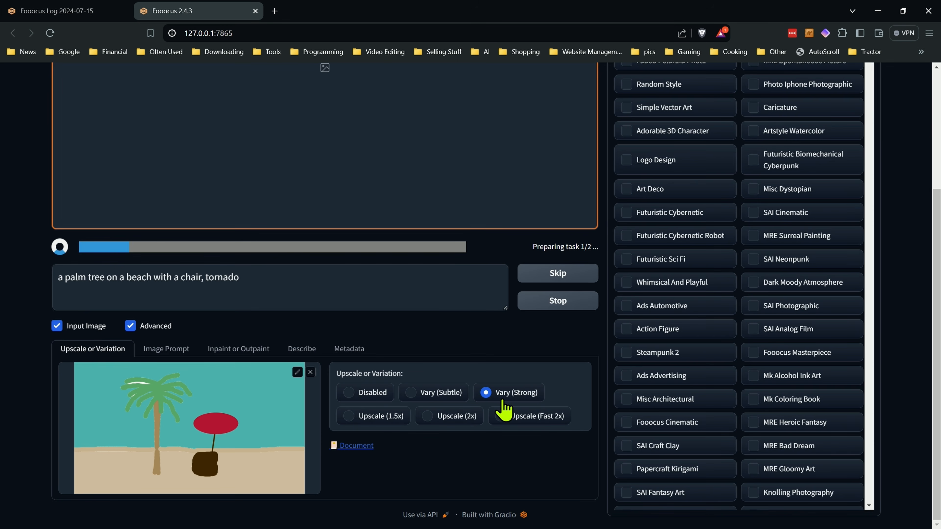
{"action": "scroll", "coordinate": [501, 409], "scroll_direction": "up", "scroll_amount": 3}
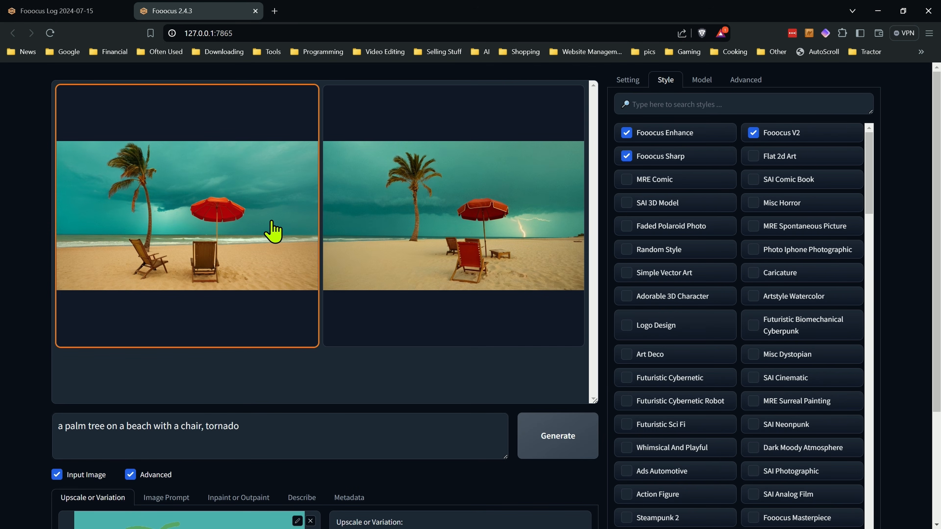
{"action": "left_click", "coordinate": [273, 227]}
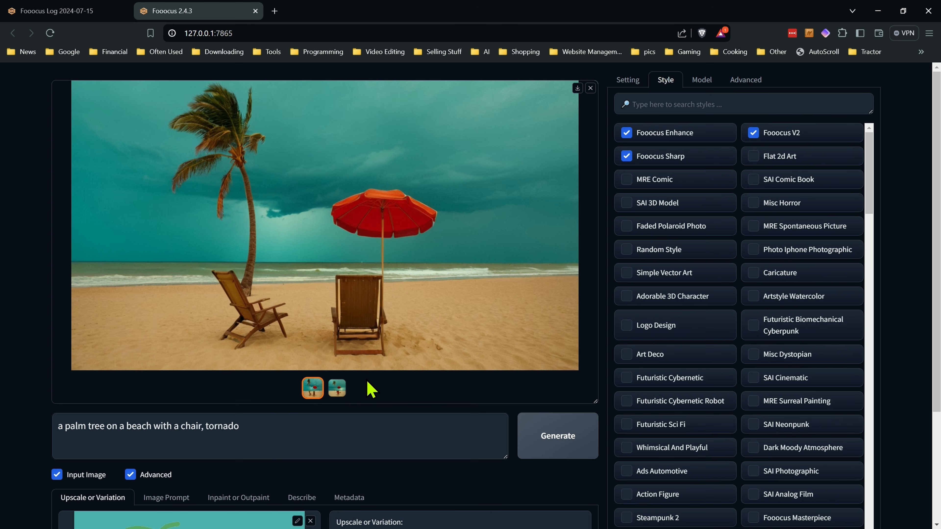
Inspect the second image generated from the tornado prompt at full size, and look over the page below it.
{"action": "left_click", "coordinate": [339, 392]}
{"action": "left_click", "coordinate": [464, 292]}
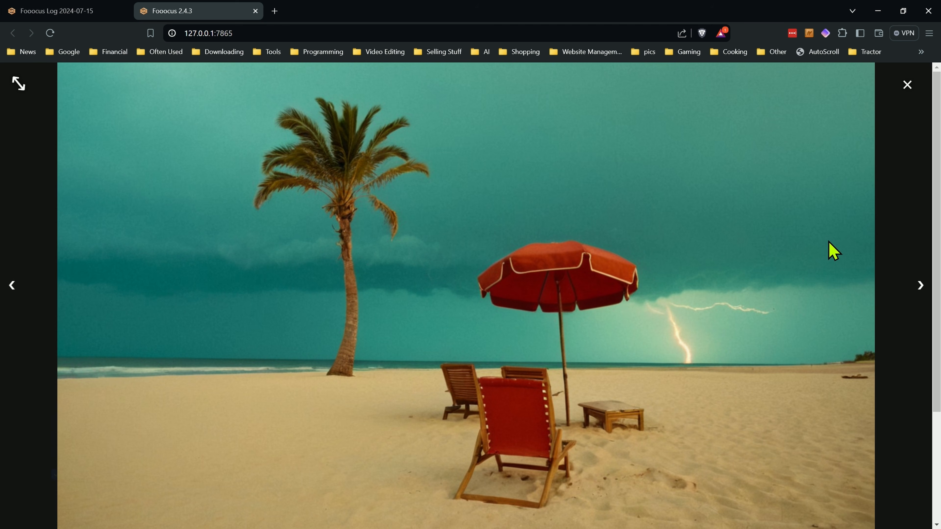
{"action": "left_click", "coordinate": [907, 86]}
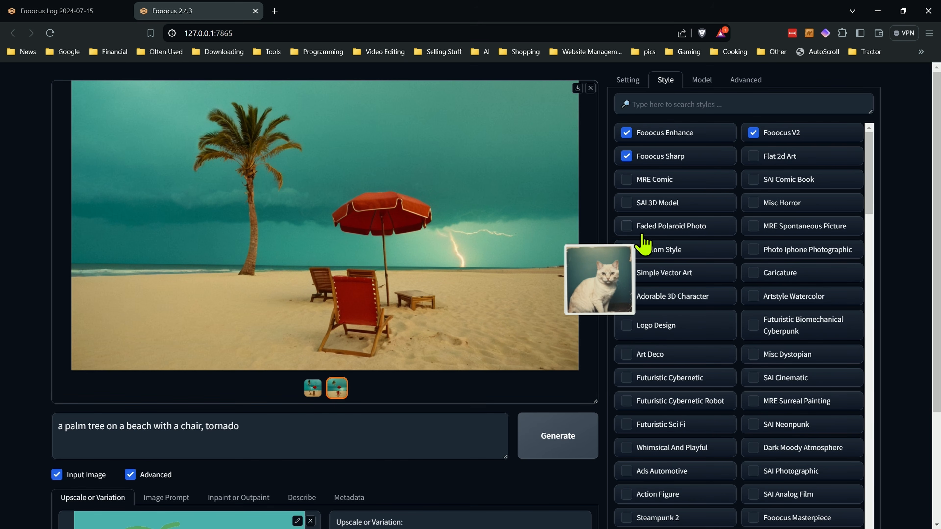
{"action": "scroll", "coordinate": [637, 237], "scroll_direction": "down", "scroll_amount": 3}
{"action": "scroll", "coordinate": [556, 193], "scroll_direction": "down", "scroll_amount": 4}
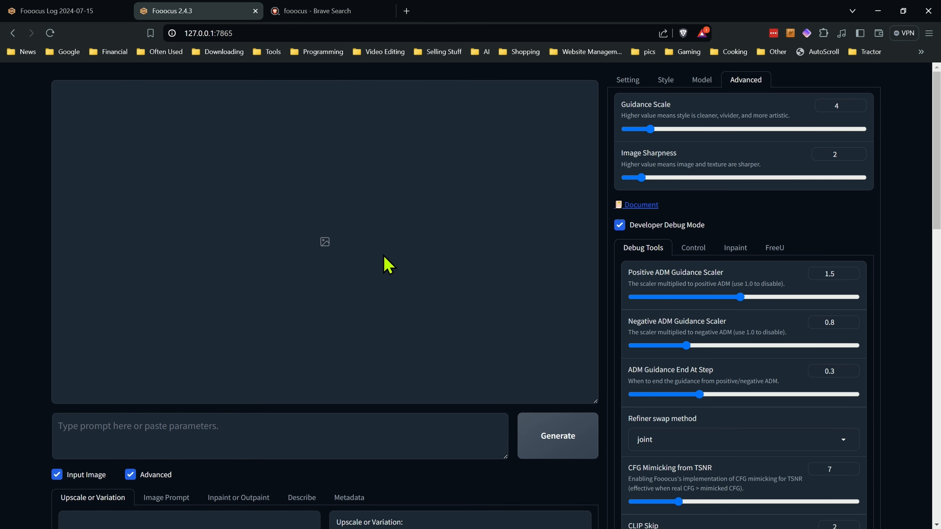
Set the forced overwrite of denoising strength for "Vary" to .65.
{"action": "scroll", "coordinate": [578, 275], "scroll_direction": "down", "scroll_amount": 4}
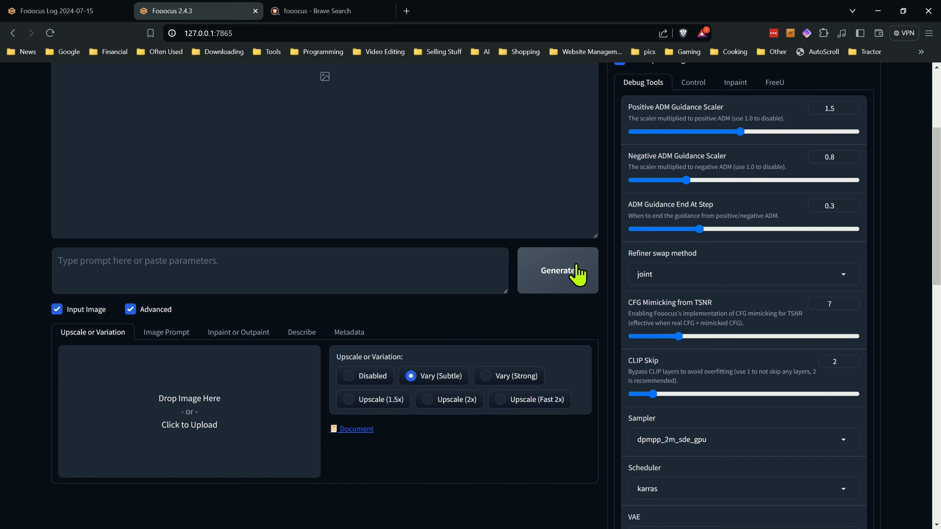
{"action": "left_click", "coordinate": [932, 294]}
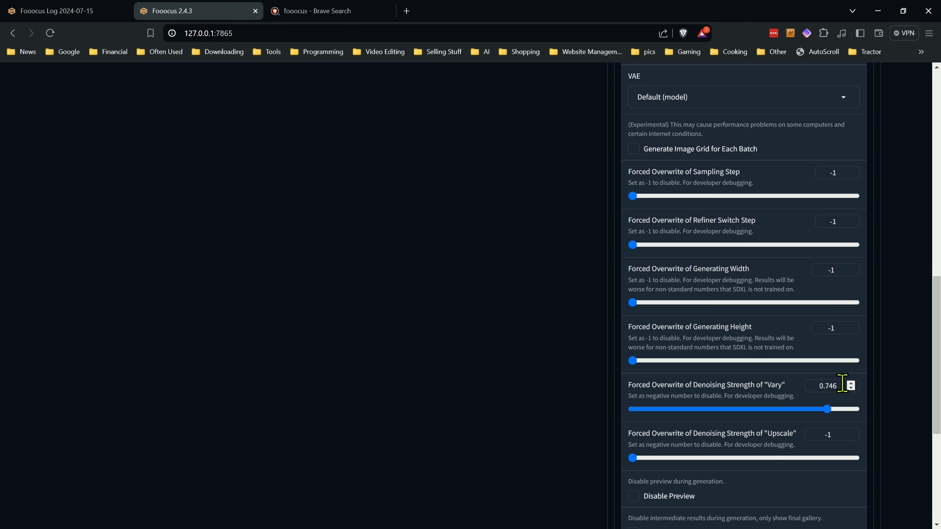
{"action": "left_click_drag", "start_coordinate": [828, 386], "coordinate": [797, 401]}
{"action": "key", "text": "BackSpace"}
{"action": "scroll", "coordinate": [915, 309], "scroll_direction": "up", "scroll_amount": 12}
Load the green circle on black image as the variation input, and replace the prompt with "a dark cave exiting into the jungle".
{"action": "scroll", "coordinate": [519, 364], "scroll_direction": "down", "scroll_amount": 3}
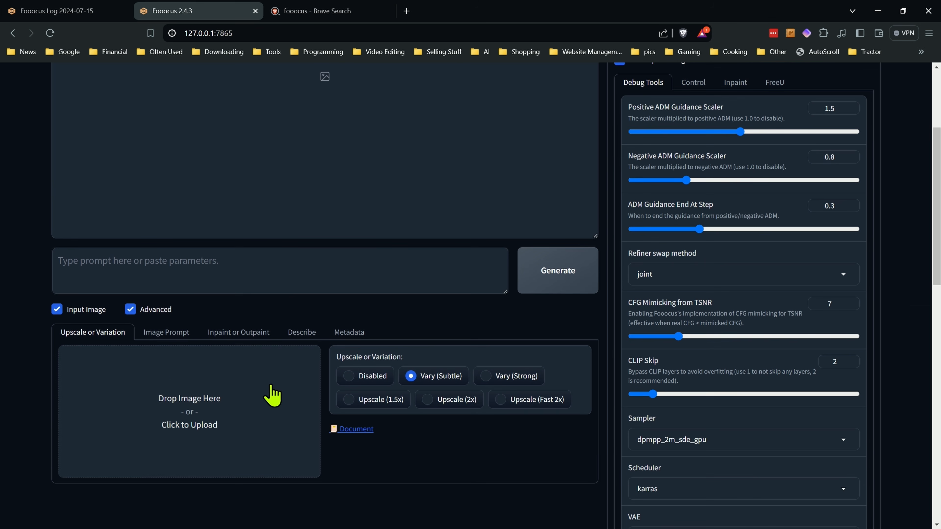
{"action": "left_click_drag", "start_coordinate": [7, 437], "coordinate": [200, 433]}
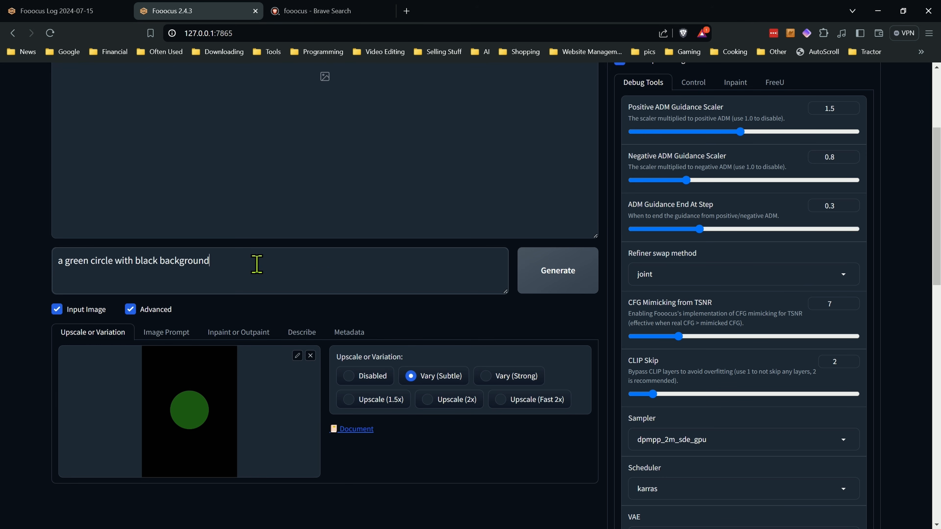
{"action": "left_click_drag", "start_coordinate": [256, 262], "coordinate": [36, 274]}
{"action": "type", "text": "a dark cave exiting into the jungle"}
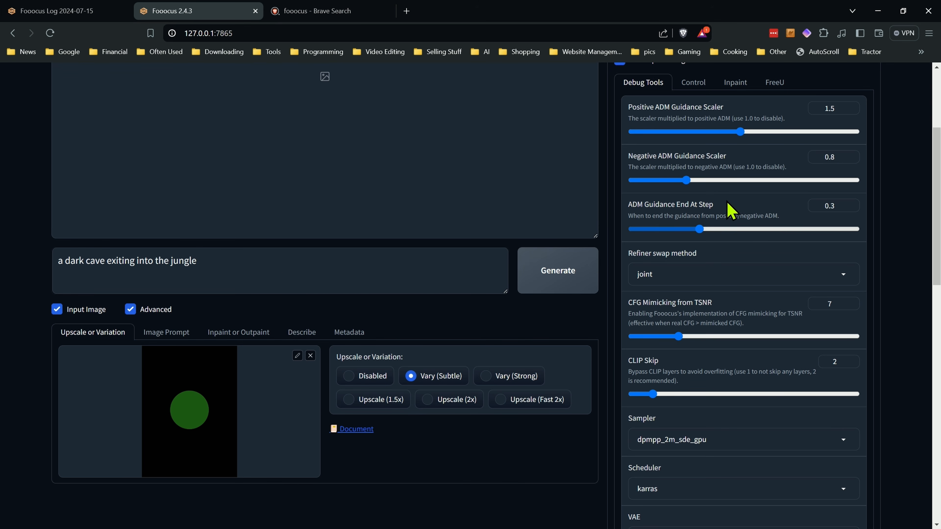
Check the general generation settings and generate the cave variations.
{"action": "scroll", "coordinate": [678, 228], "scroll_direction": "up", "scroll_amount": 1}
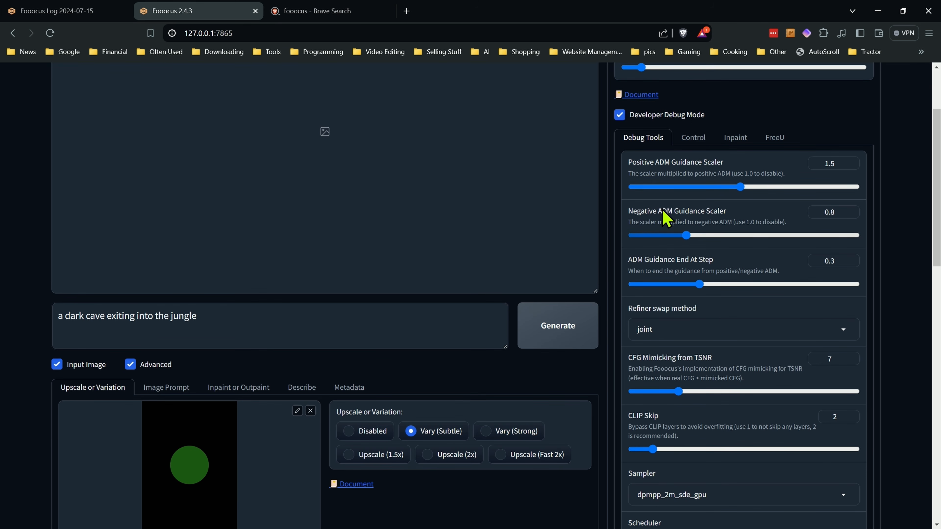
{"action": "scroll", "coordinate": [651, 185], "scroll_direction": "up", "scroll_amount": 3}
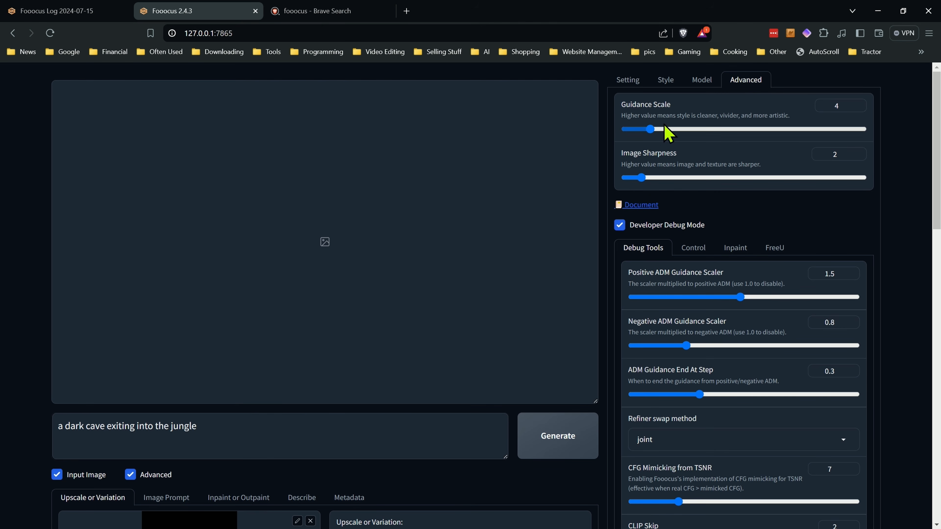
{"action": "left_click", "coordinate": [634, 81]}
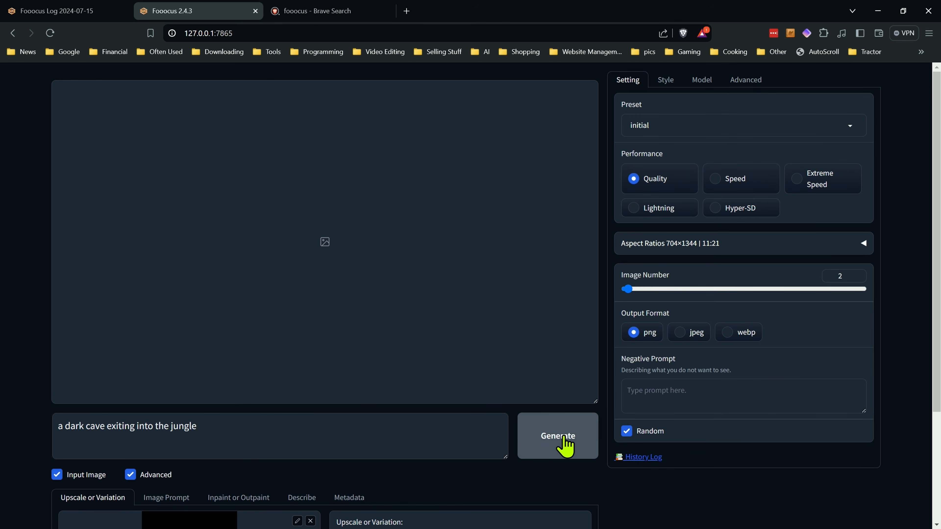
{"action": "left_click", "coordinate": [563, 445]}
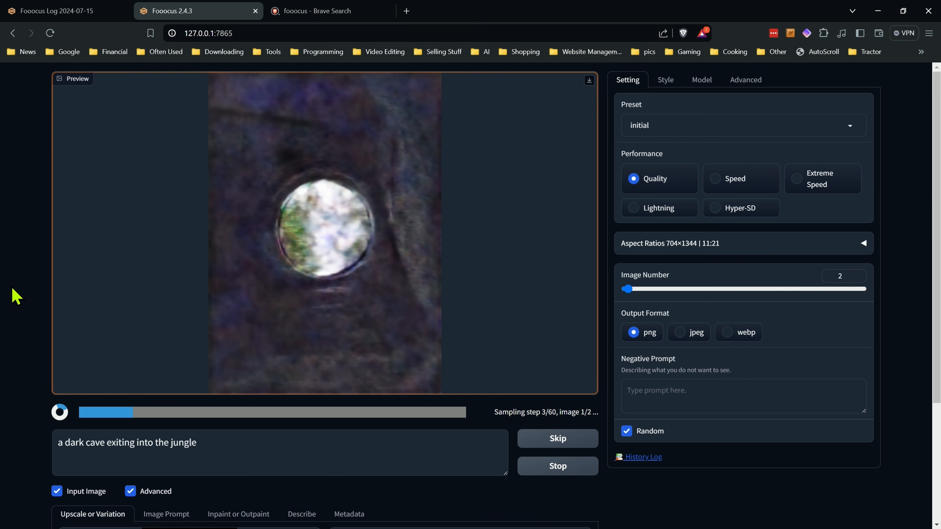
Compare the green circle input image and its variation option with the generation preview as the cave images render.
{"action": "scroll", "coordinate": [15, 310], "scroll_direction": "down", "scroll_amount": 4}
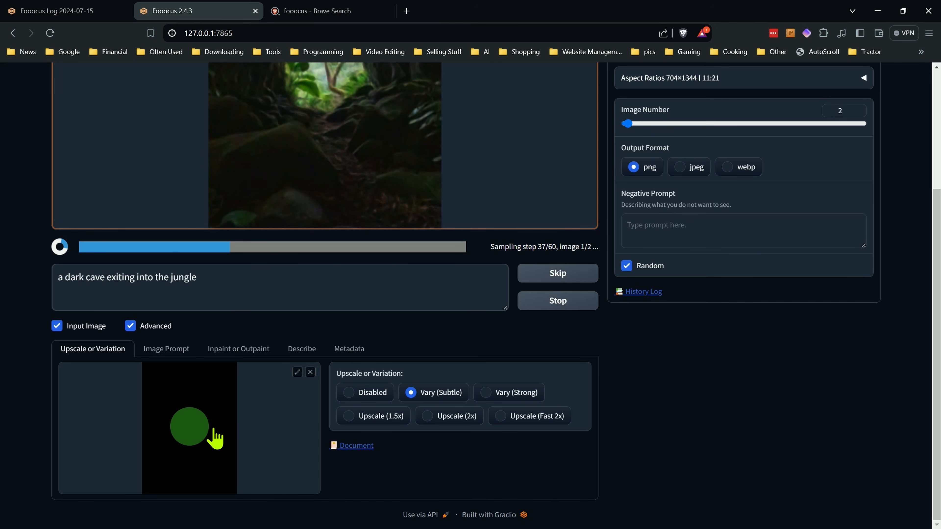
{"action": "scroll", "coordinate": [216, 438], "scroll_direction": "up", "scroll_amount": 5}
{"action": "scroll", "coordinate": [217, 432], "scroll_direction": "down", "scroll_amount": 5}
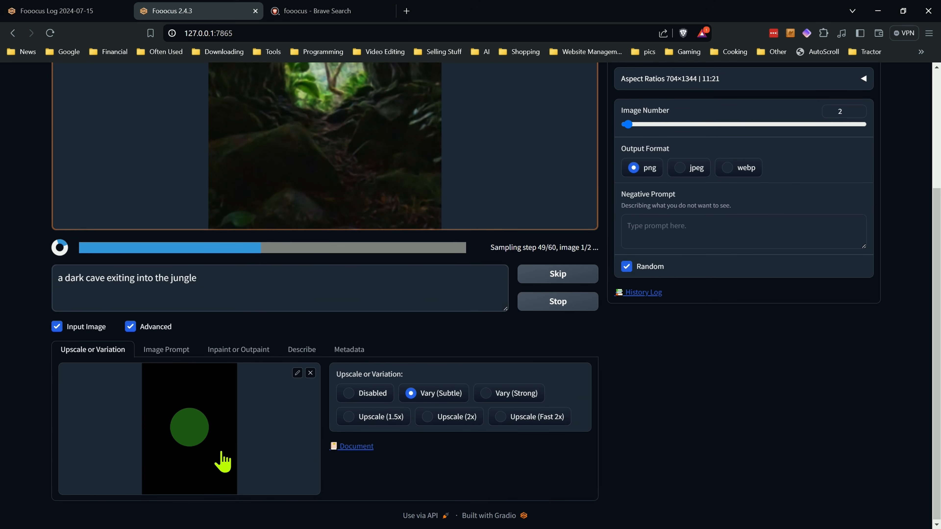
{"action": "scroll", "coordinate": [224, 464], "scroll_direction": "up", "scroll_amount": 3}
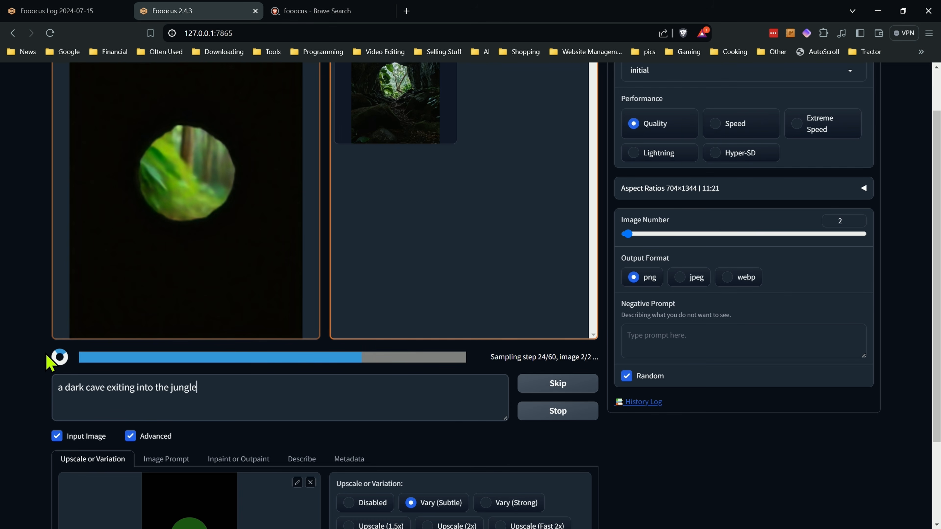
{"action": "scroll", "coordinate": [50, 349], "scroll_direction": "down", "scroll_amount": 1}
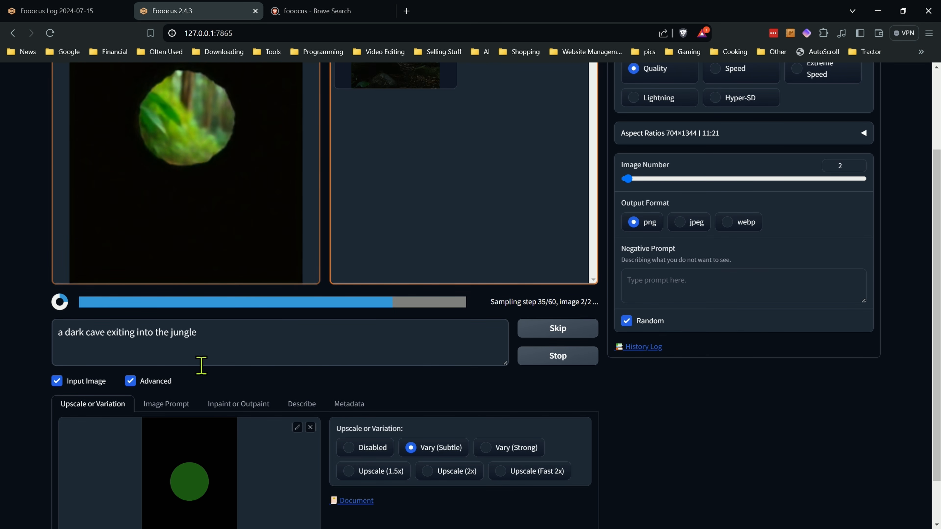
{"action": "scroll", "coordinate": [331, 414], "scroll_direction": "up", "scroll_amount": 2}
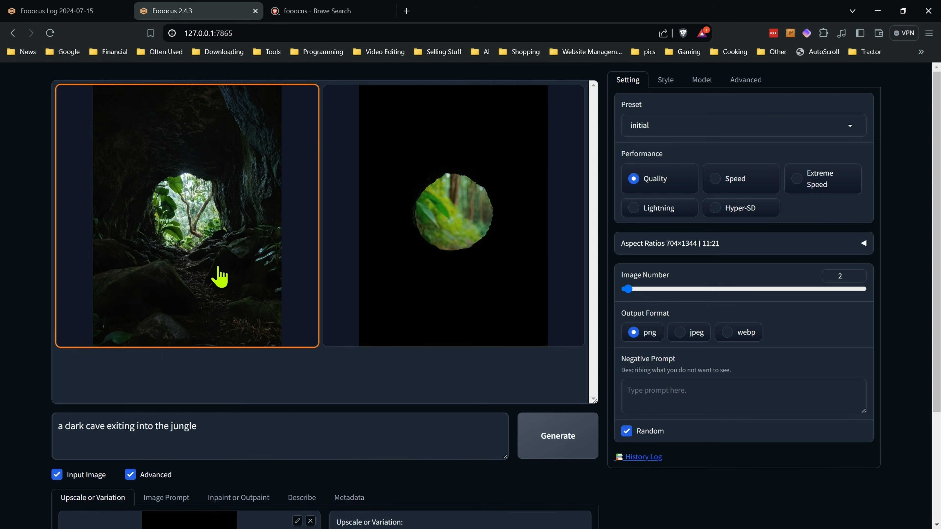
View both generated cave images at full size, one after the other.
{"action": "left_click", "coordinate": [264, 246]}
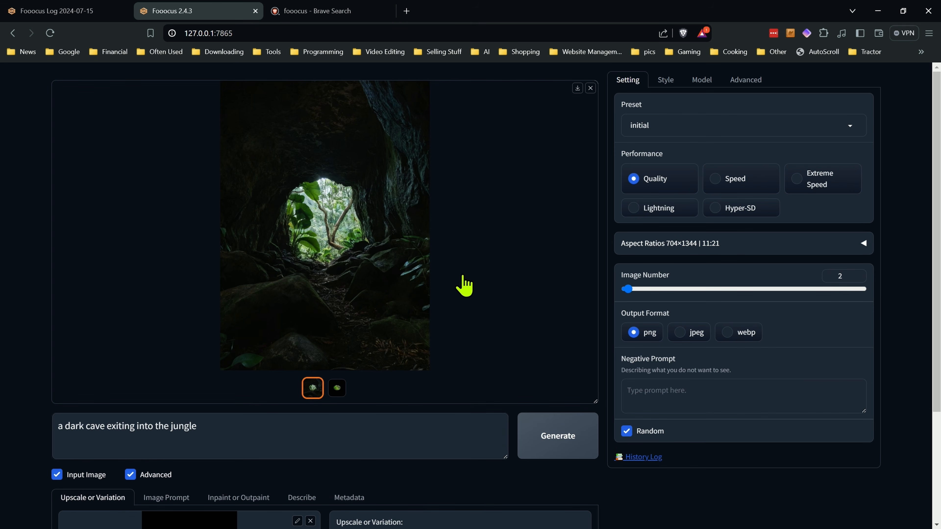
{"action": "left_click", "coordinate": [396, 266]}
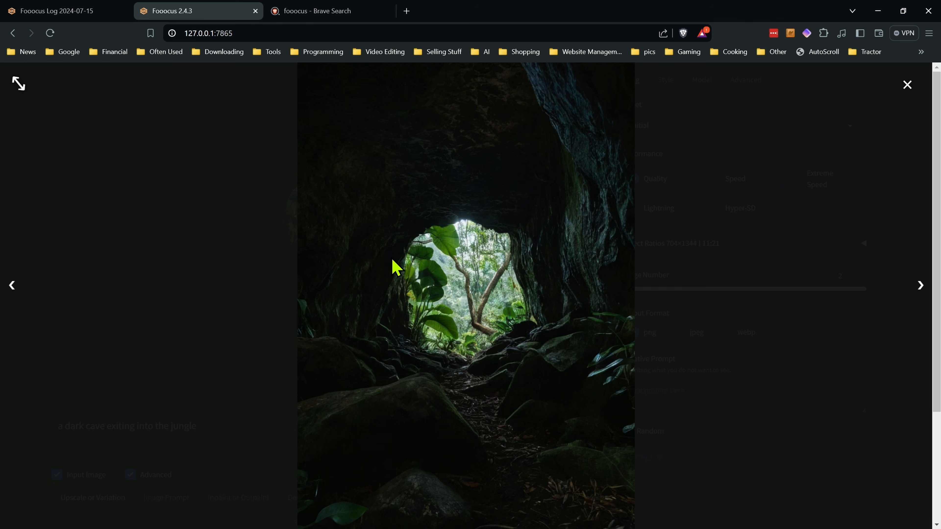
{"action": "left_click", "coordinate": [922, 284]}
{"action": "left_click", "coordinate": [681, 205]}
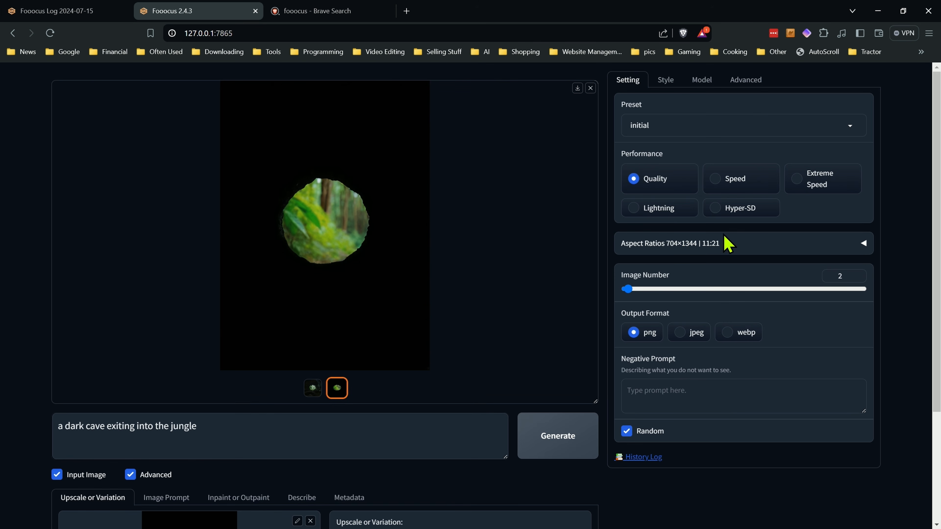
Check the denoising strength override for "Vary" used for the cave images.
{"action": "left_click", "coordinate": [756, 85]}
{"action": "scroll", "coordinate": [747, 260], "scroll_direction": "down", "scroll_amount": 8}
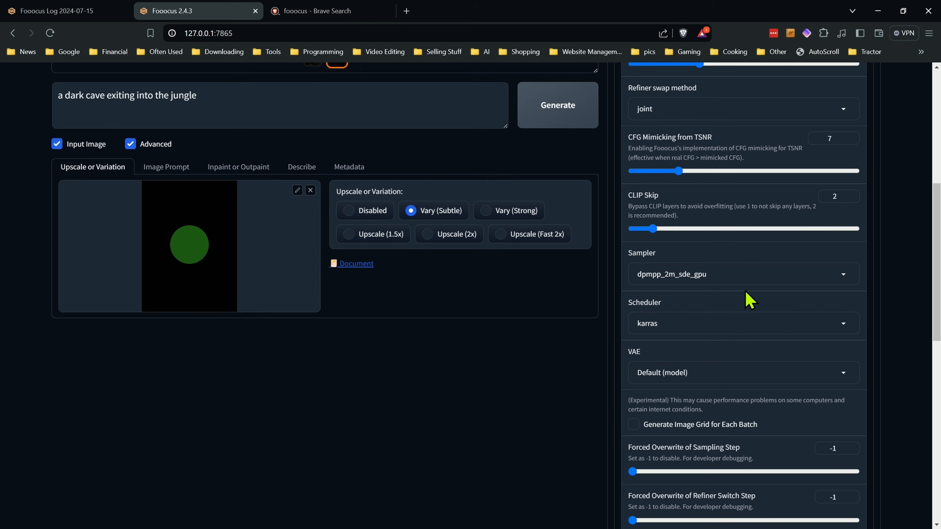
{"action": "scroll", "coordinate": [749, 292], "scroll_direction": "down", "scroll_amount": 7}
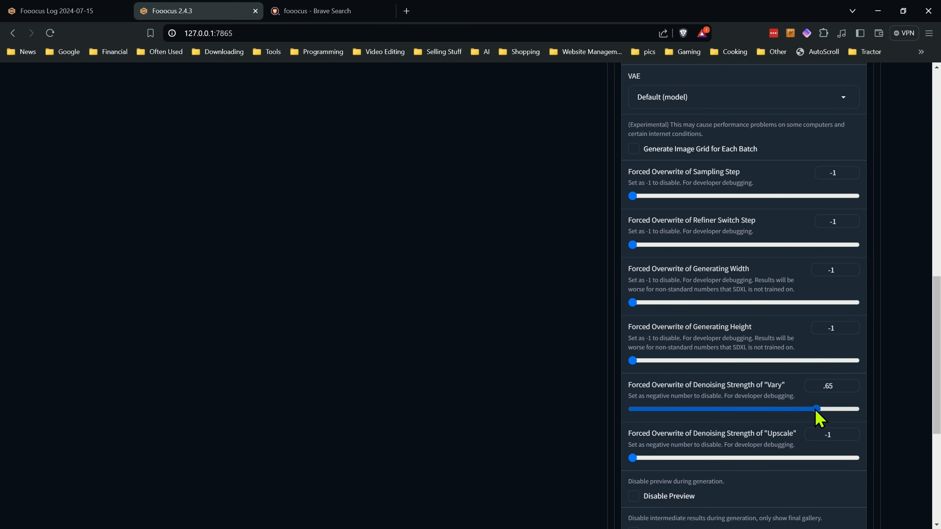
{"action": "scroll", "coordinate": [708, 361], "scroll_direction": "up", "scroll_amount": 10}
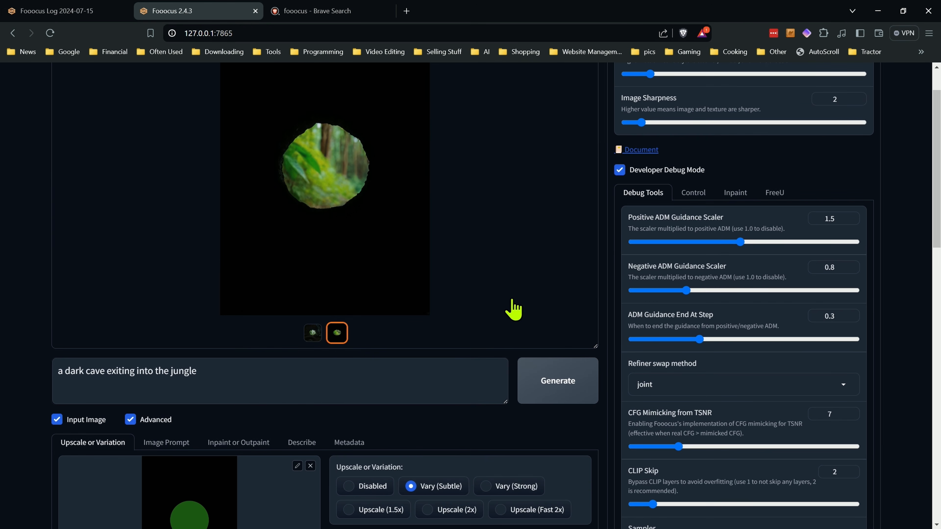
Compare the two cave results by switching between them in the gallery.
{"action": "left_click", "coordinate": [312, 332]}
{"action": "left_click", "coordinate": [337, 333]}
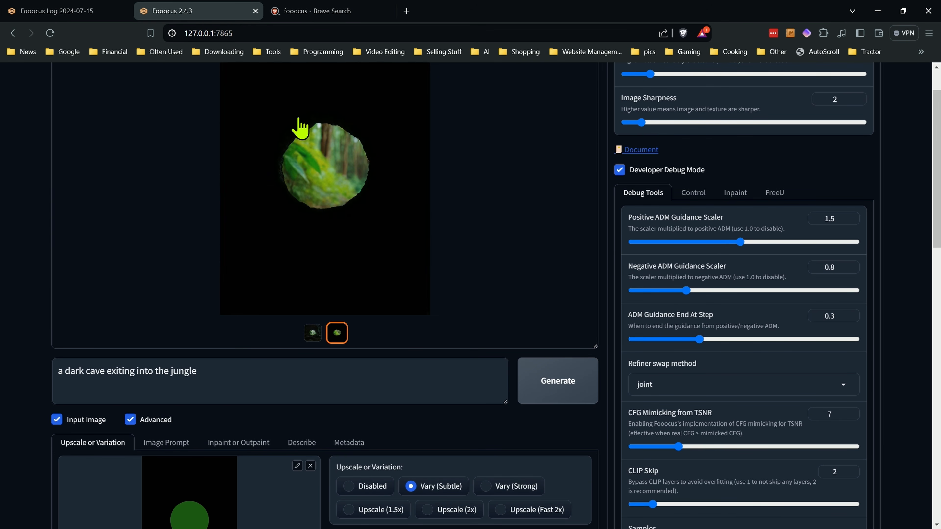
{"action": "scroll", "coordinate": [315, 173], "scroll_direction": "up", "scroll_amount": 2}
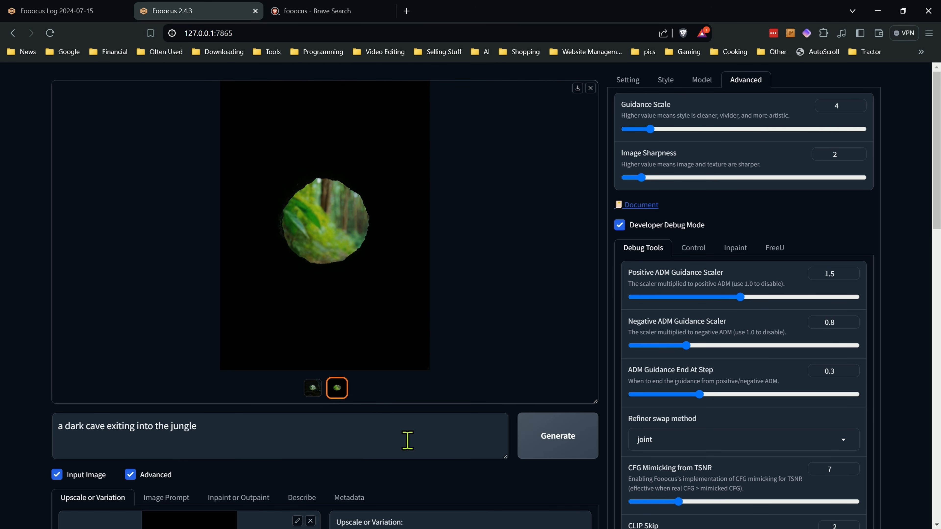
{"action": "left_click", "coordinate": [314, 388]}
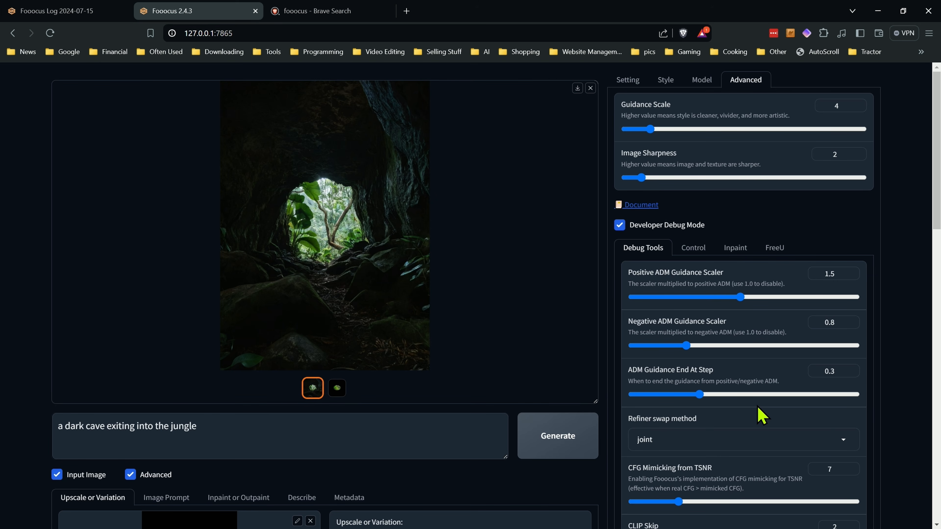
Raise the forced overwrite of denoising strength for "Vary" to .85 and generate the cave images again.
{"action": "scroll", "coordinate": [762, 419], "scroll_direction": "down", "scroll_amount": 5}
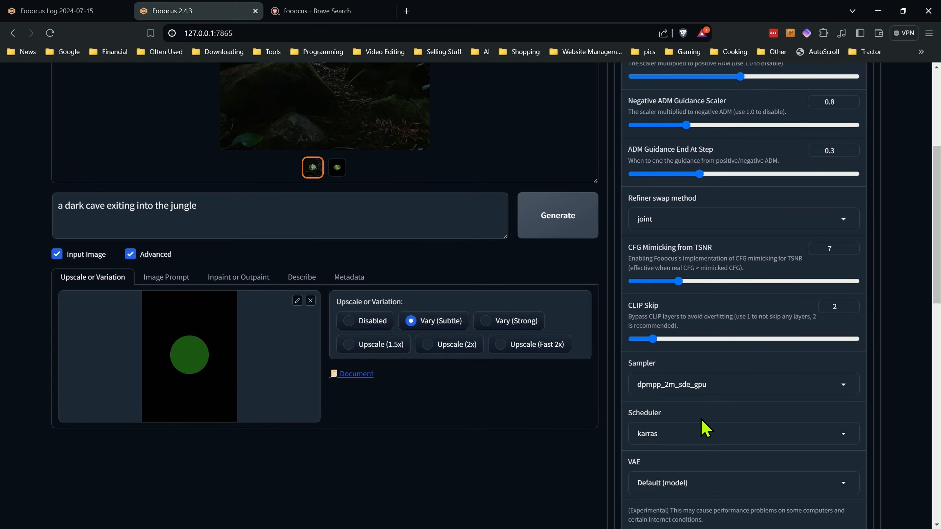
{"action": "scroll", "coordinate": [705, 428], "scroll_direction": "down", "scroll_amount": 5}
{"action": "scroll", "coordinate": [804, 452], "scroll_direction": "down", "scroll_amount": 4}
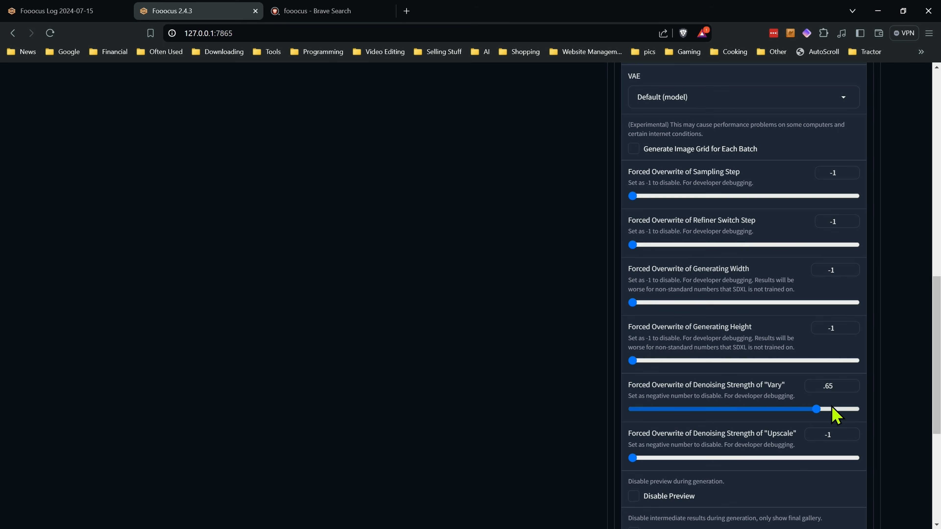
{"action": "double_click", "coordinate": [837, 386]}
{"action": "type", "text": "85"}
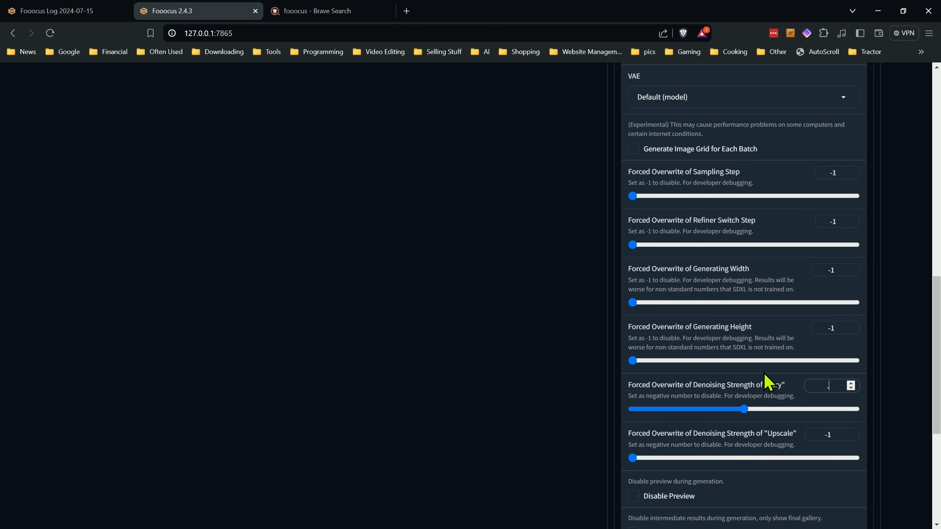
{"action": "key", "text": "ctrl+Return"}
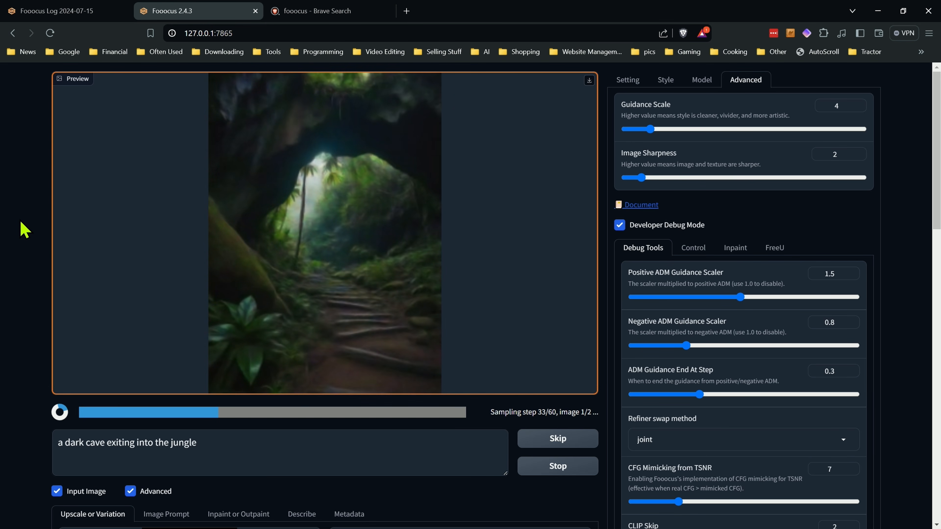
Compare the green circle input with the newly generated cave images, closing the full-size view of the second one.
{"action": "scroll", "coordinate": [34, 282], "scroll_direction": "down", "scroll_amount": 5}
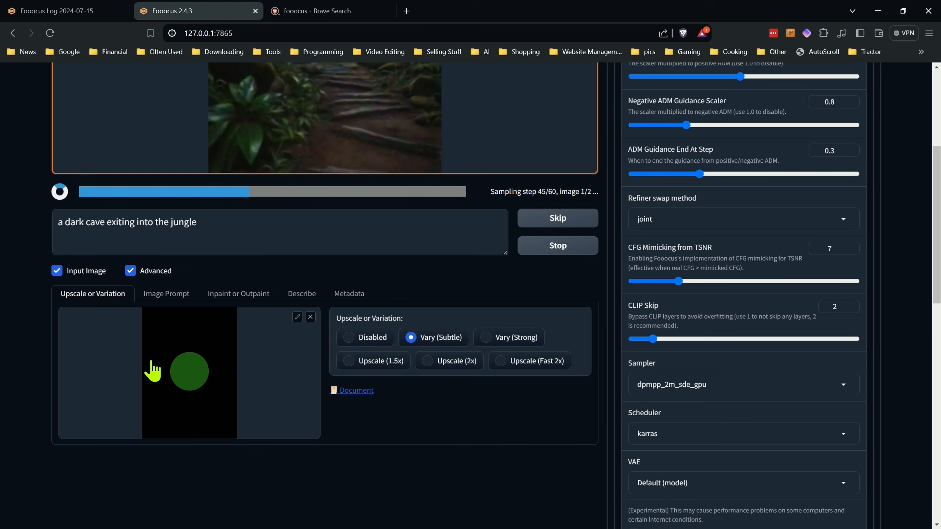
{"action": "scroll", "coordinate": [196, 382], "scroll_direction": "up", "scroll_amount": 5}
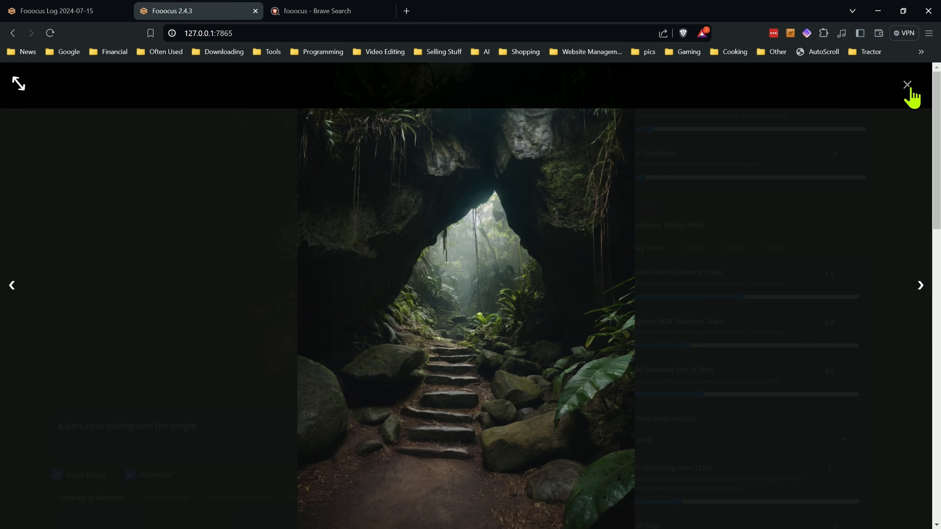
{"action": "left_click", "coordinate": [909, 87]}
{"action": "scroll", "coordinate": [276, 318], "scroll_direction": "down", "scroll_amount": 4}
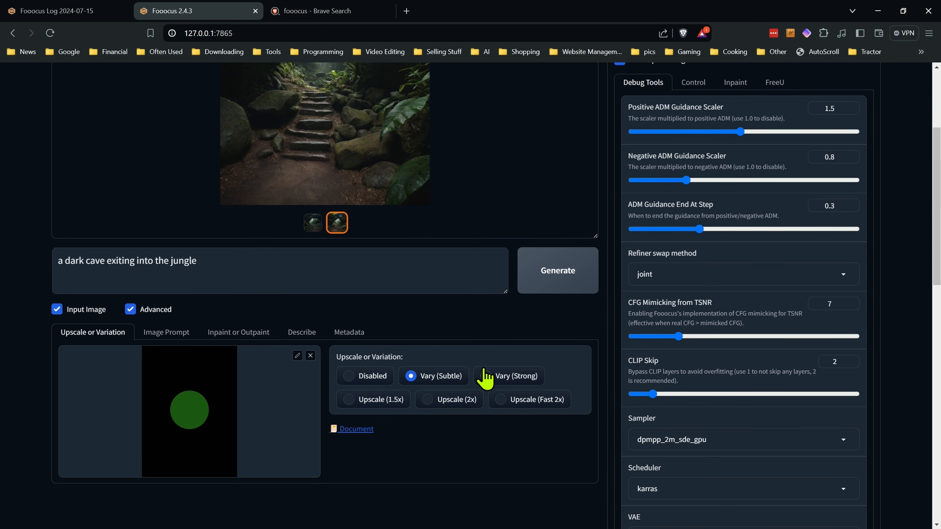
{"action": "scroll", "coordinate": [485, 381], "scroll_direction": "up", "scroll_amount": 4}
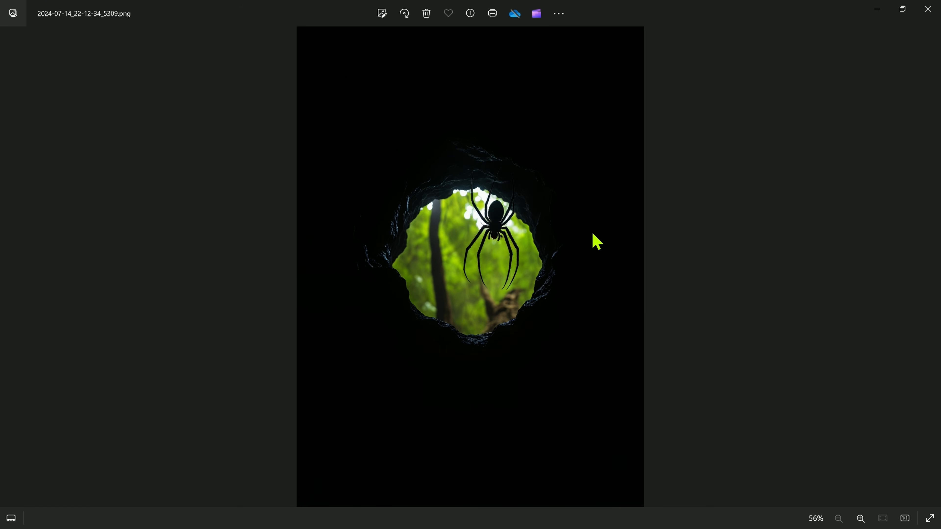
Examine the cave image with the hanging spider, 2024-07-14_22-12-34_5309.png, in the photo viewer.
{"action": "scroll", "coordinate": [565, 259], "scroll_direction": "up", "scroll_amount": 2}
{"action": "scroll", "coordinate": [566, 259], "scroll_direction": "down", "scroll_amount": 2}
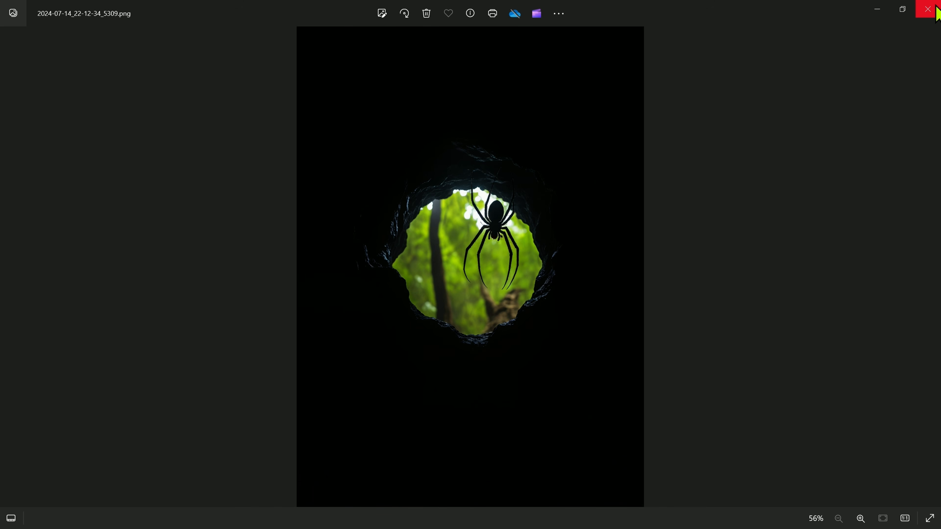
Close the photo viewer, load the light-beam drawing as the variation image and enter the prompt "a man reaching up from the bottom of a dark cave, light shinning down".
{"action": "left_click", "coordinate": [936, 9]}
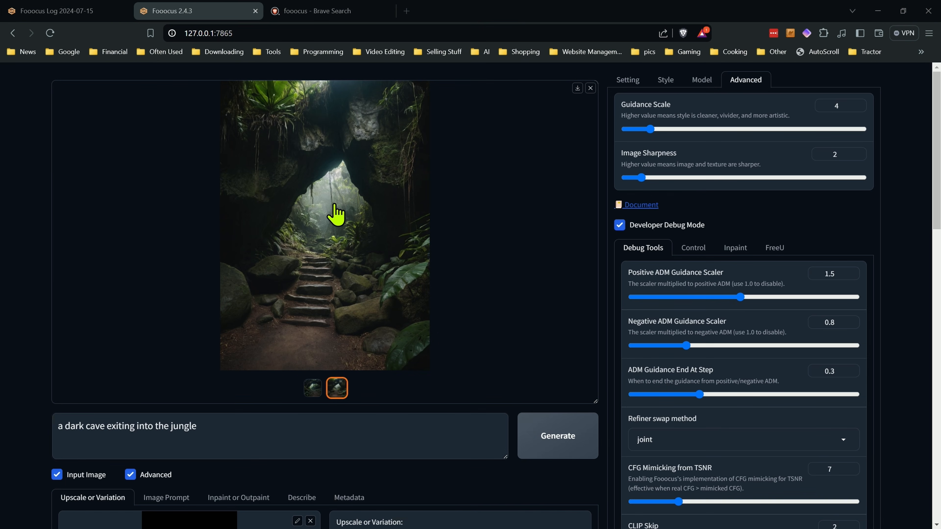
{"action": "scroll", "coordinate": [48, 235], "scroll_direction": "down", "scroll_amount": 5}
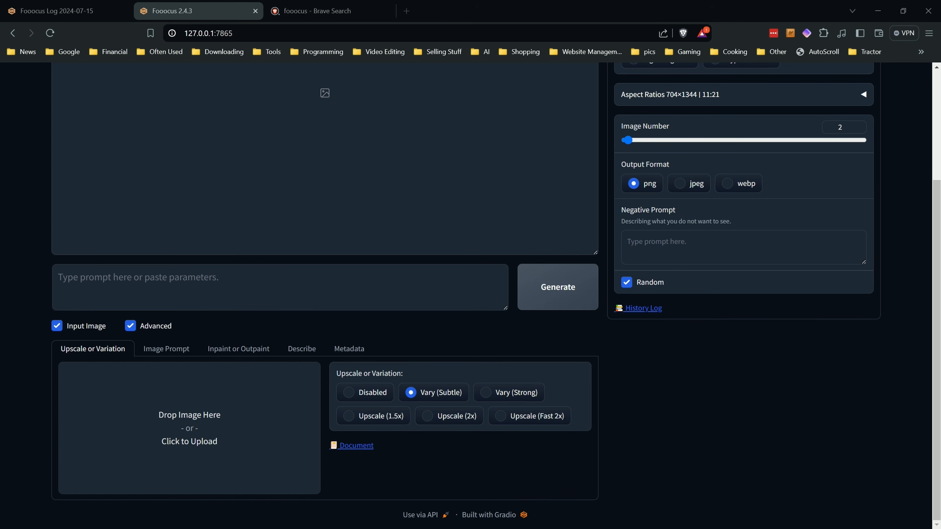
{"action": "key", "text": "alt+Tab"}
{"action": "left_click_drag", "start_coordinate": [2, 415], "coordinate": [210, 460]}
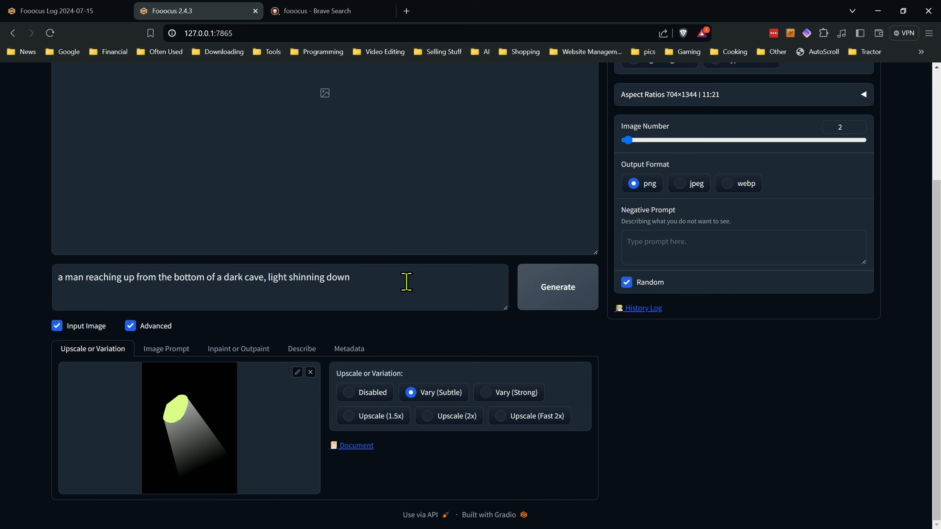
Set the forced overwrite of denoising strength of "Vary" to .6 and generate the images of the man in the cave.
{"action": "scroll", "coordinate": [710, 311], "scroll_direction": "up", "scroll_amount": 4}
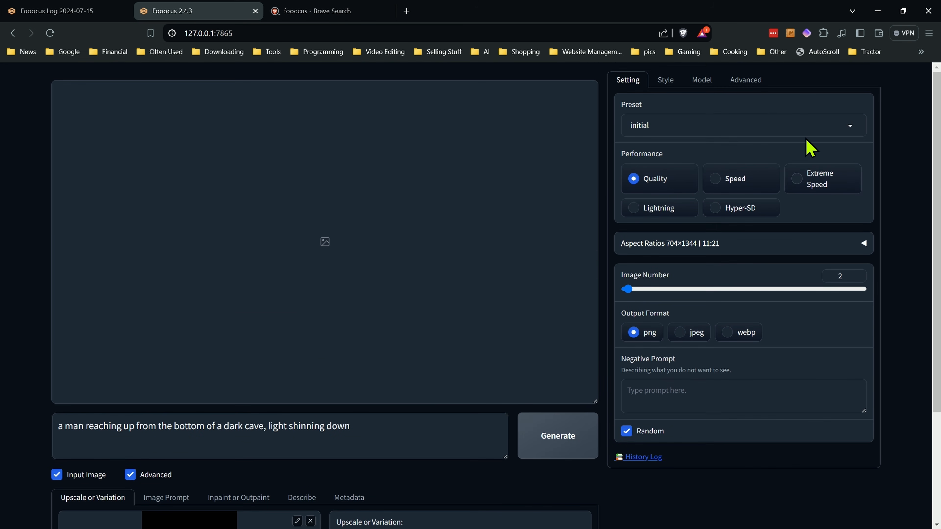
{"action": "left_click", "coordinate": [745, 86]}
{"action": "scroll", "coordinate": [788, 304], "scroll_direction": "down", "scroll_amount": 13}
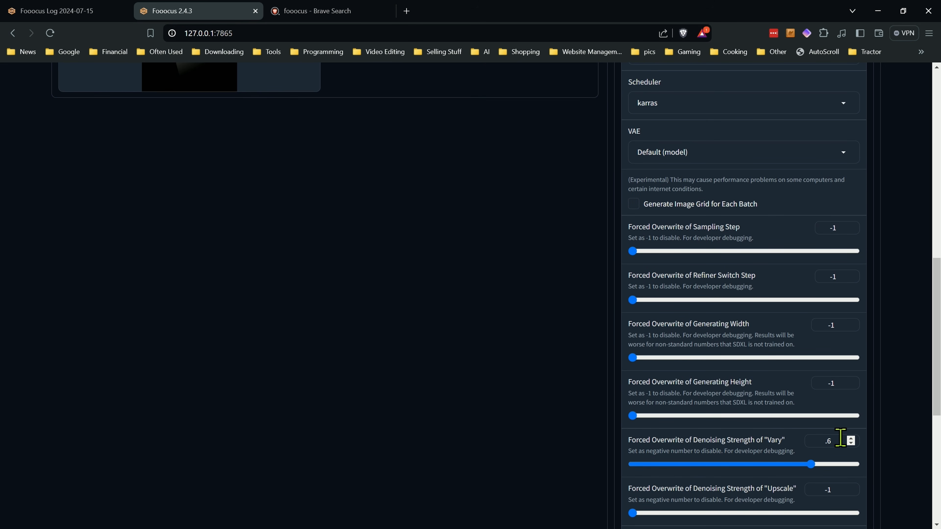
{"action": "scroll", "coordinate": [584, 380], "scroll_direction": "up", "scroll_amount": 10}
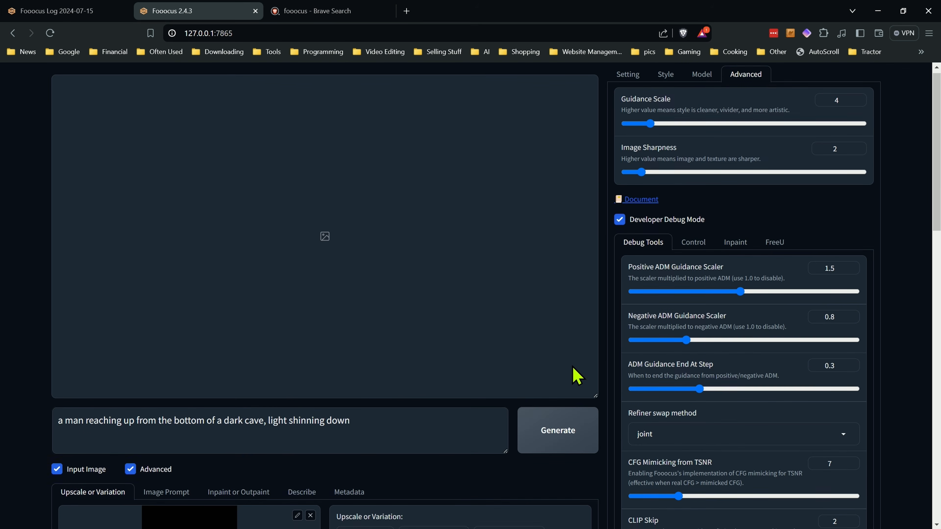
{"action": "scroll", "coordinate": [310, 393], "scroll_direction": "down", "scroll_amount": 3}
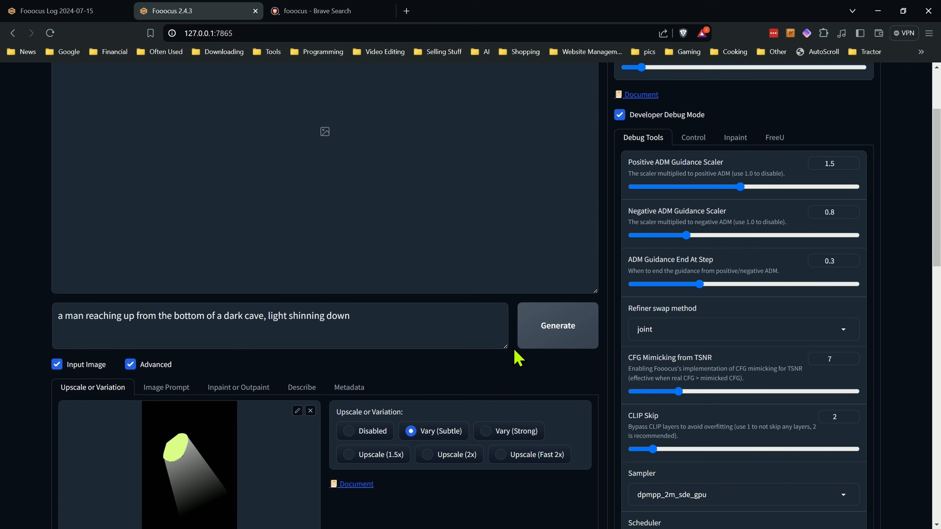
{"action": "scroll", "coordinate": [567, 389], "scroll_direction": "up", "scroll_amount": 3}
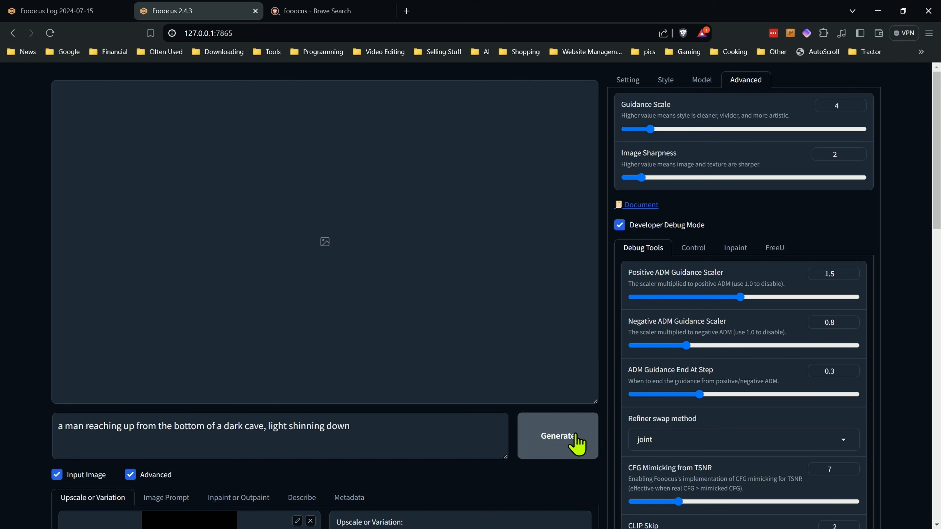
{"action": "left_click", "coordinate": [563, 448]}
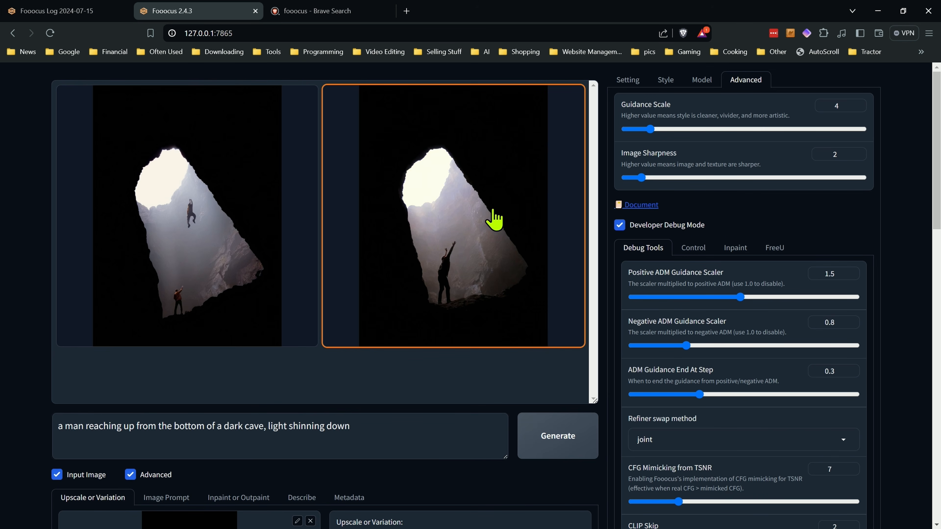
View both generated images of the man in the cave at full size, one after the other.
{"action": "left_click", "coordinate": [216, 231]}
{"action": "left_click", "coordinate": [414, 284]}
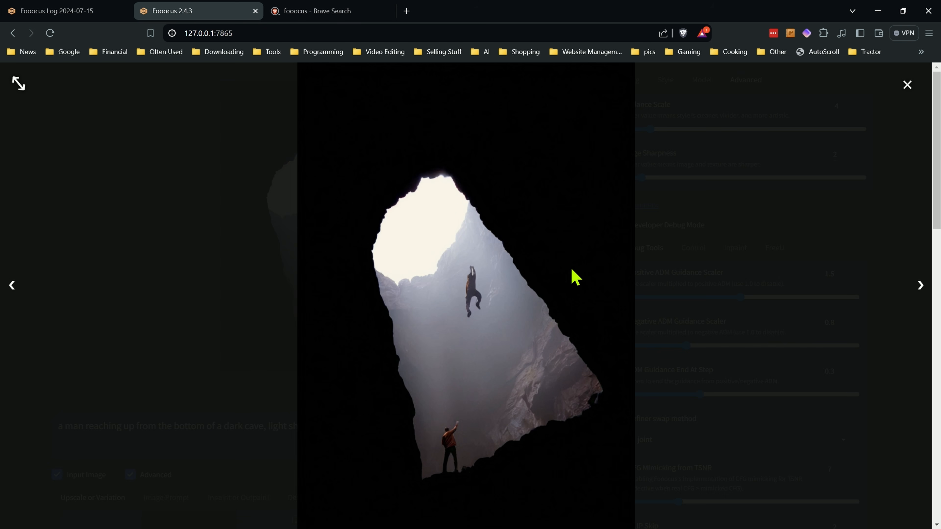
{"action": "left_click", "coordinate": [920, 285]}
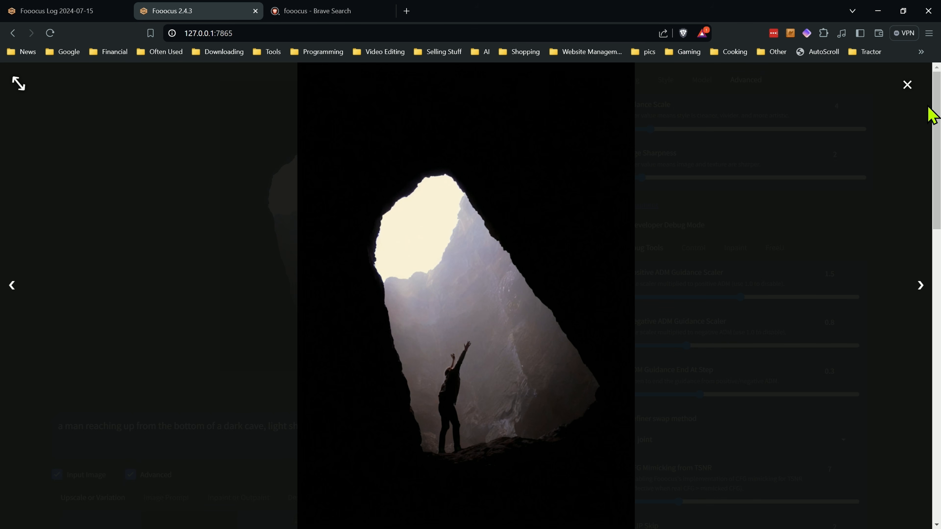
{"action": "left_click", "coordinate": [907, 84]}
Compare the light-beam input drawing and its prompt with the generated image of the man reaching up.
{"action": "scroll", "coordinate": [416, 298], "scroll_direction": "down", "scroll_amount": 3}
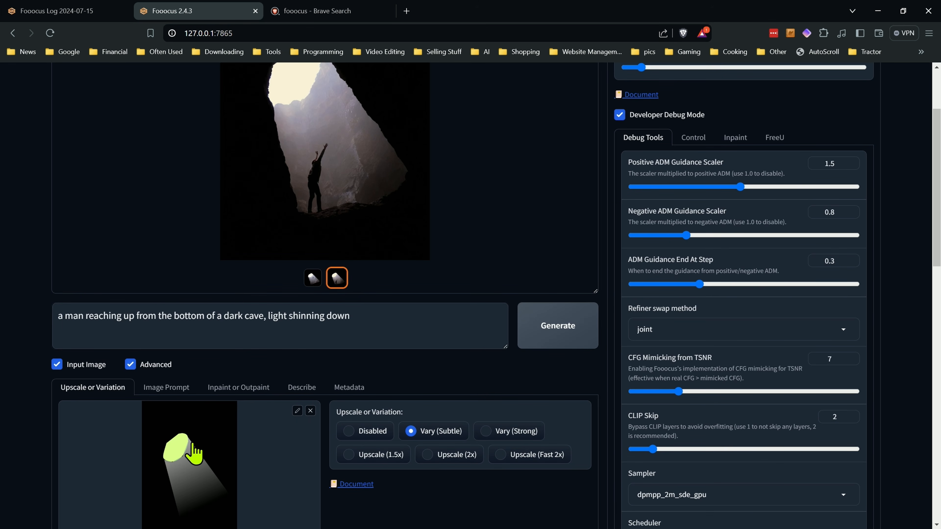
{"action": "scroll", "coordinate": [745, 351], "scroll_direction": "down", "scroll_amount": 5}
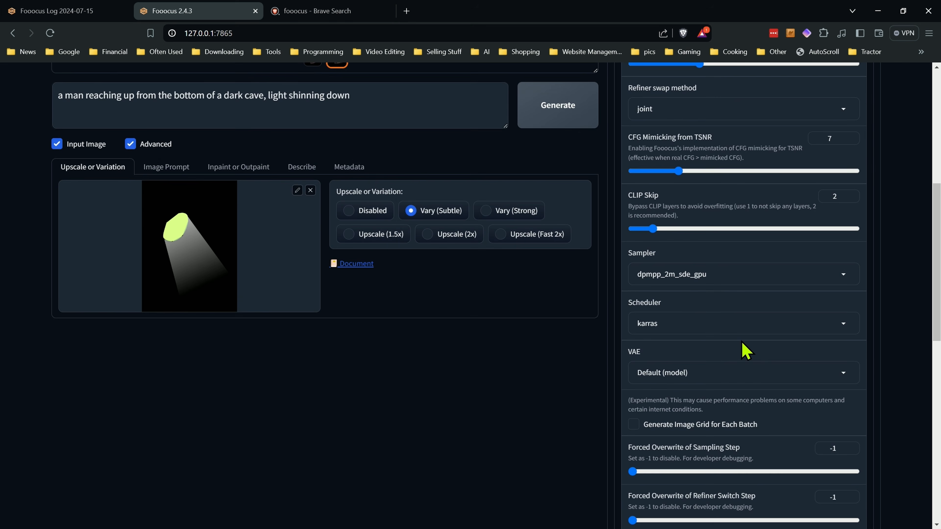
{"action": "scroll", "coordinate": [744, 350], "scroll_direction": "up", "scroll_amount": 8}
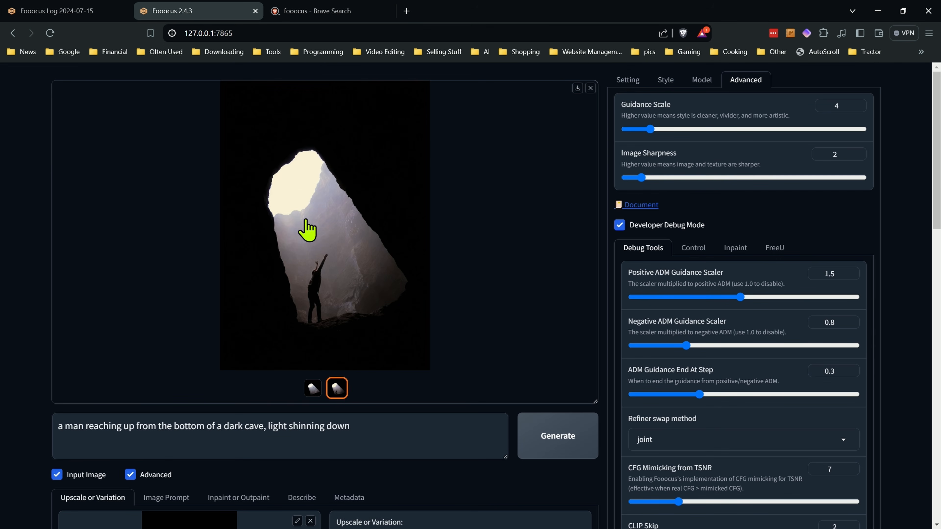
{"action": "left_click", "coordinate": [356, 426]}
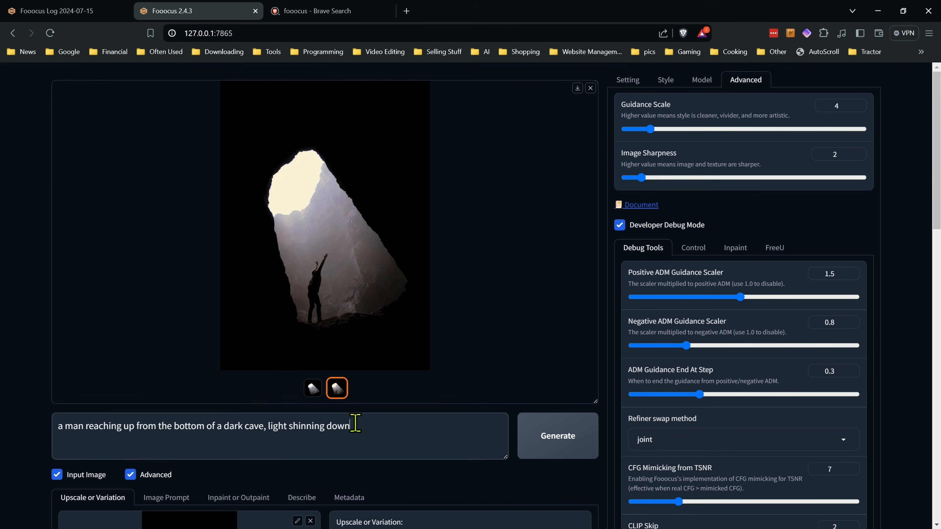
{"action": "scroll", "coordinate": [186, 363], "scroll_direction": "down", "scroll_amount": 4}
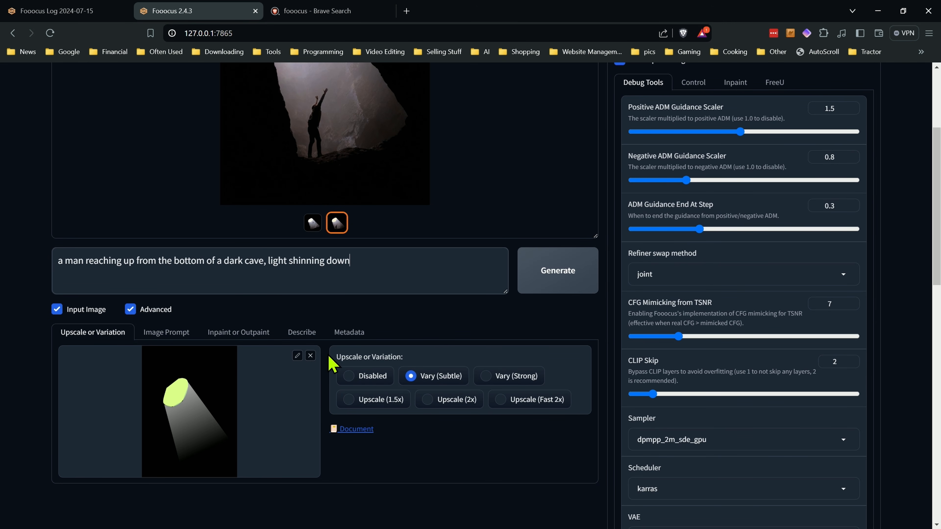
{"action": "scroll", "coordinate": [370, 326], "scroll_direction": "up", "scroll_amount": 4}
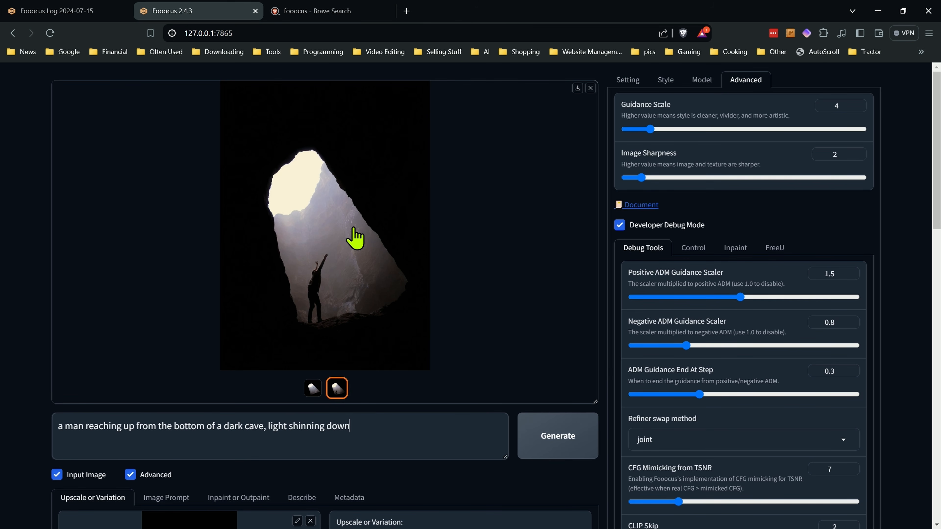
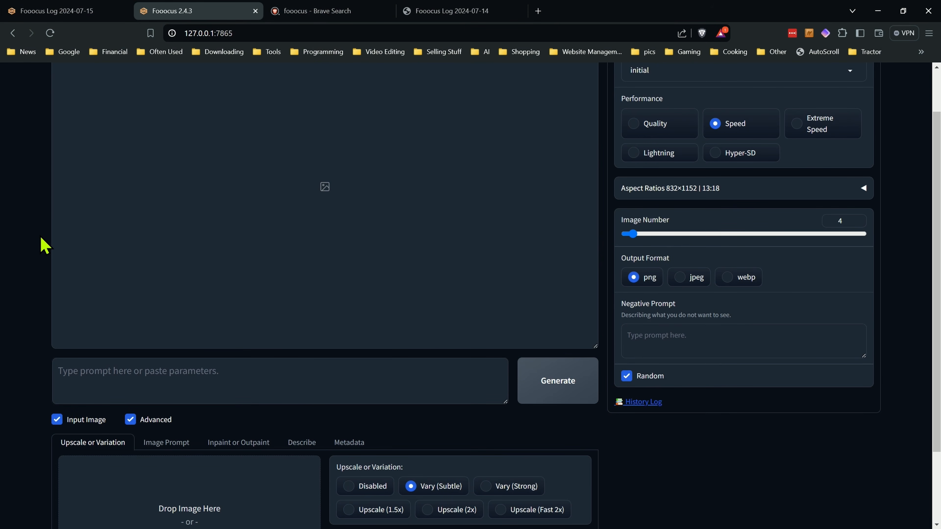
Set up the woman's portrait as a PyraCanny image prompt with Stop At 0.699 and Weight 1, and load the yellow shape as the variation image.
{"action": "scroll", "coordinate": [44, 244], "scroll_direction": "down", "scroll_amount": 3}
{"action": "left_click", "coordinate": [166, 349]}
{"action": "scroll", "coordinate": [164, 362], "scroll_direction": "down", "scroll_amount": 6}
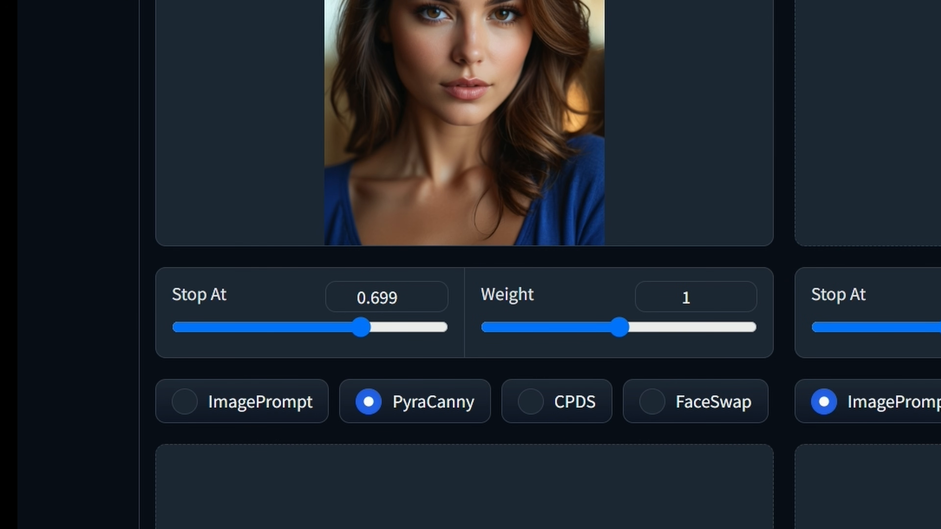
{"action": "left_click", "coordinate": [107, 153]}
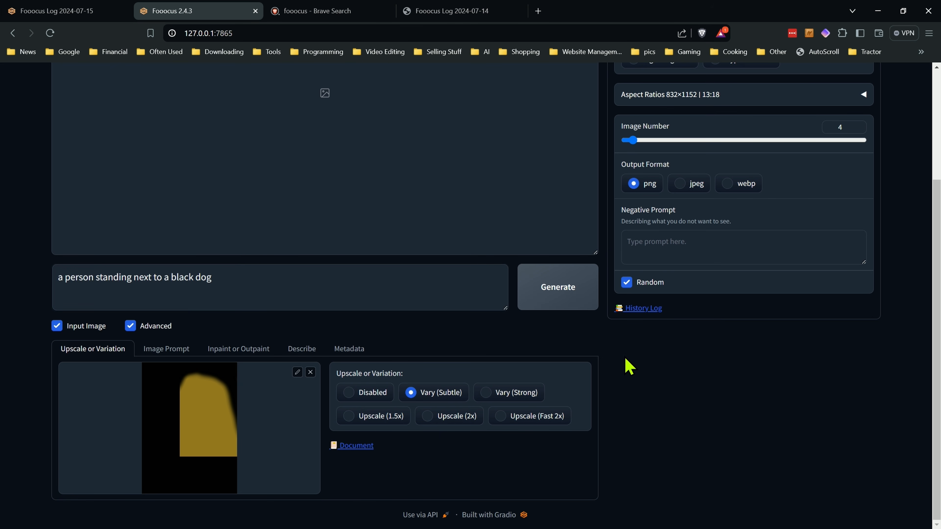
Set the forced overwrite of denoising strength of "Vary" to .80 in the developer debug settings.
{"action": "scroll", "coordinate": [640, 377], "scroll_direction": "up", "scroll_amount": 4}
{"action": "left_click", "coordinate": [748, 81]}
{"action": "scroll", "coordinate": [752, 284], "scroll_direction": "down", "scroll_amount": 14}
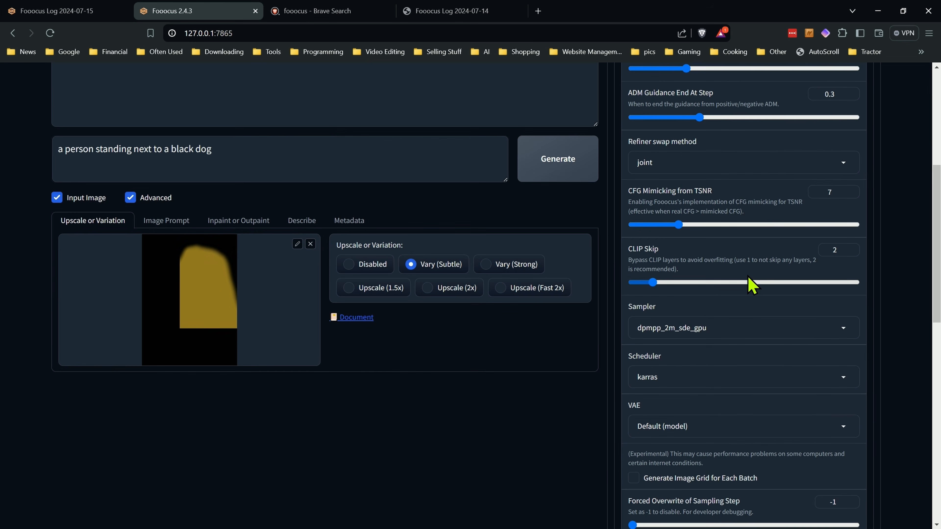
{"action": "scroll", "coordinate": [748, 282], "scroll_direction": "down", "scroll_amount": 5}
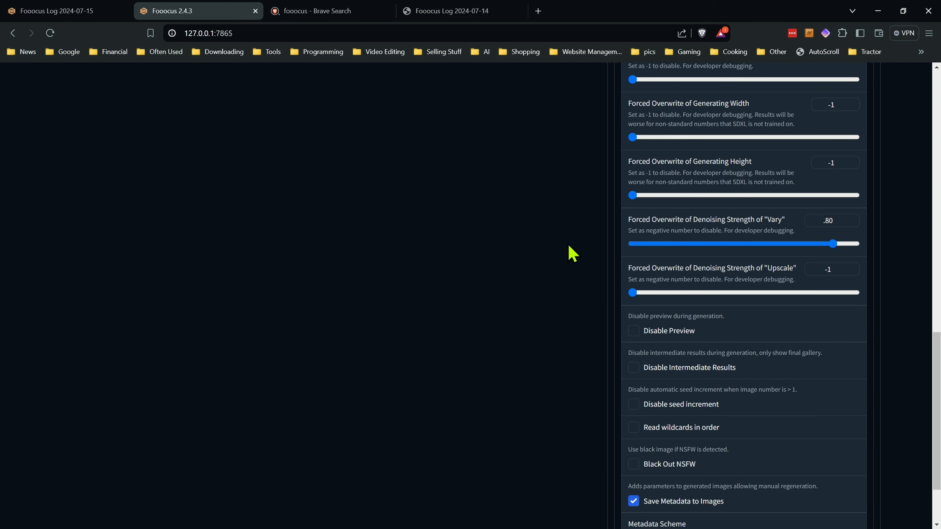
{"action": "scroll", "coordinate": [573, 255], "scroll_direction": "up", "scroll_amount": 15}
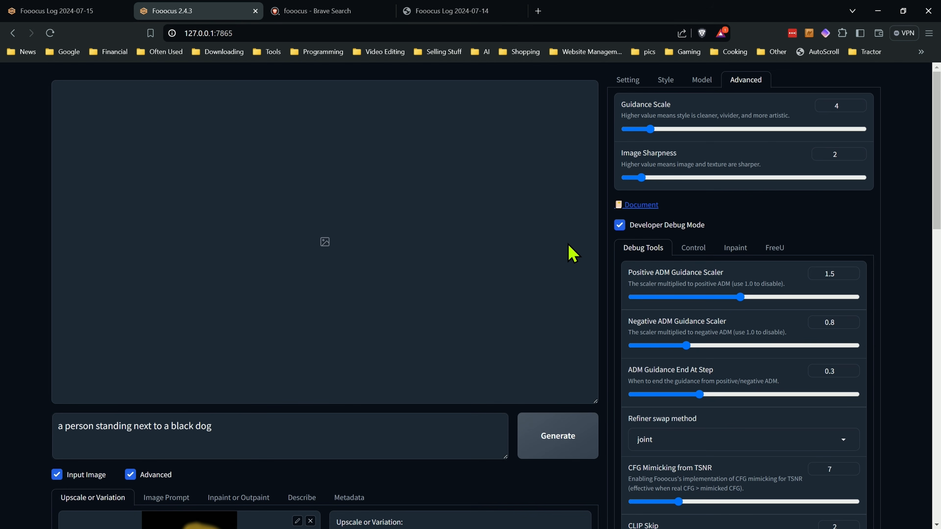
Replace the prompt with "a gorgeous woman in the shadows, casual, volumetric lighting".
{"action": "scroll", "coordinate": [304, 322], "scroll_direction": "down", "scroll_amount": 3}
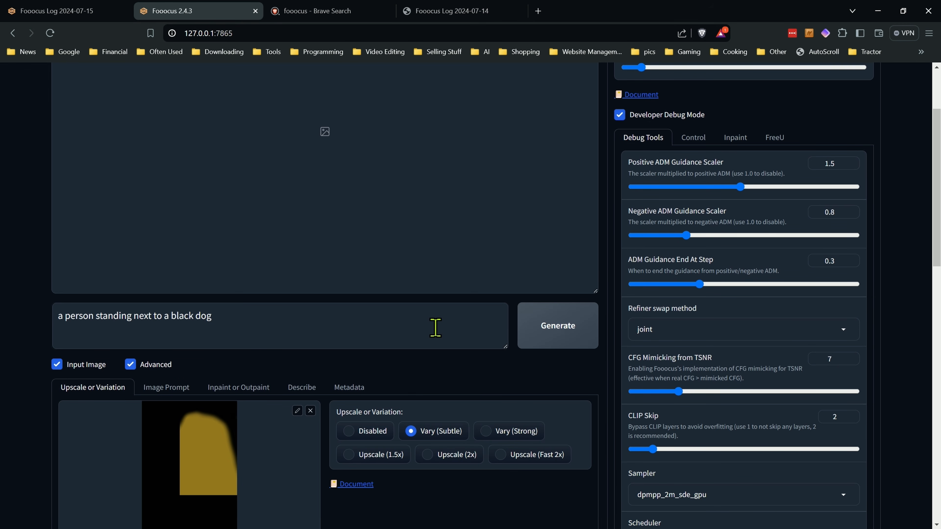
{"action": "left_click_drag", "start_coordinate": [316, 326], "coordinate": [33, 338]}
{"action": "right_click", "coordinate": [167, 315]}
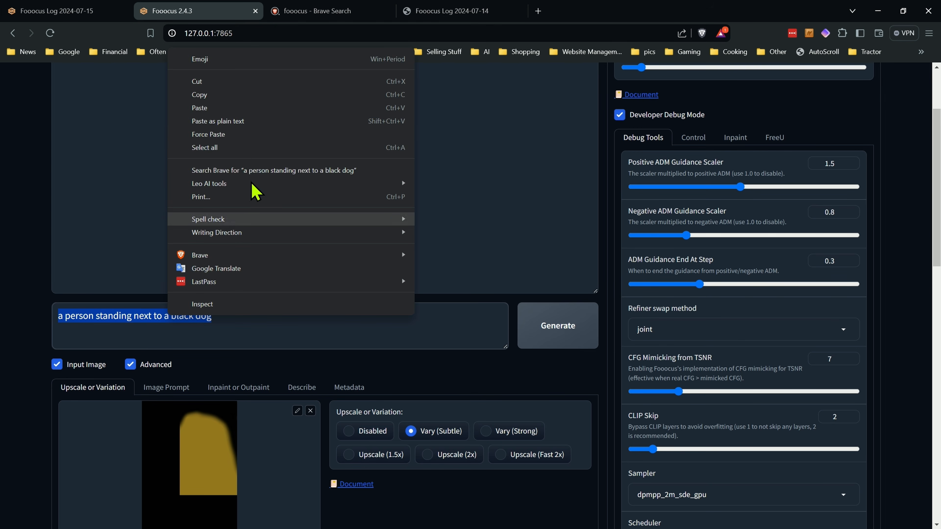
{"action": "left_click", "coordinate": [242, 126]}
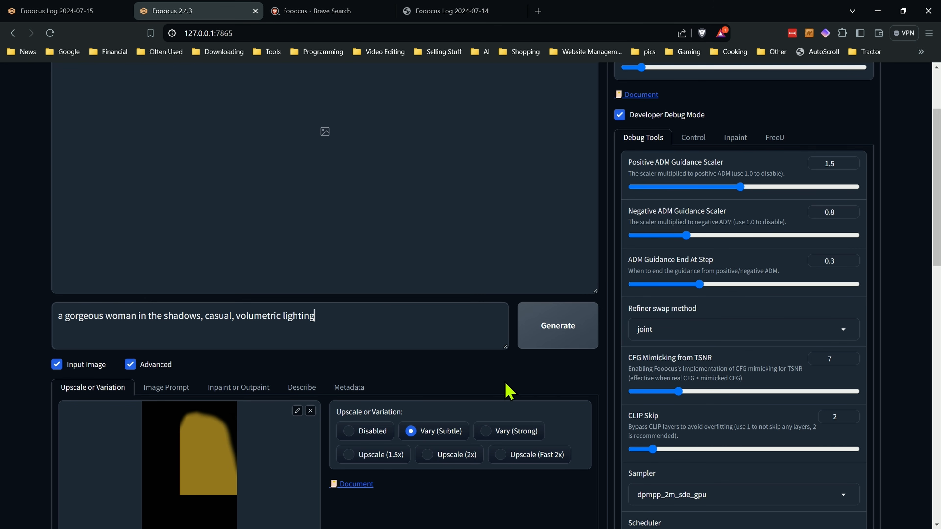
Choose zavychromaxl_v80.safetensors as the base model and generate the portraits.
{"action": "scroll", "coordinate": [515, 391], "scroll_direction": "up", "scroll_amount": 1}
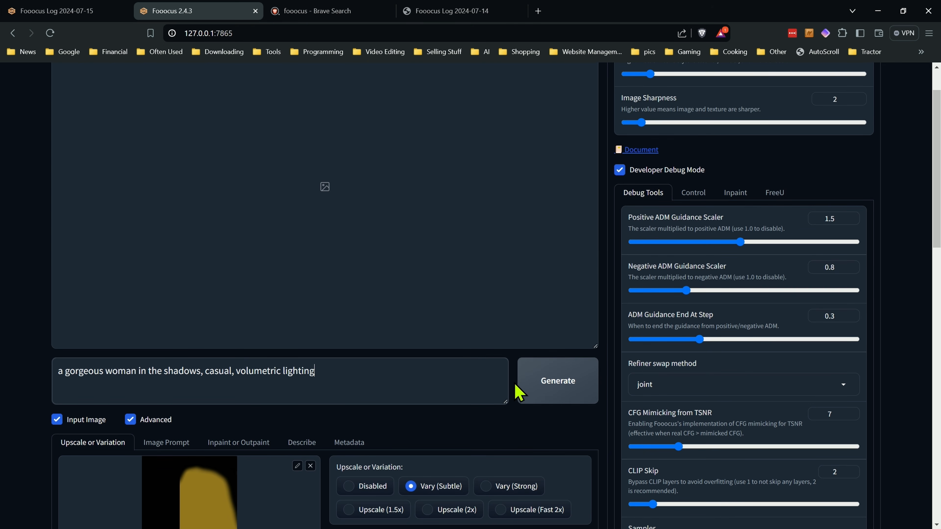
{"action": "scroll", "coordinate": [680, 291], "scroll_direction": "up", "scroll_amount": 1}
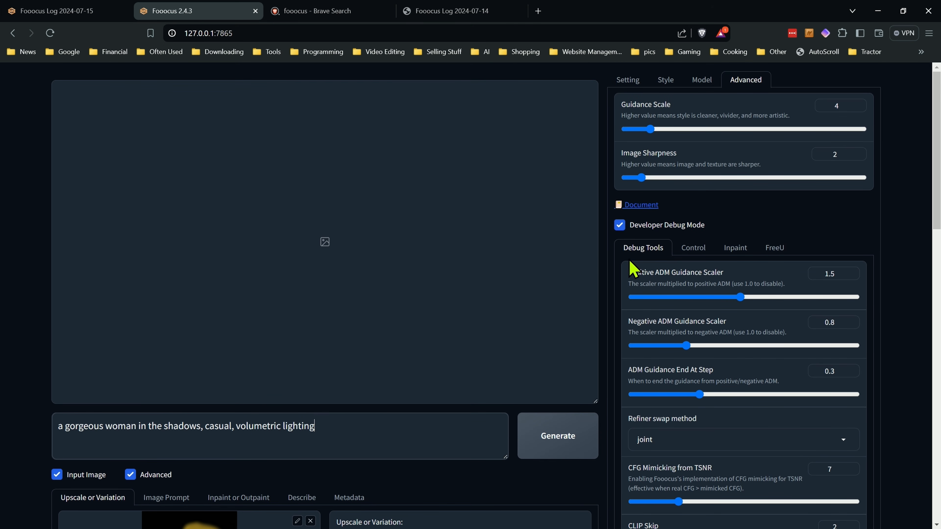
{"action": "left_click", "coordinate": [628, 82]}
{"action": "left_click", "coordinate": [703, 81]}
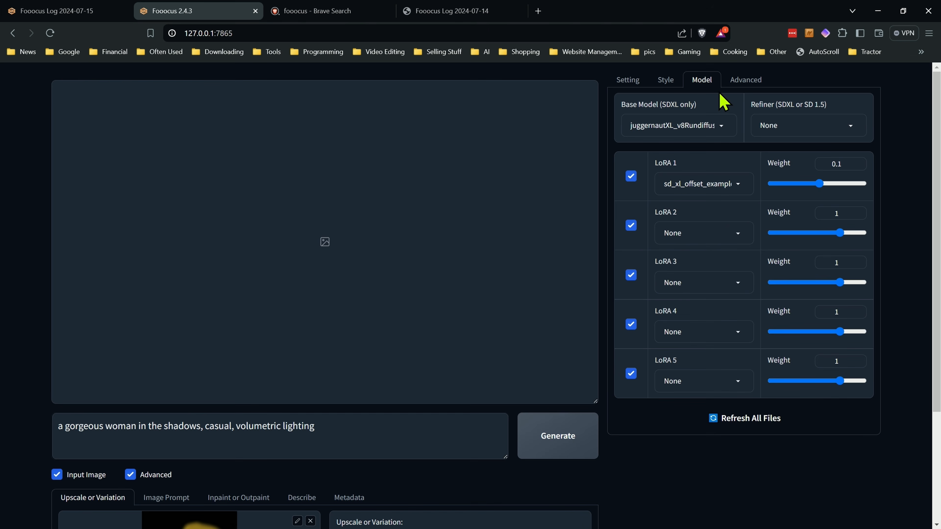
{"action": "left_click", "coordinate": [719, 125]}
{"action": "scroll", "coordinate": [743, 412], "scroll_direction": "down", "scroll_amount": 2}
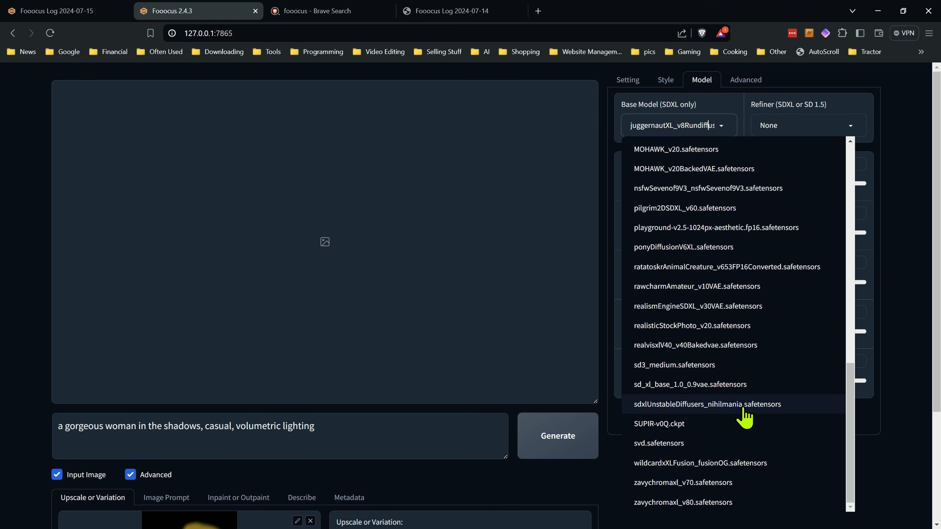
{"action": "left_click", "coordinate": [717, 503]}
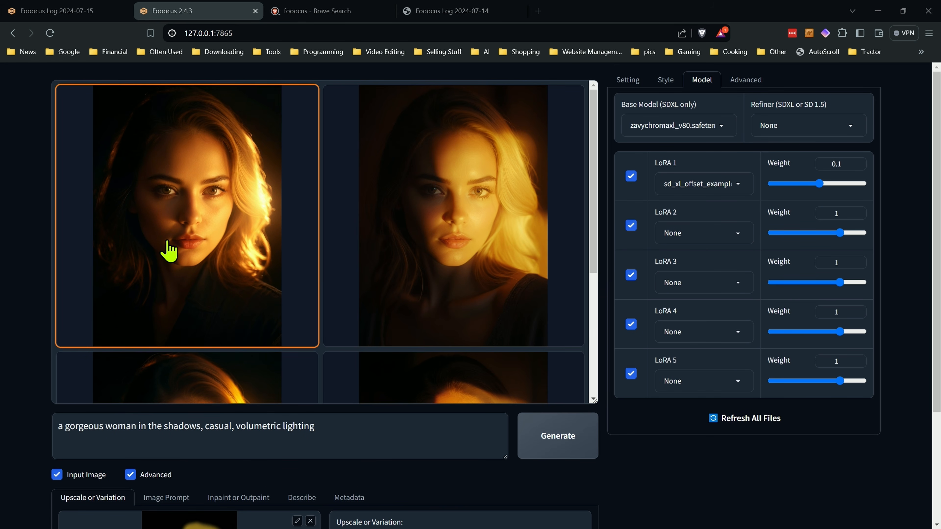
View the generated portraits of the woman at full size, going through them in turn.
{"action": "left_click", "coordinate": [194, 234]}
{"action": "left_click", "coordinate": [365, 266]}
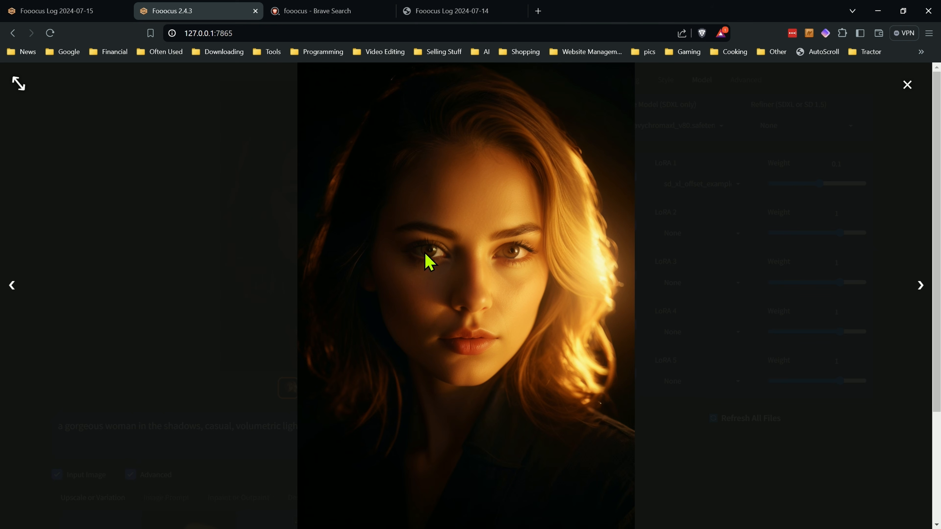
{"action": "left_click", "coordinate": [919, 289]}
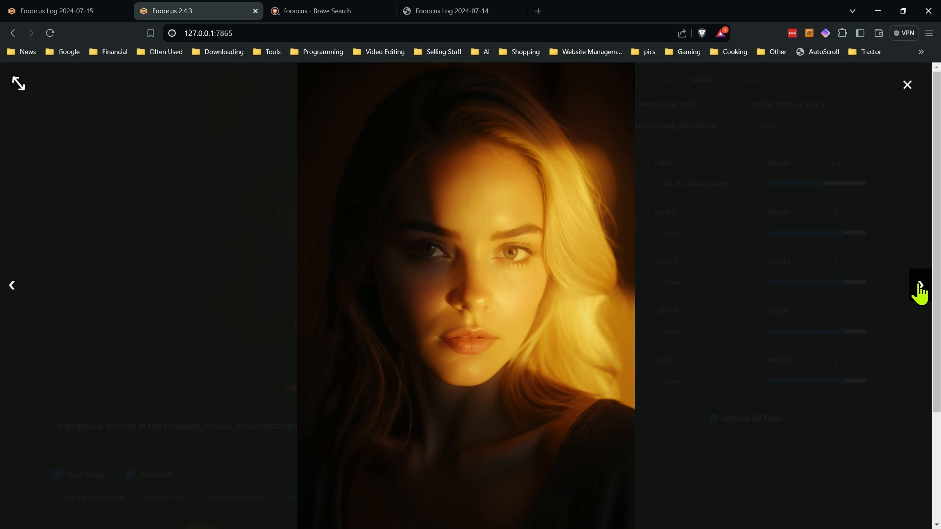
{"action": "left_click", "coordinate": [919, 289]}
{"action": "left_click", "coordinate": [919, 289]}
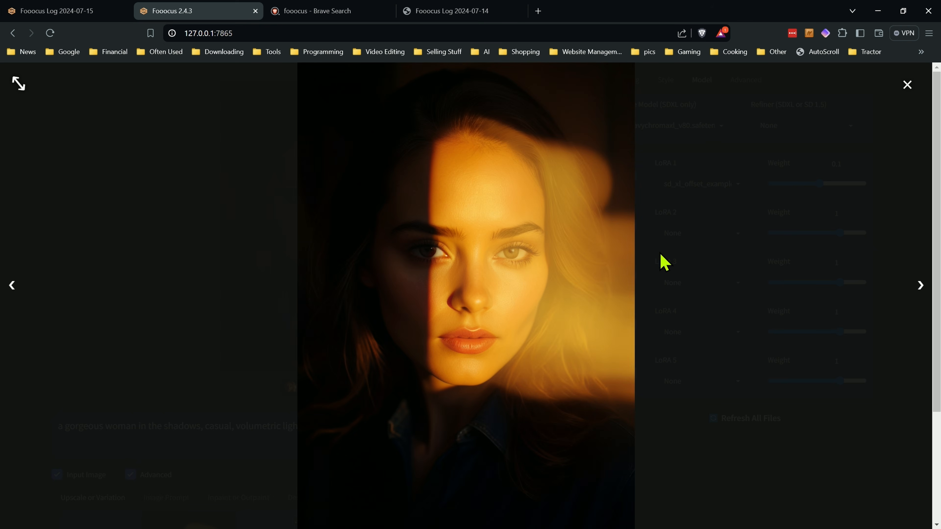
{"action": "left_click", "coordinate": [920, 291]}
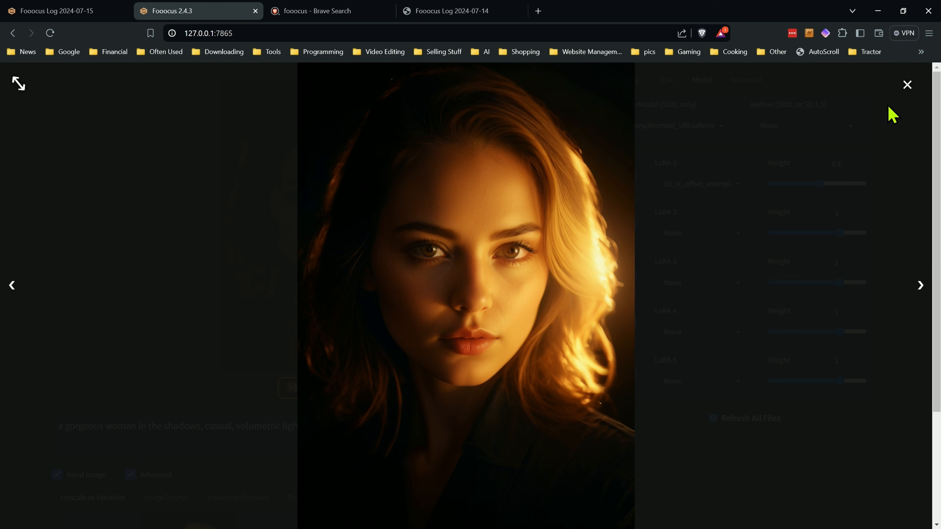
Finish viewing the full-size portraits and check the yellow shape used as the variation source.
{"action": "left_click", "coordinate": [920, 285]}
{"action": "left_click", "coordinate": [907, 85]}
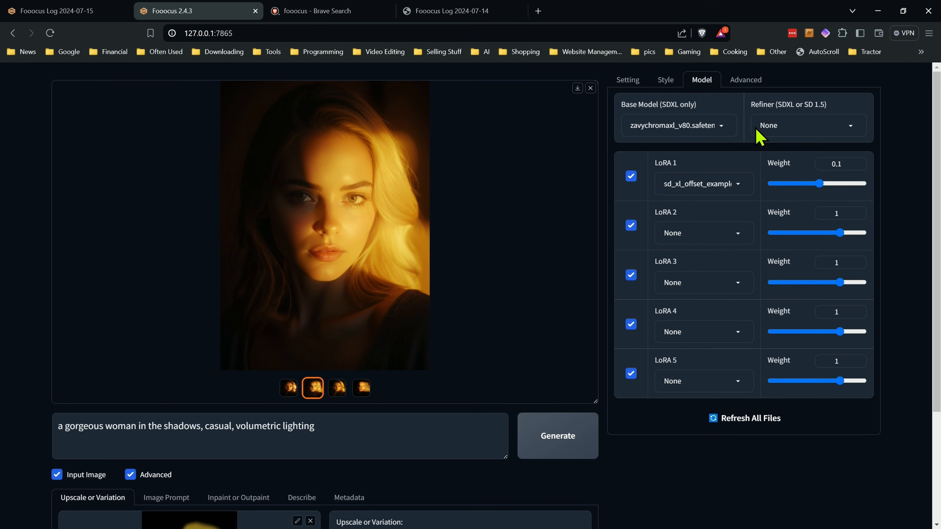
{"action": "scroll", "coordinate": [196, 415], "scroll_direction": "down", "scroll_amount": 4}
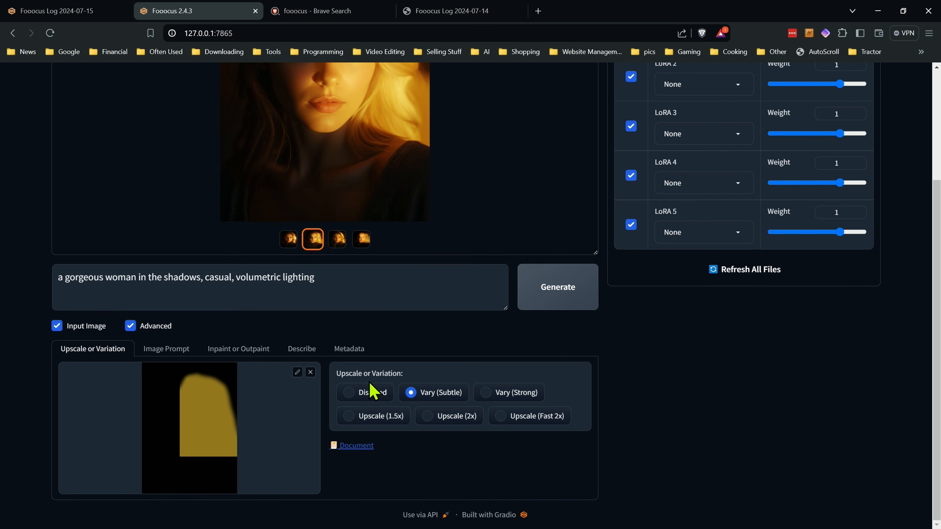
{"action": "scroll", "coordinate": [674, 358], "scroll_direction": "up", "scroll_amount": 4}
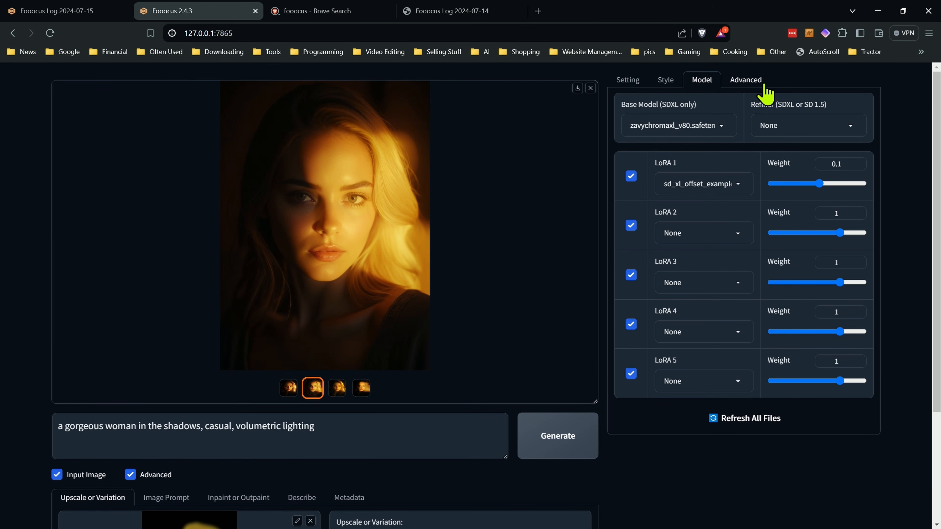
Choose CHINOOK_v100VaeBaked.safetensors as the base model, disable LoRA 1 and generate the portraits.
{"action": "left_click", "coordinate": [745, 79]}
{"action": "left_click", "coordinate": [702, 79]}
{"action": "left_click", "coordinate": [678, 126]}
{"action": "scroll", "coordinate": [692, 275], "scroll_direction": "up", "scroll_amount": 3}
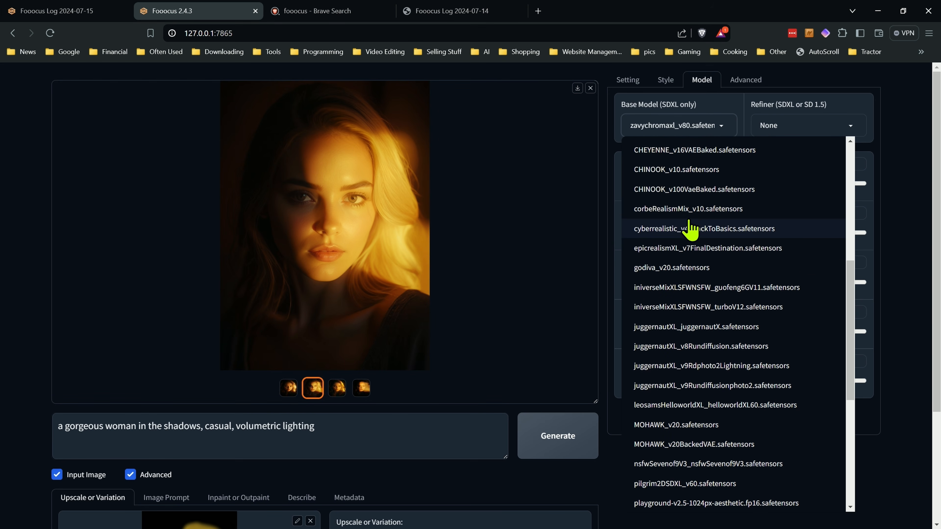
{"action": "left_click", "coordinate": [694, 190]}
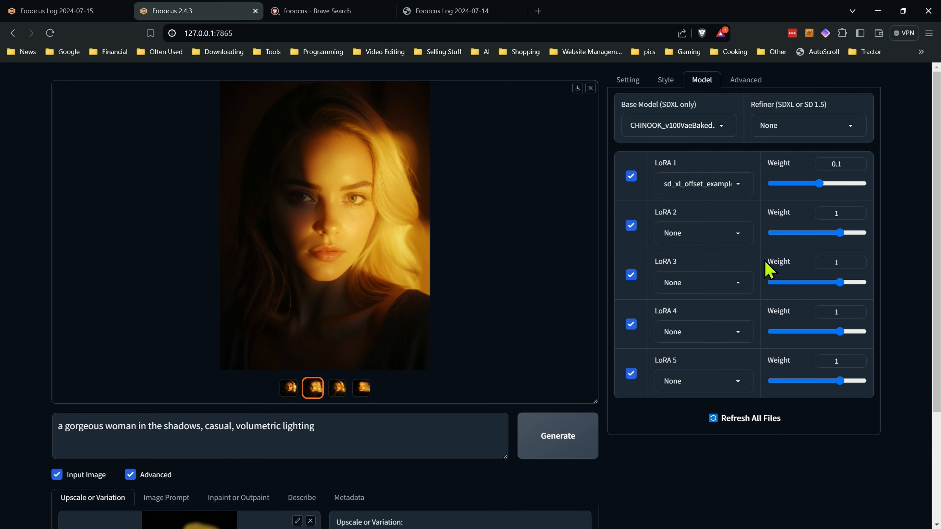
{"action": "left_click", "coordinate": [631, 176]}
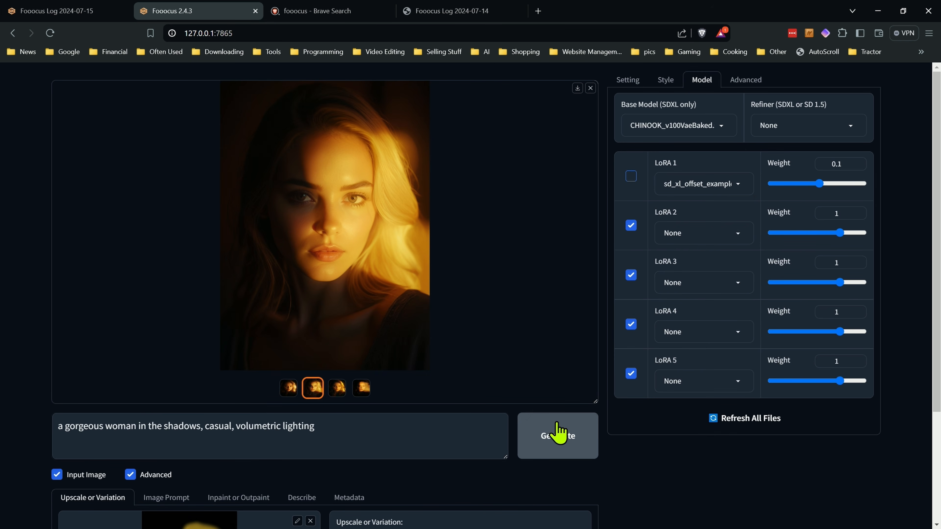
{"action": "left_click", "coordinate": [556, 434]}
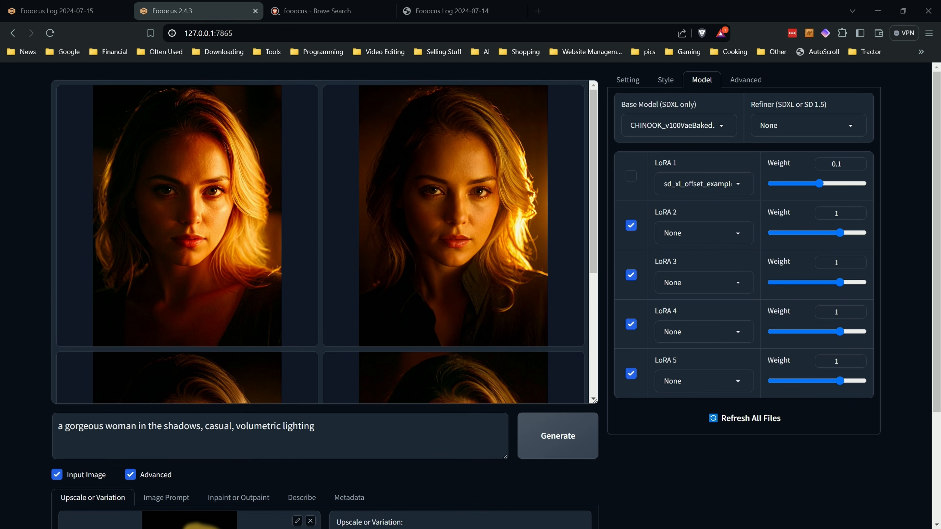
View the newly generated portraits in turn, including at full size, and compare their lighting with the source shape.
{"action": "left_click", "coordinate": [244, 261]}
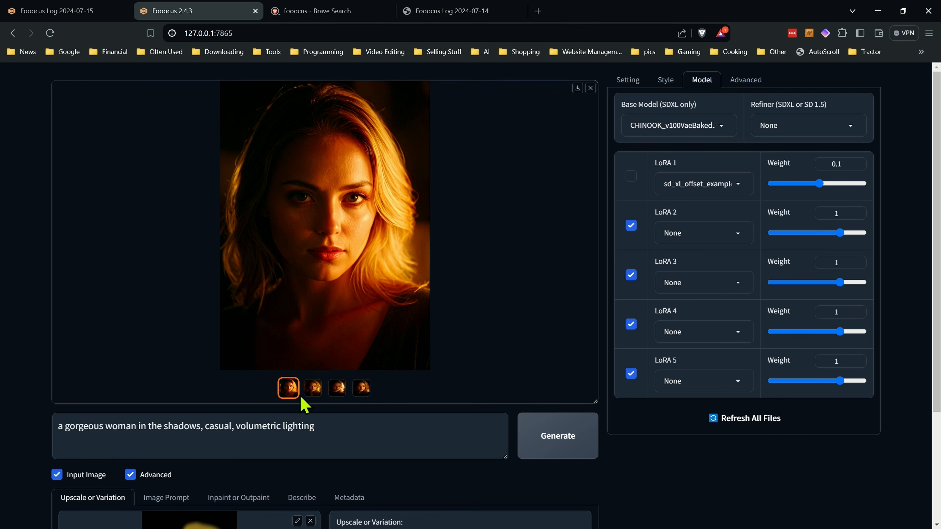
{"action": "left_click", "coordinate": [313, 388]}
{"action": "left_click", "coordinate": [339, 389]}
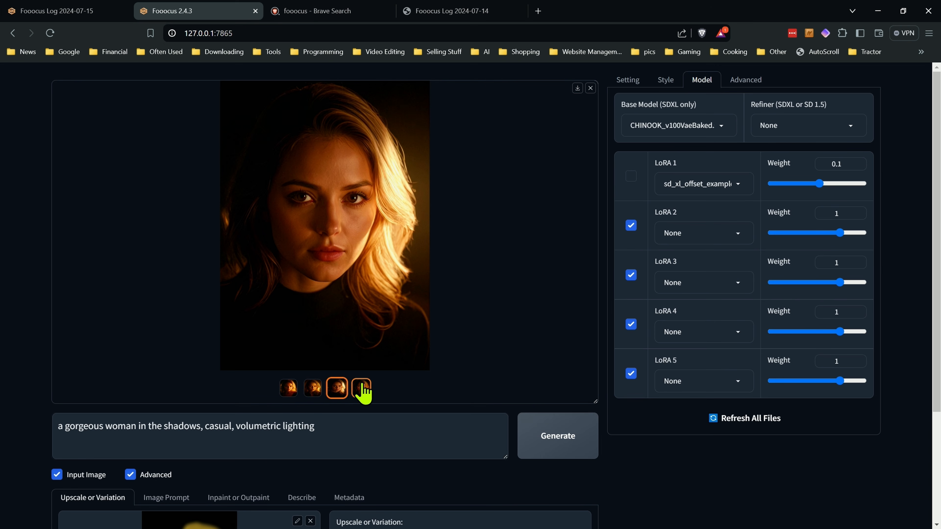
{"action": "left_click", "coordinate": [362, 389]}
{"action": "left_click", "coordinate": [390, 230]}
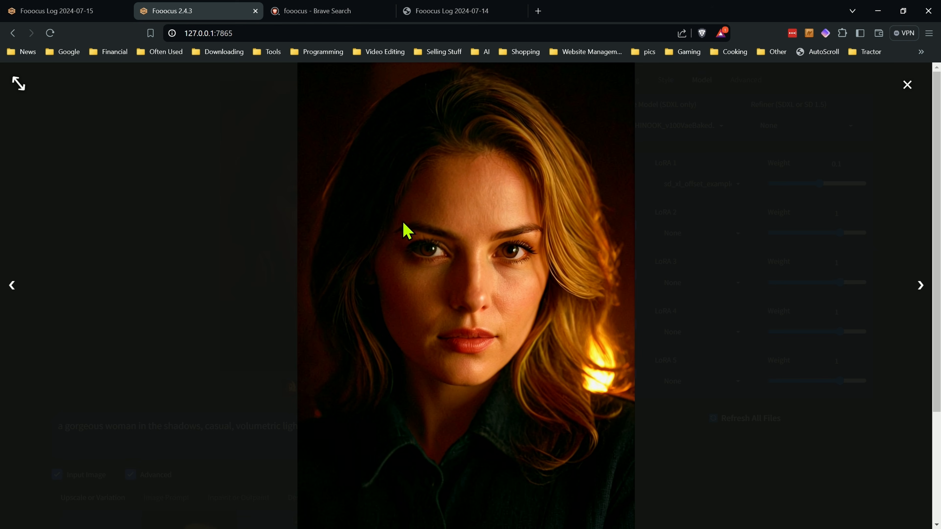
{"action": "left_click", "coordinate": [918, 295]}
{"action": "left_click", "coordinate": [918, 295]}
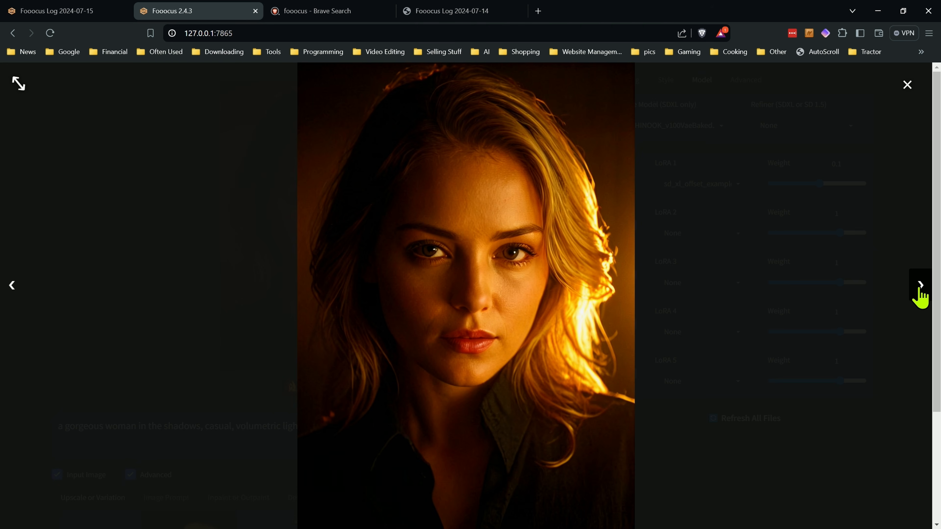
{"action": "left_click", "coordinate": [919, 294]}
{"action": "left_click", "coordinate": [907, 84]}
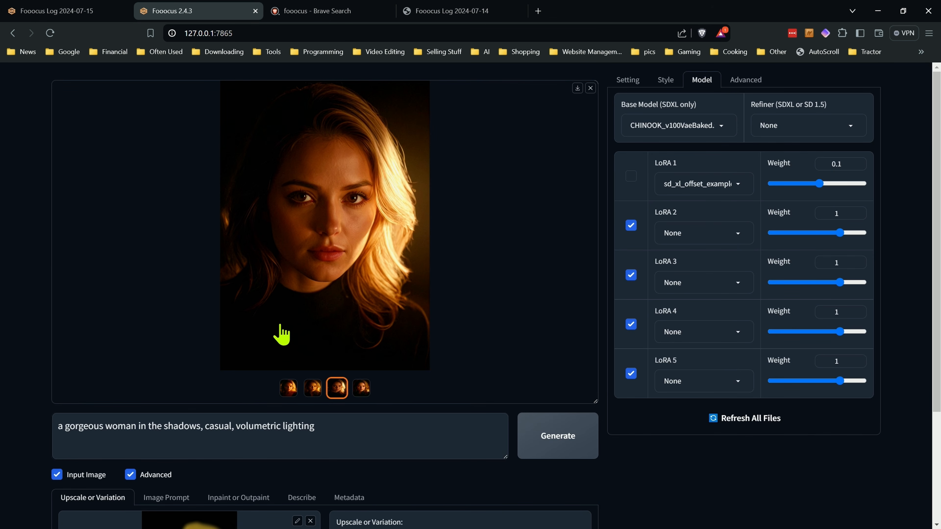
{"action": "scroll", "coordinate": [282, 329], "scroll_direction": "down", "scroll_amount": 4}
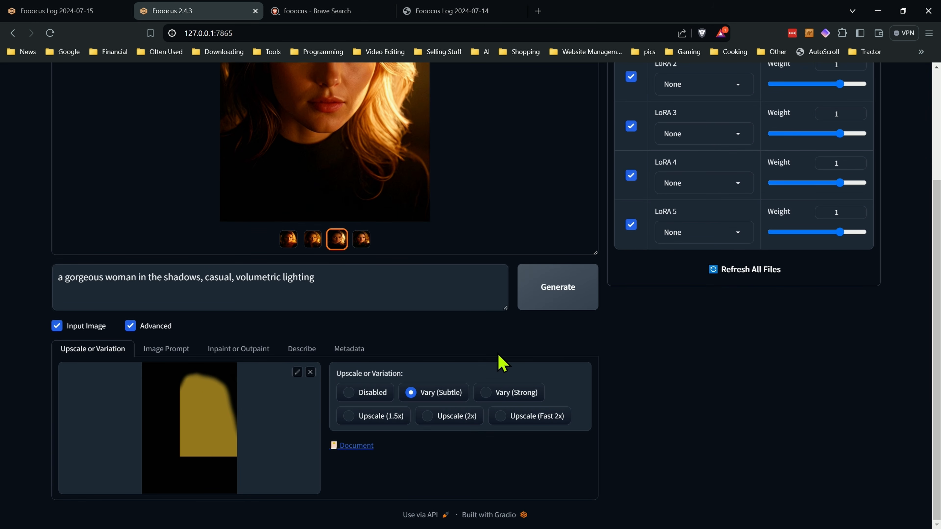
{"action": "scroll", "coordinate": [502, 363], "scroll_direction": "up", "scroll_amount": 4}
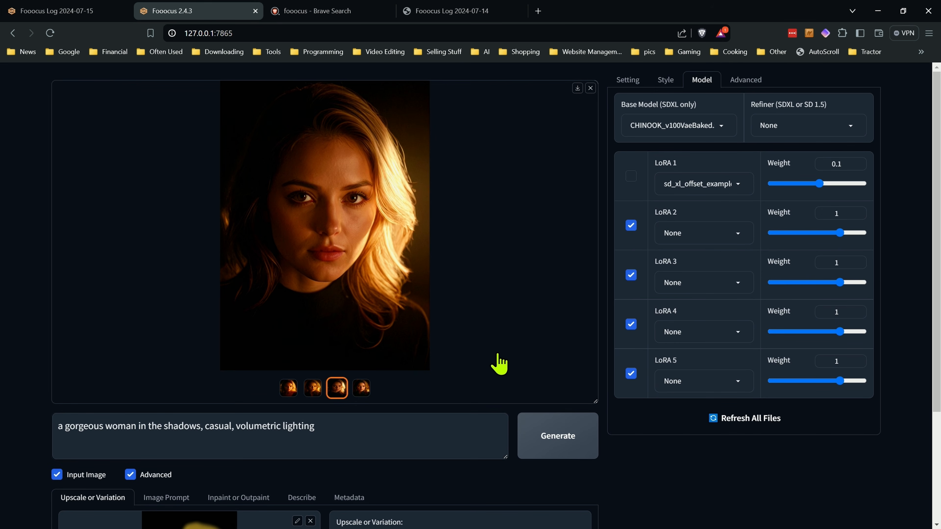
Replace the yellow shape in Upscale or Variation with the THE DEEP title image on a blue-to-black gradient.
{"action": "scroll", "coordinate": [626, 330], "scroll_direction": "down", "scroll_amount": 4}
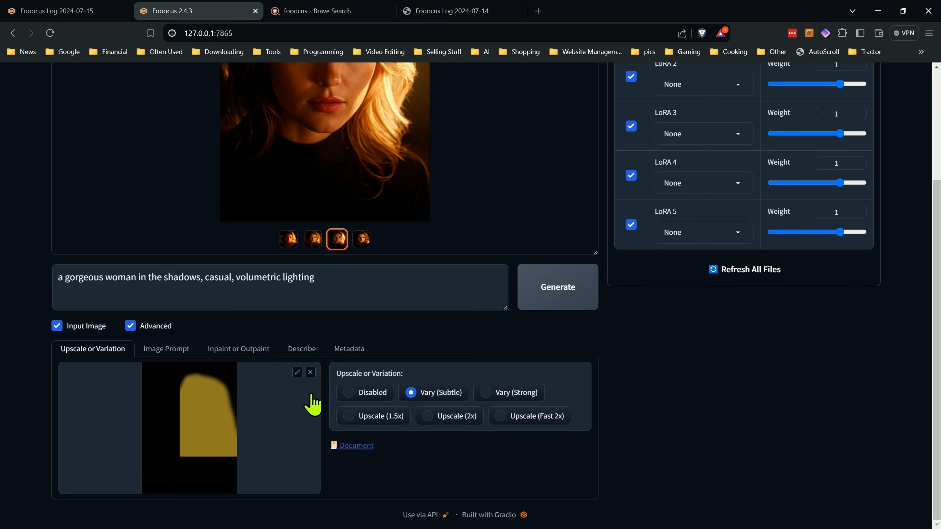
{"action": "left_click", "coordinate": [310, 372]}
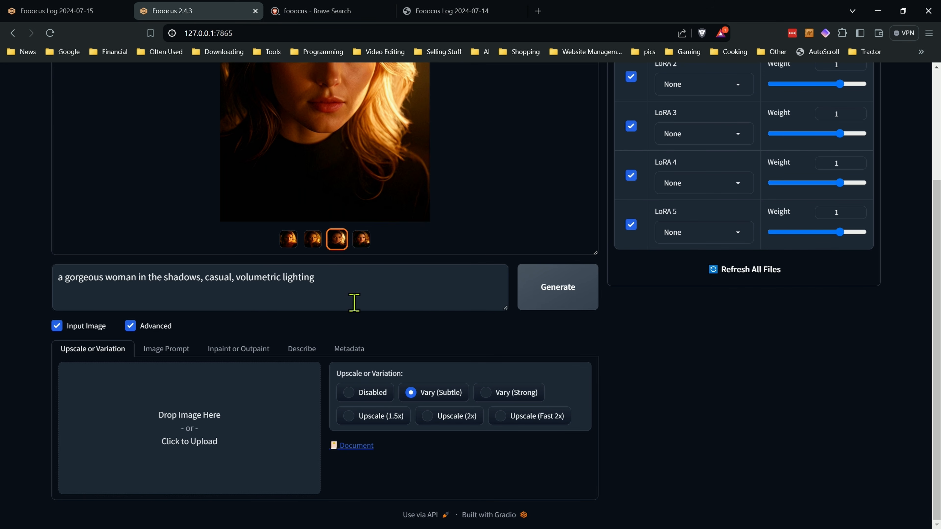
{"action": "scroll", "coordinate": [690, 223], "scroll_direction": "up", "scroll_amount": 4}
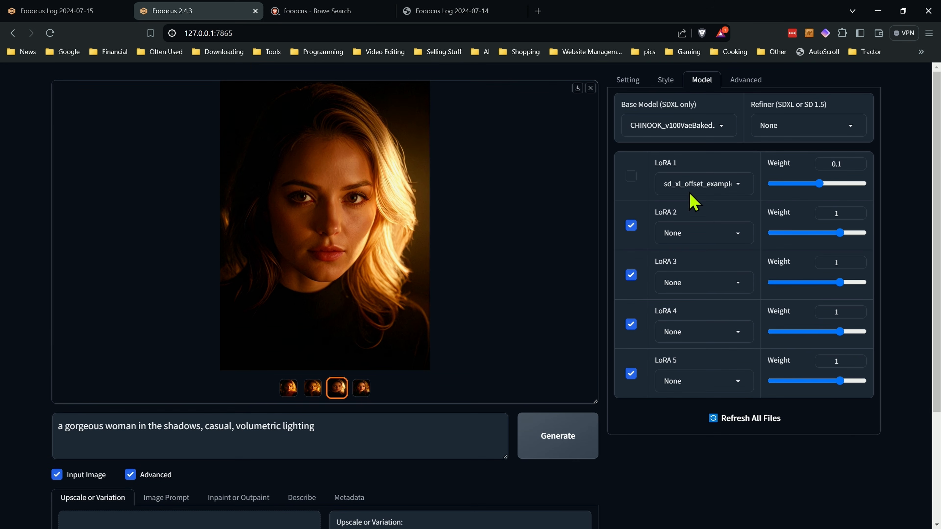
{"action": "scroll", "coordinate": [25, 354], "scroll_direction": "down", "scroll_amount": 4}
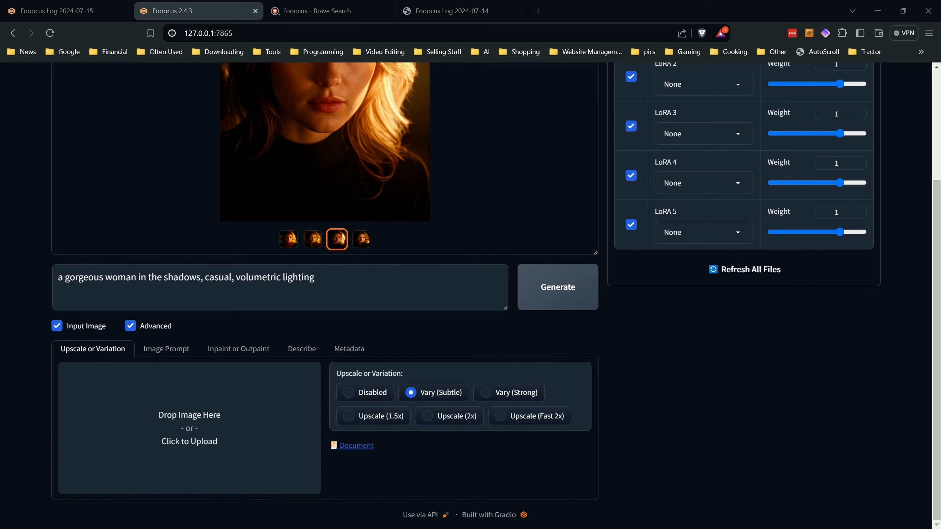
{"action": "left_click_drag", "start_coordinate": [2, 460], "coordinate": [217, 437]}
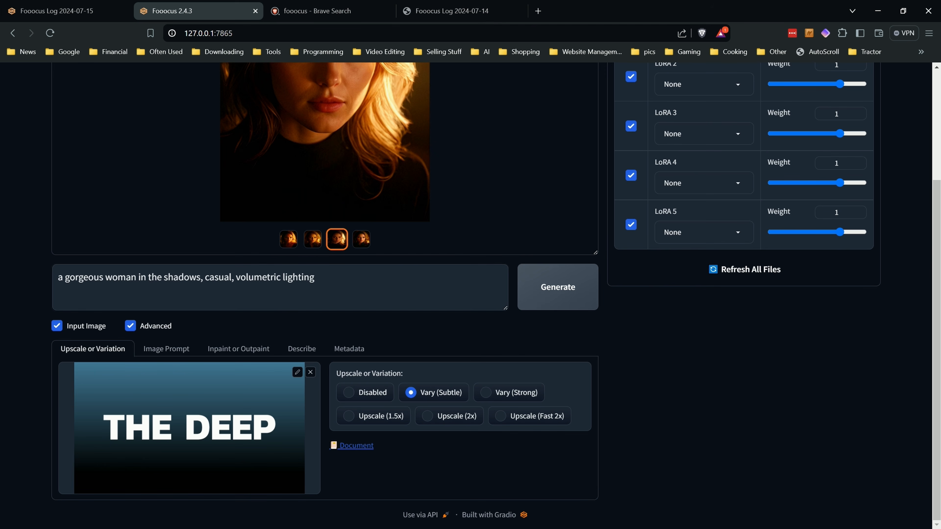
Replace the portrait in the first image prompt slot with the black THE DEEP title image, using CPDS with Stop At 0.5.
{"action": "left_click", "coordinate": [165, 350]}
{"action": "scroll", "coordinate": [257, 252], "scroll_direction": "down", "scroll_amount": 5}
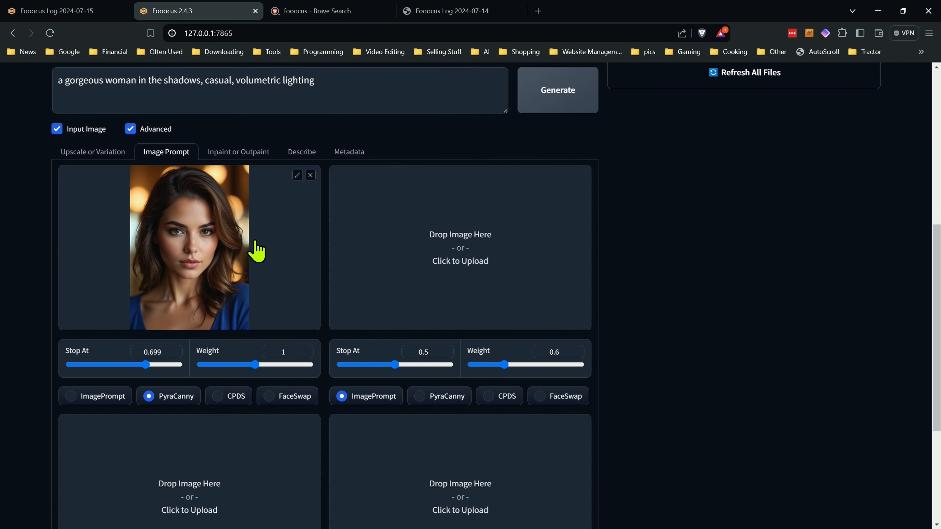
{"action": "left_click", "coordinate": [311, 174]}
{"action": "left_click_drag", "start_coordinate": [248, 315], "coordinate": [279, 299]}
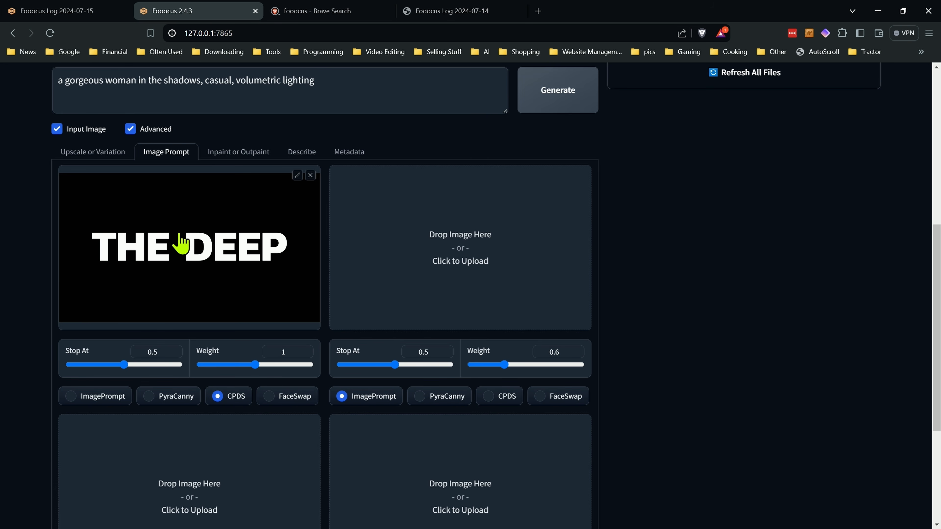
Replace the prompt with 'Movie title screen, "the deep", (cracked blue letters:1.4) (breaking apart:1.4), underwater view of the ocean, giant sea creature, Pliosaurus'.
{"action": "scroll", "coordinate": [97, 289], "scroll_direction": "up", "scroll_amount": 3}
{"action": "left_click", "coordinate": [99, 262]}
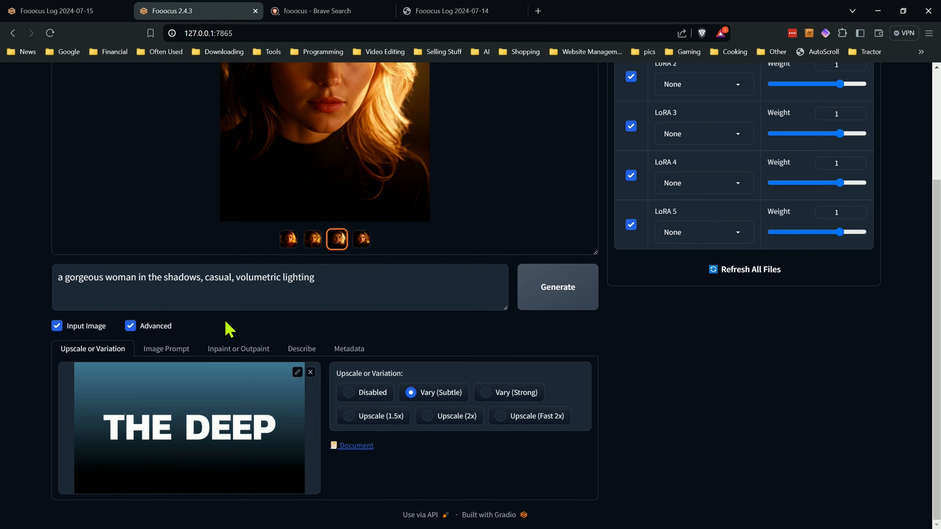
{"action": "triple_click", "coordinate": [337, 274]}
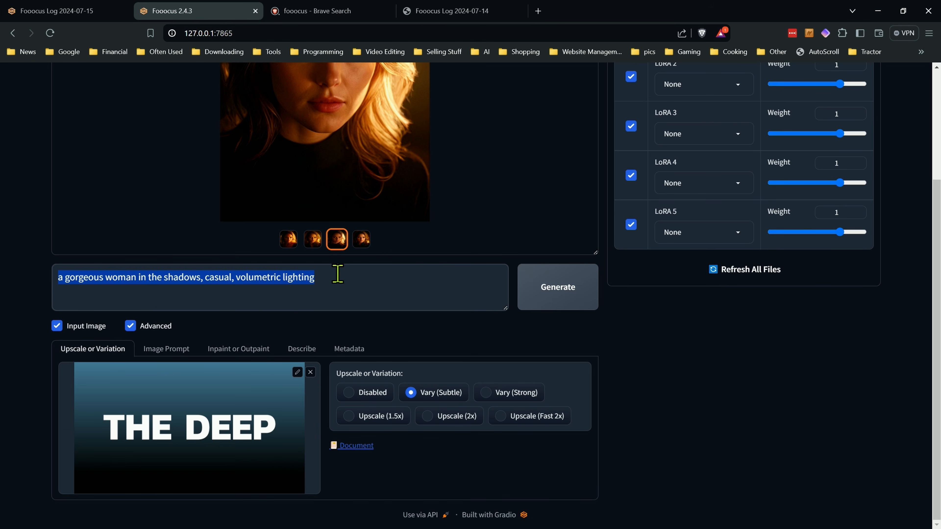
{"action": "right_click", "coordinate": [337, 276]}
{"action": "left_click", "coordinate": [403, 97]}
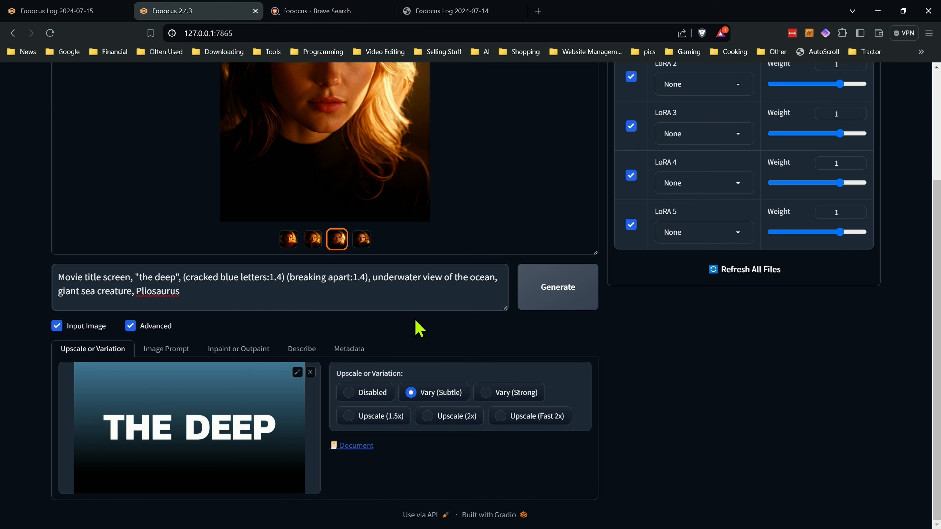
Set the forced overwrite of denoising strength of "Vary" to .8 in the developer debug settings.
{"action": "scroll", "coordinate": [648, 174], "scroll_direction": "up", "scroll_amount": 4}
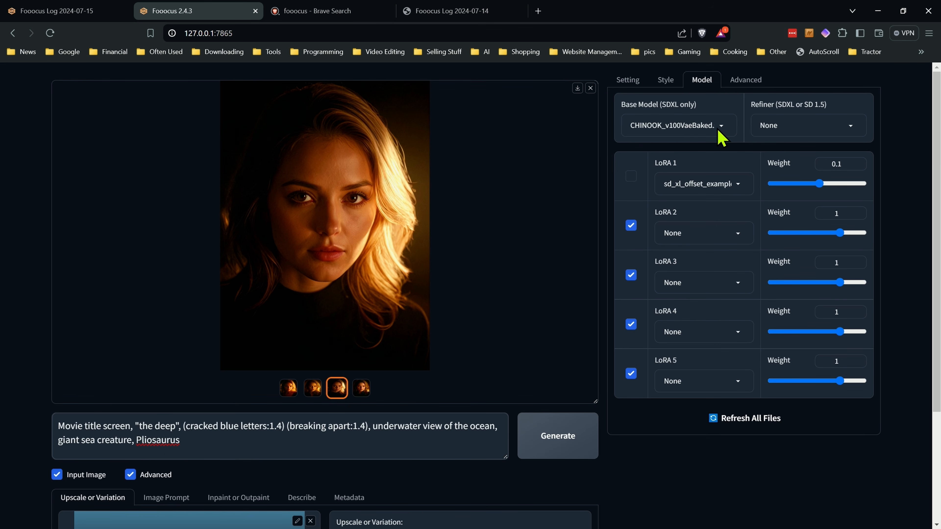
{"action": "left_click", "coordinate": [744, 83]}
{"action": "scroll", "coordinate": [711, 228], "scroll_direction": "down", "scroll_amount": 3}
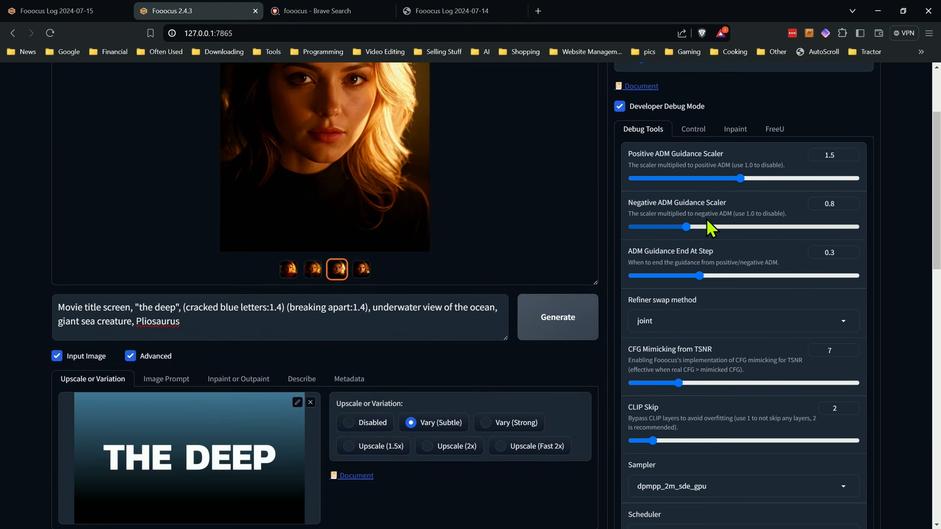
{"action": "scroll", "coordinate": [711, 228], "scroll_direction": "down", "scroll_amount": 10}
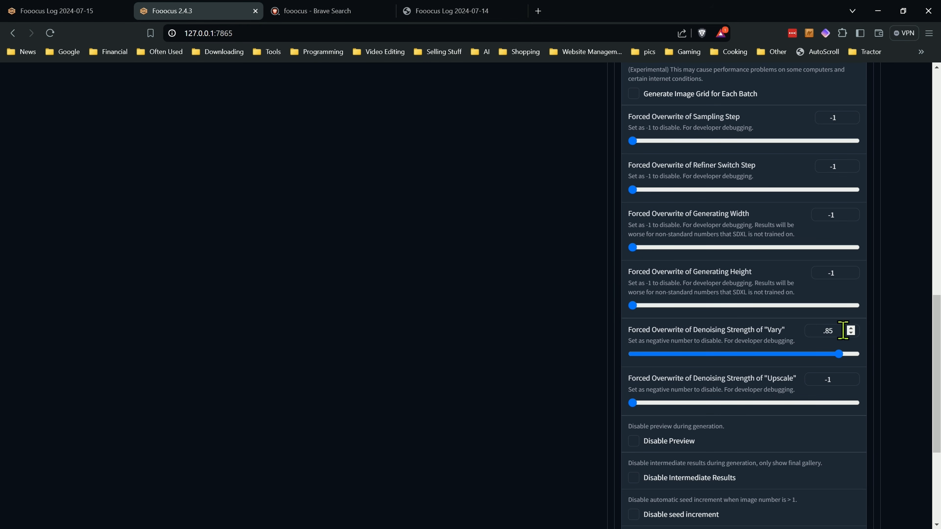
{"action": "left_click_drag", "start_coordinate": [843, 330], "coordinate": [790, 330]}
{"action": "type", "text": ".7"}
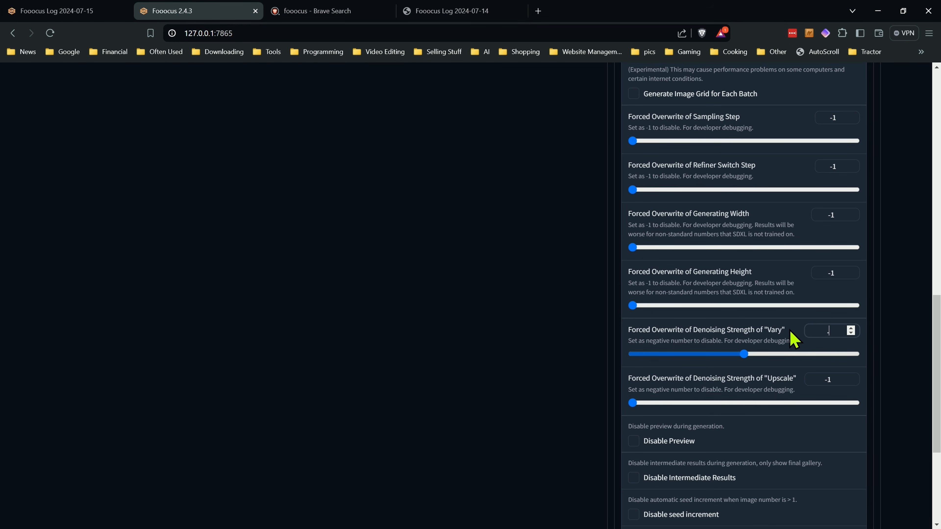
{"action": "left_click", "coordinate": [461, 247]}
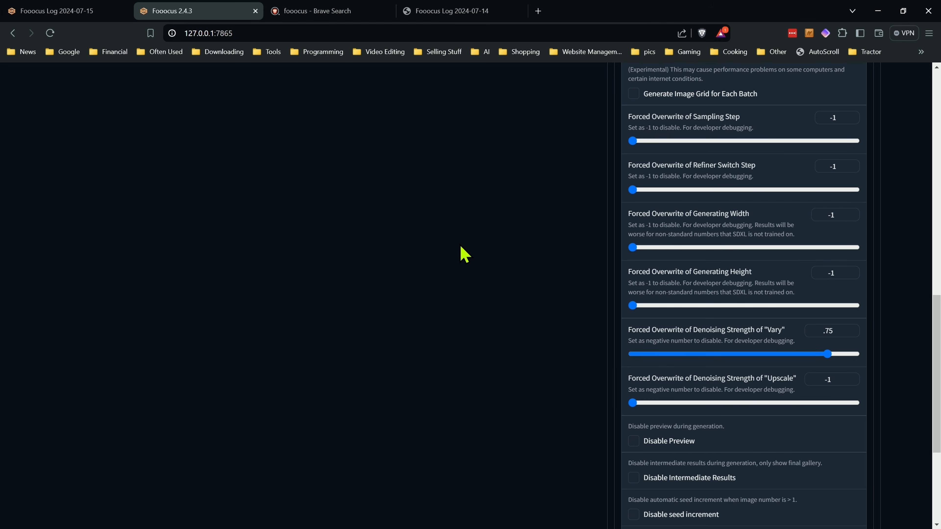
{"action": "left_click_drag", "start_coordinate": [840, 331], "coordinate": [796, 342]}
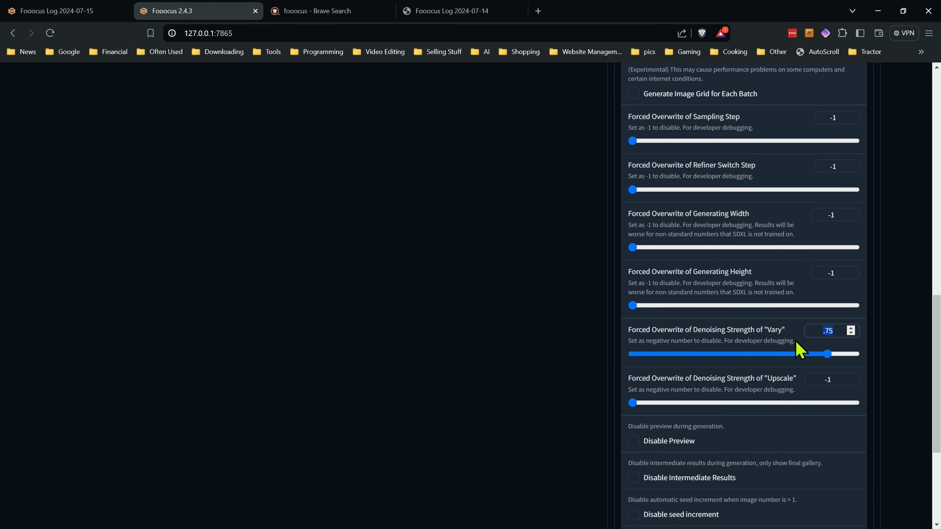
{"action": "type", "text": ".8"}
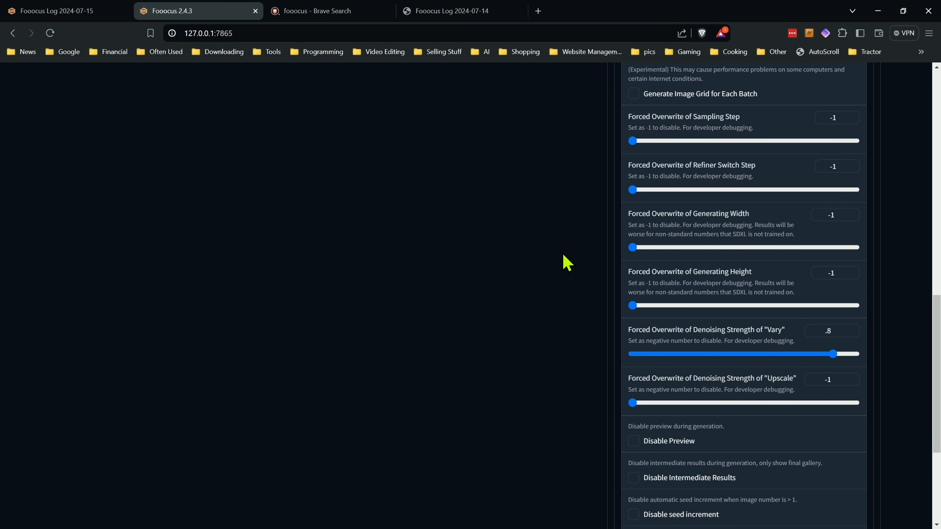
{"action": "scroll", "coordinate": [555, 345], "scroll_direction": "up", "scroll_amount": 15}
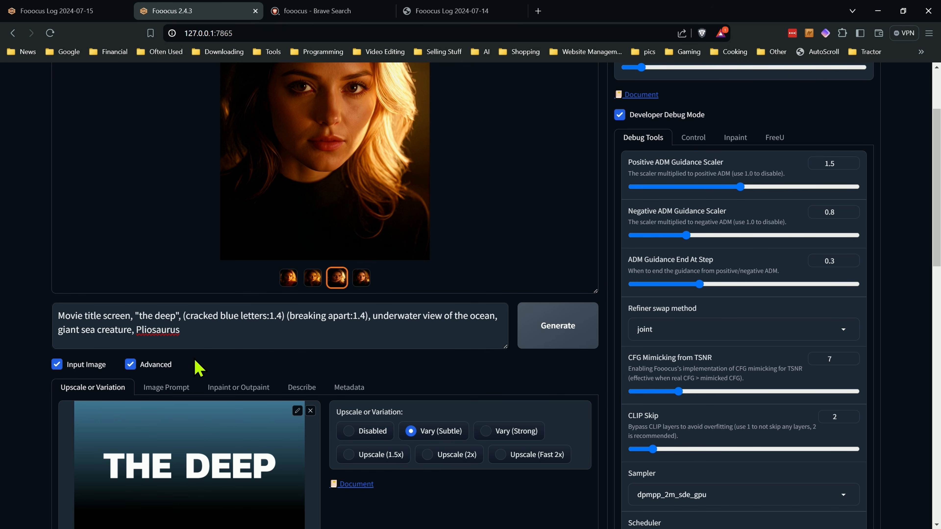
Review the title screen prompt and the THE DEEP images loaded for the image prompt and the variation.
{"action": "left_click", "coordinate": [155, 315]}
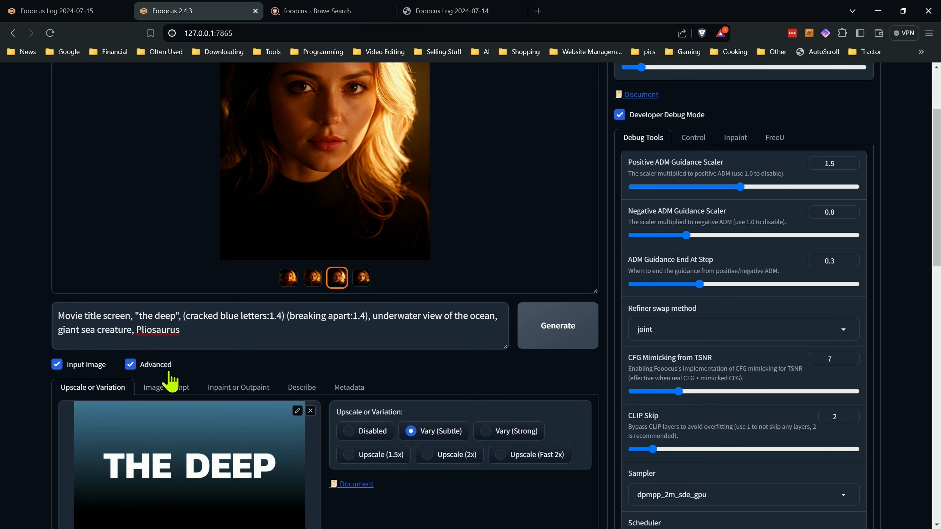
{"action": "left_click", "coordinate": [174, 388]}
{"action": "scroll", "coordinate": [111, 464], "scroll_direction": "down", "scroll_amount": 5}
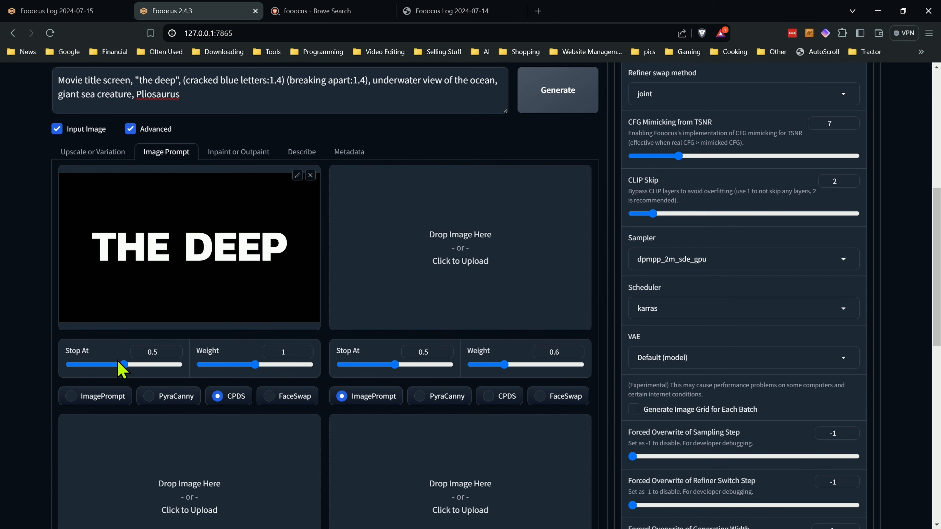
{"action": "scroll", "coordinate": [111, 372], "scroll_direction": "up", "scroll_amount": 5}
{"action": "left_click", "coordinate": [97, 378]}
{"action": "scroll", "coordinate": [158, 326], "scroll_direction": "down", "scroll_amount": 5}
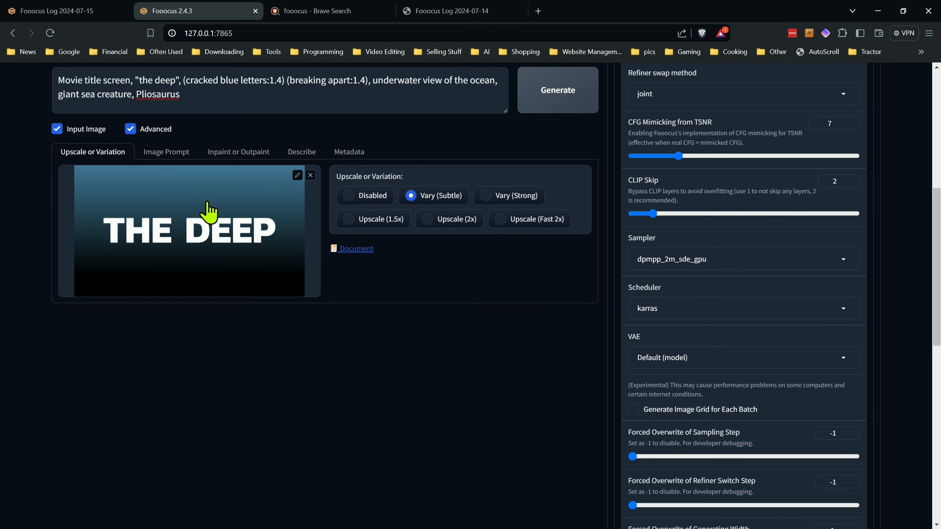
Generate the "the deep" movie title screen images from the current prompt and input images.
{"action": "scroll", "coordinate": [231, 420], "scroll_direction": "up", "scroll_amount": 3}
{"action": "scroll", "coordinate": [506, 217], "scroll_direction": "up", "scroll_amount": 2}
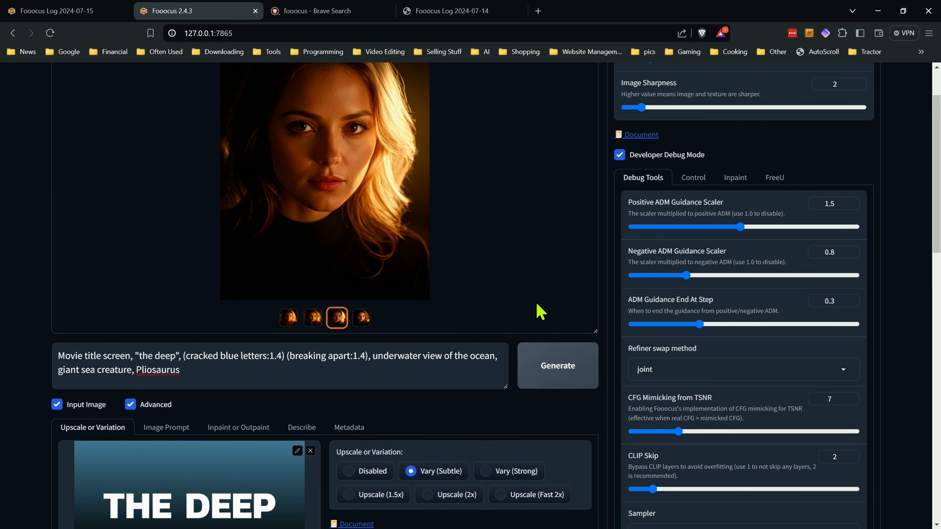
{"action": "scroll", "coordinate": [538, 322], "scroll_direction": "up", "scroll_amount": 3}
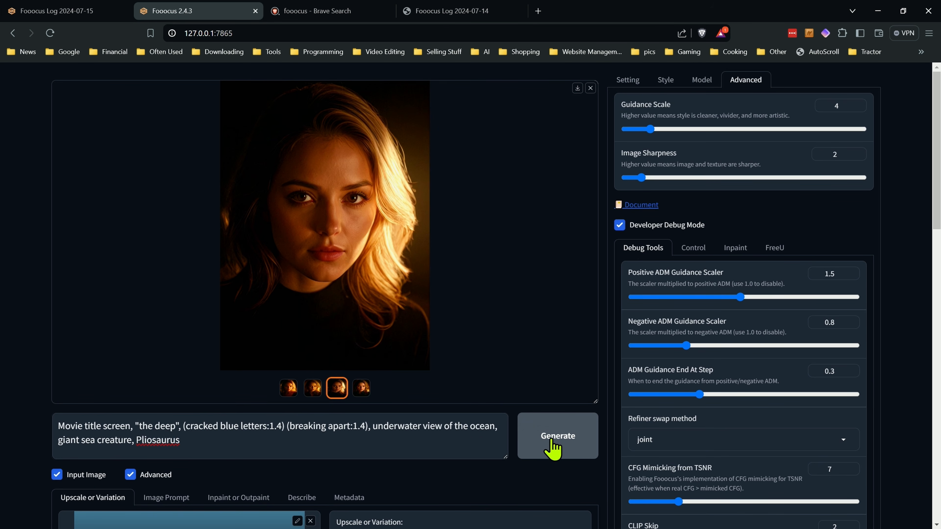
{"action": "left_click", "coordinate": [553, 446]}
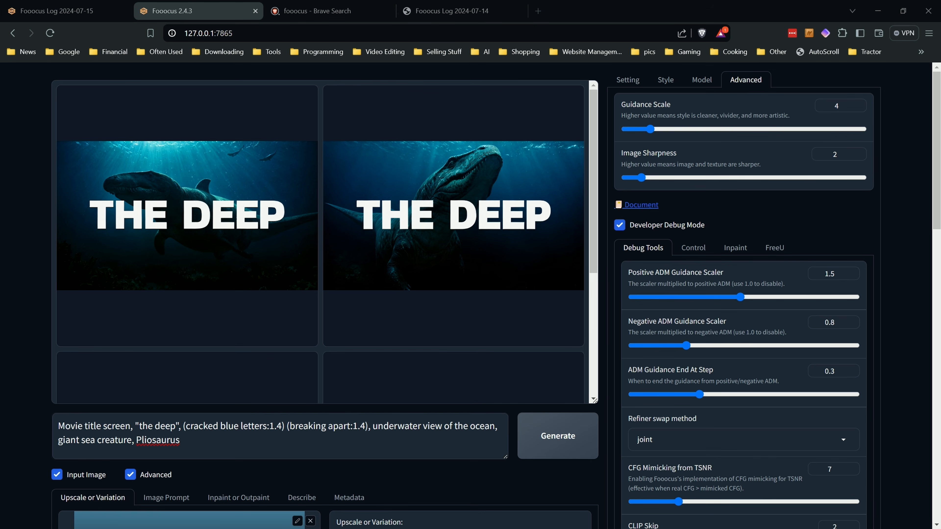
View the four generated THE DEEP title images one after another at enlarged size, then close the enlarged view.
{"action": "left_click", "coordinate": [231, 216]}
{"action": "left_click", "coordinate": [408, 209]}
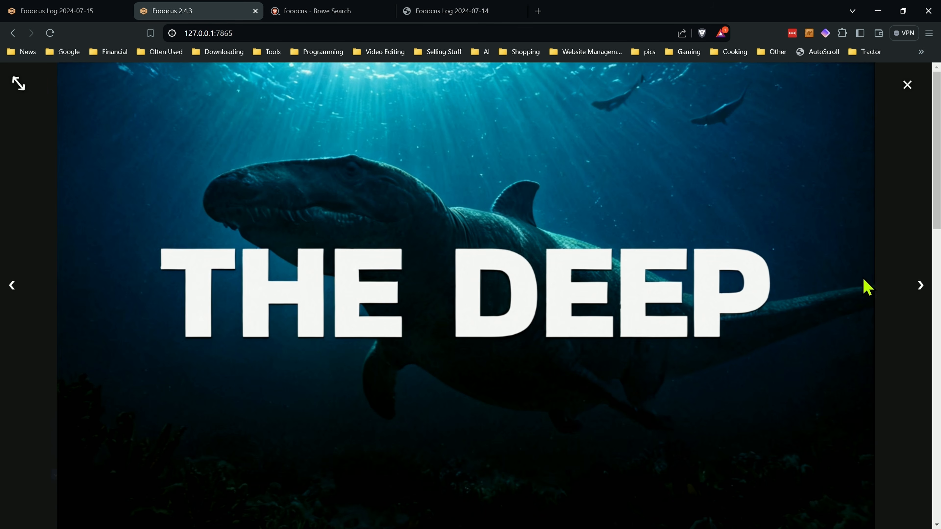
{"action": "left_click", "coordinate": [922, 291]}
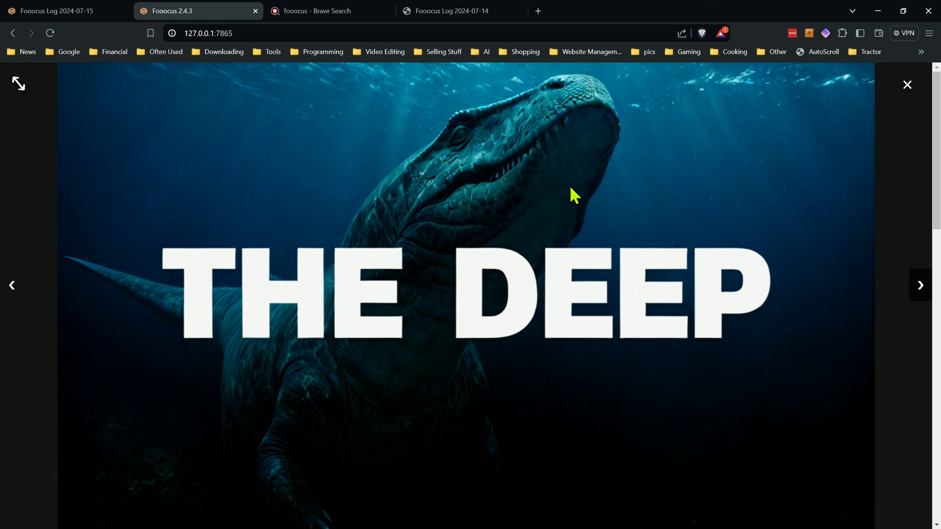
{"action": "left_click", "coordinate": [927, 289]}
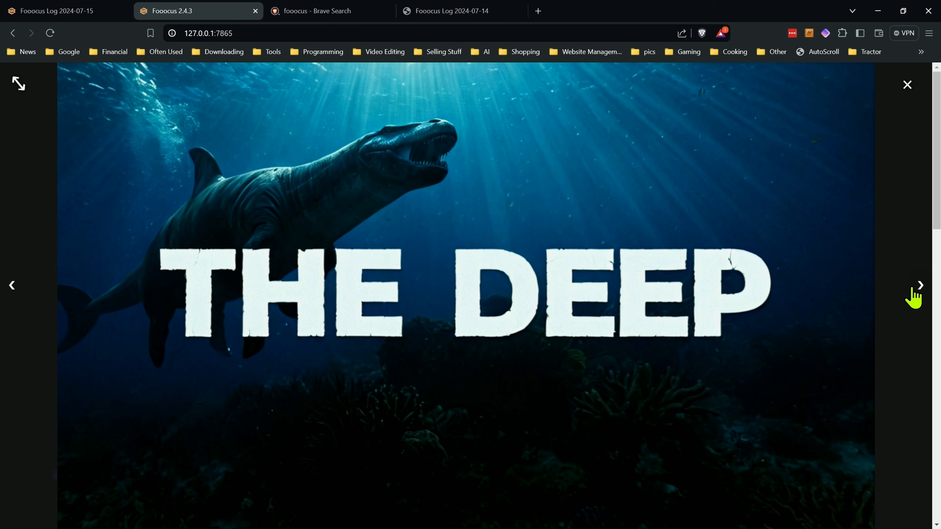
{"action": "left_click", "coordinate": [915, 296]}
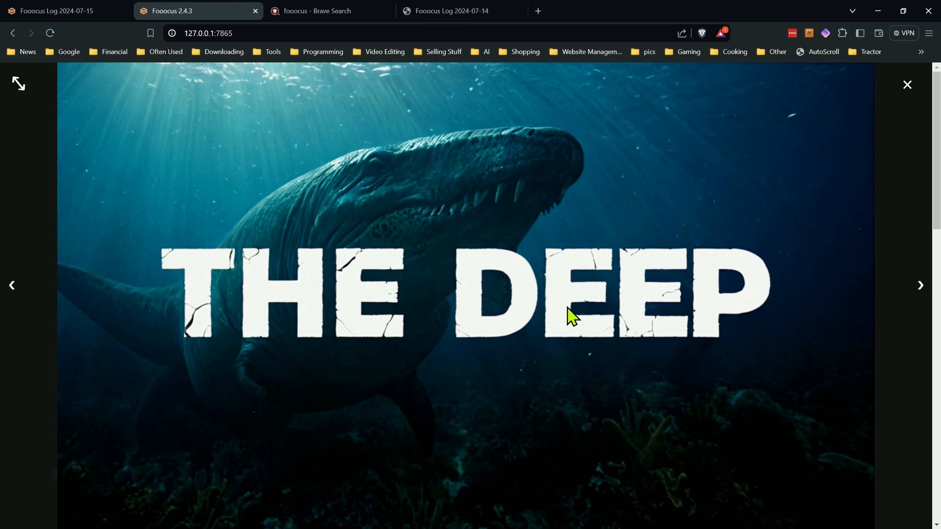
{"action": "left_click", "coordinate": [908, 85]}
Lower the CPDS image prompt for the black THE DEEP title to Stop At 0.377 and Weight 0.663.
{"action": "scroll", "coordinate": [430, 231], "scroll_direction": "down", "scroll_amount": 3}
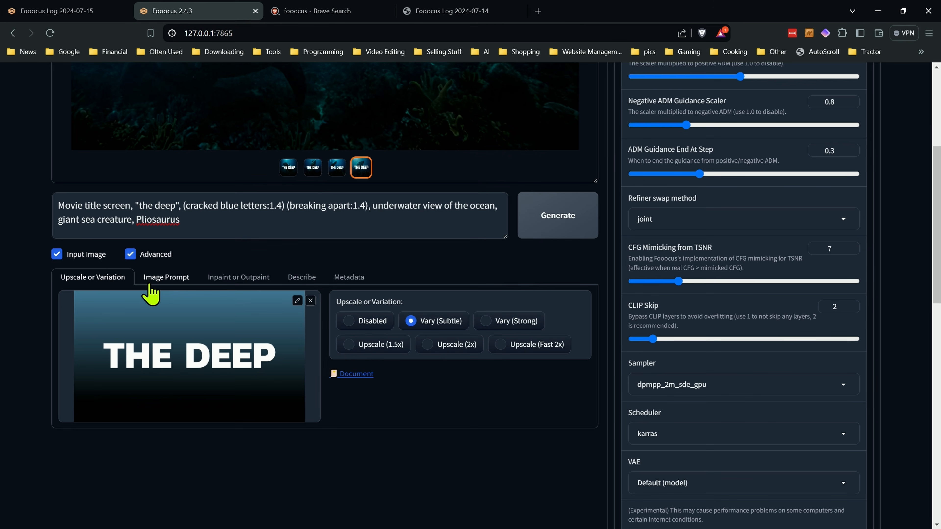
{"action": "left_click", "coordinate": [177, 281]}
{"action": "scroll", "coordinate": [176, 288], "scroll_direction": "down", "scroll_amount": 3}
{"action": "left_click", "coordinate": [219, 396]}
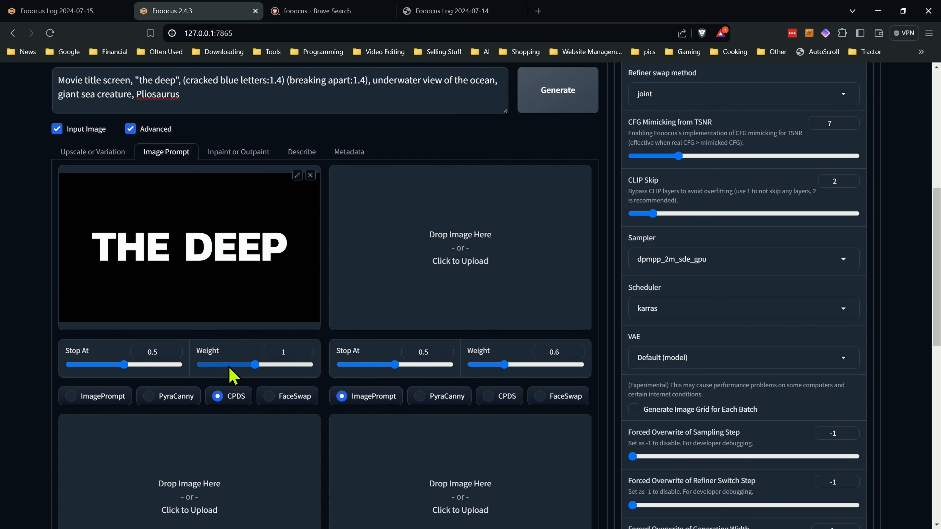
{"action": "left_click_drag", "start_coordinate": [241, 365], "coordinate": [242, 366]}
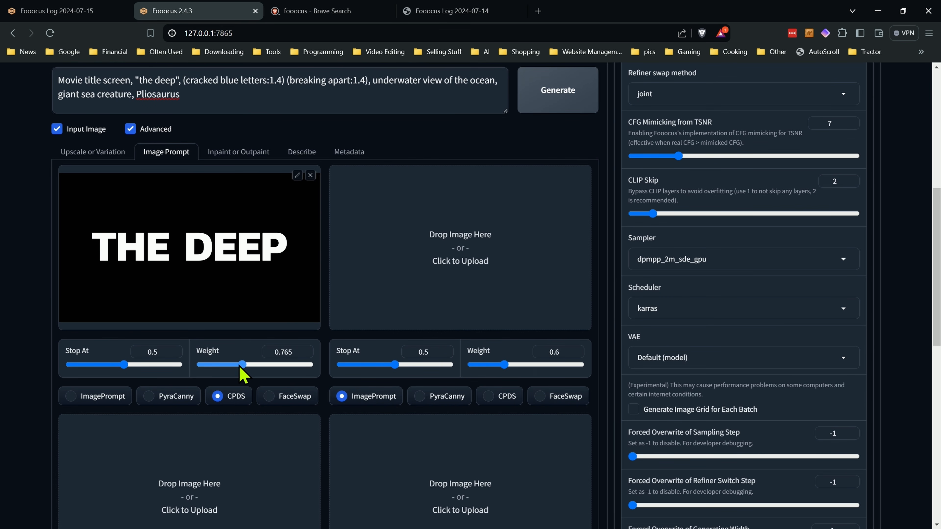
{"action": "left_click_drag", "start_coordinate": [123, 365], "coordinate": [111, 365]}
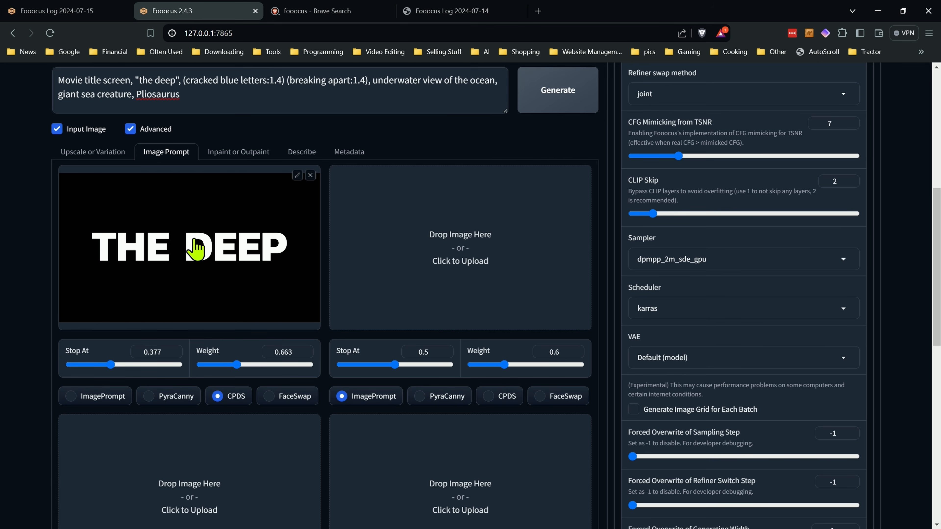
Compare the gradient variation image with the black CPDS title image and check the "the deep" wording in the prompt.
{"action": "left_click", "coordinate": [111, 157]}
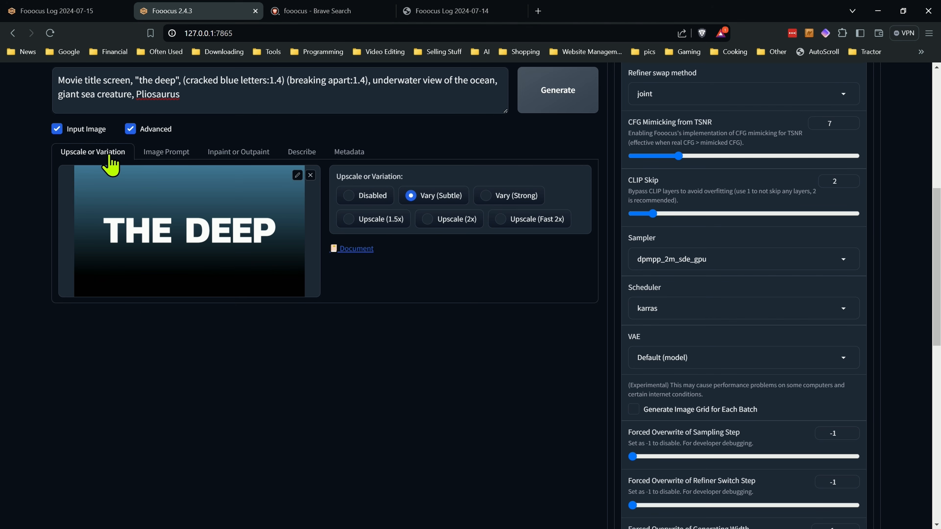
{"action": "scroll", "coordinate": [172, 399], "scroll_direction": "up", "scroll_amount": 4}
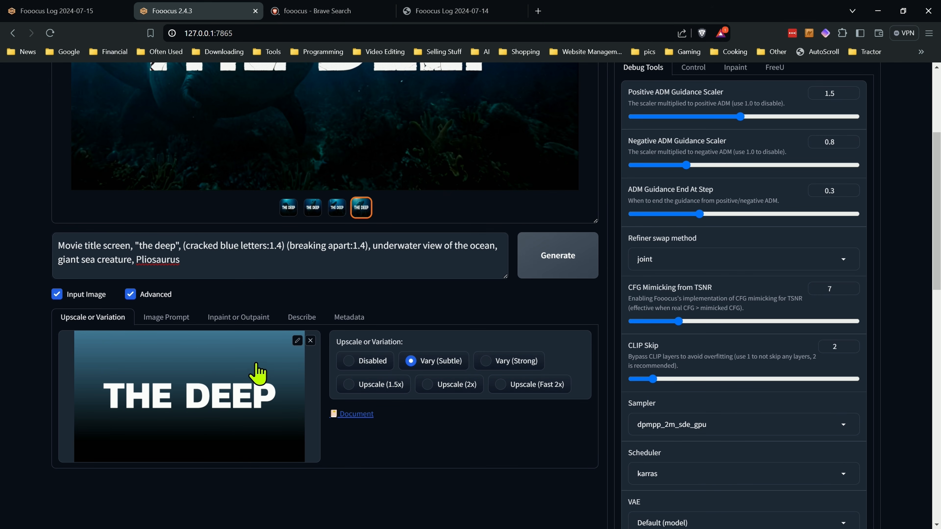
{"action": "left_click", "coordinate": [166, 320]}
{"action": "scroll", "coordinate": [222, 352], "scroll_direction": "down", "scroll_amount": 4}
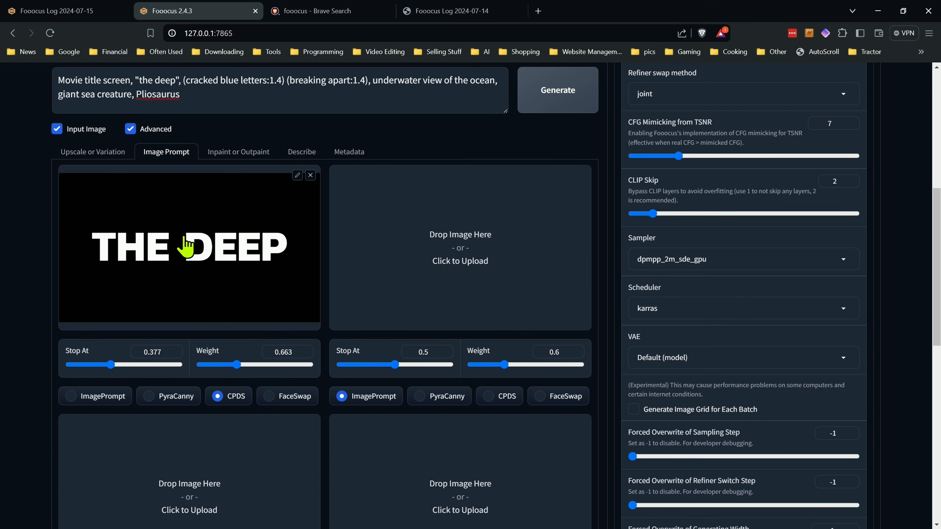
{"action": "left_click", "coordinate": [106, 153]}
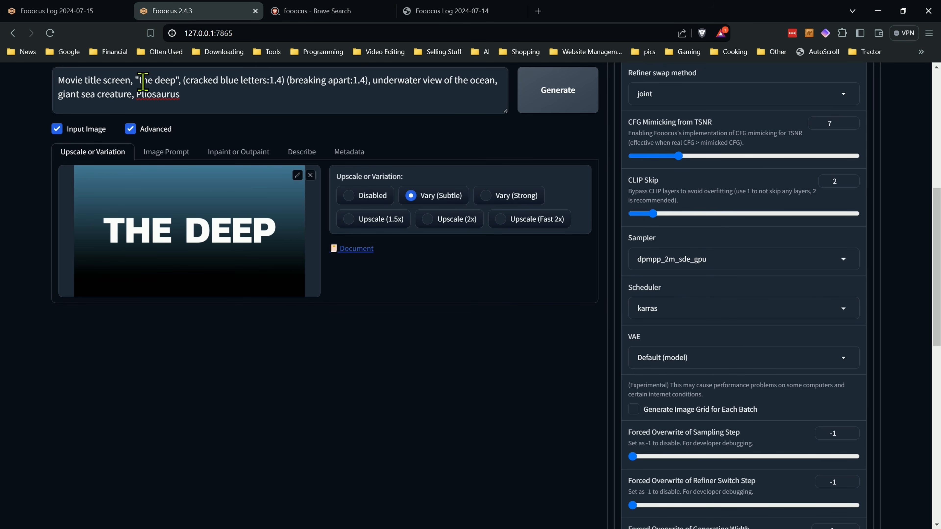
{"action": "left_click_drag", "start_coordinate": [140, 80], "coordinate": [164, 81]}
{"action": "scroll", "coordinate": [275, 234], "scroll_direction": "up", "scroll_amount": 4}
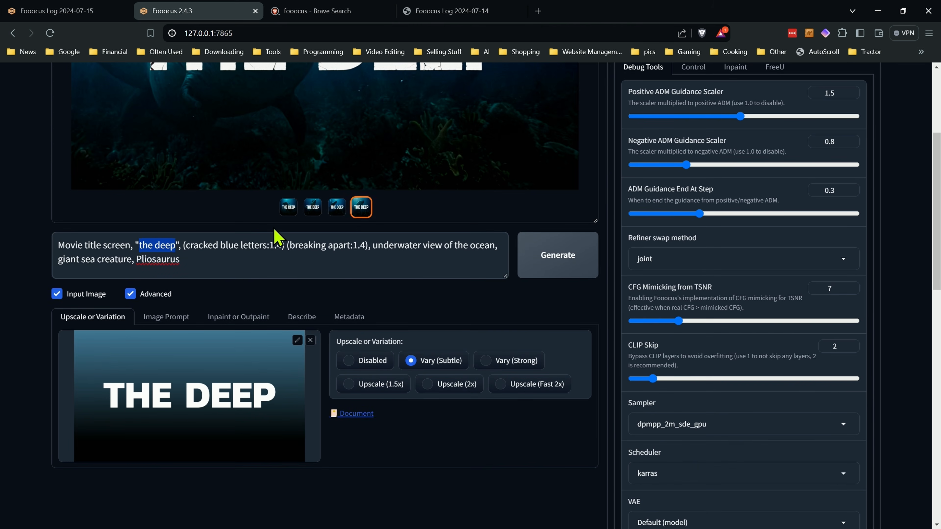
{"action": "left_click", "coordinate": [14, 285]}
{"action": "left_click", "coordinate": [174, 266]}
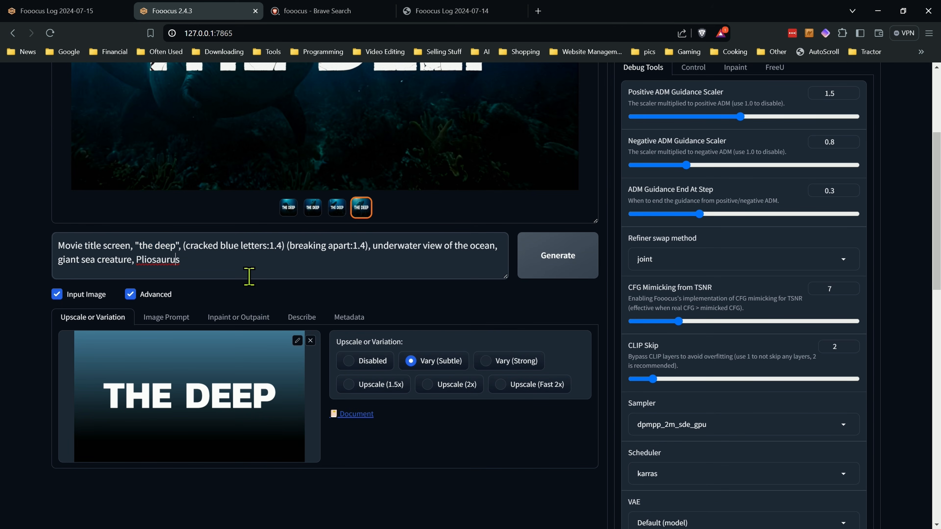
Choose Quality performance and generate a new set of THE DEEP title images.
{"action": "scroll", "coordinate": [551, 293], "scroll_direction": "up", "scroll_amount": 5}
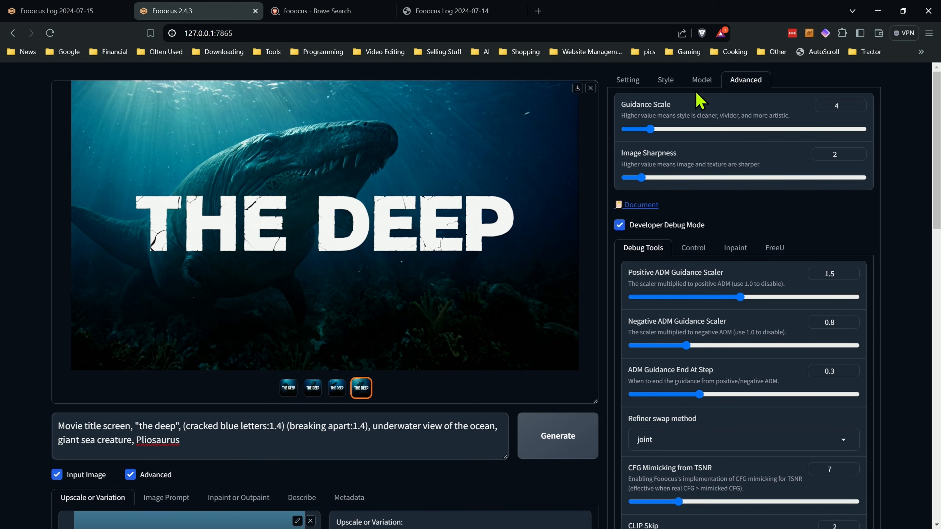
{"action": "left_click", "coordinate": [638, 84]}
{"action": "left_click", "coordinate": [646, 181]}
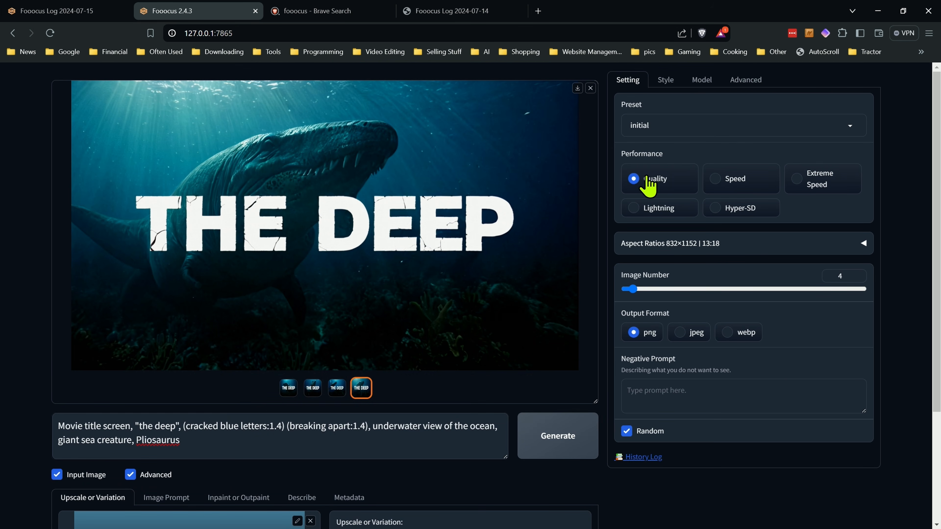
{"action": "scroll", "coordinate": [546, 441], "scroll_direction": "down", "scroll_amount": 4}
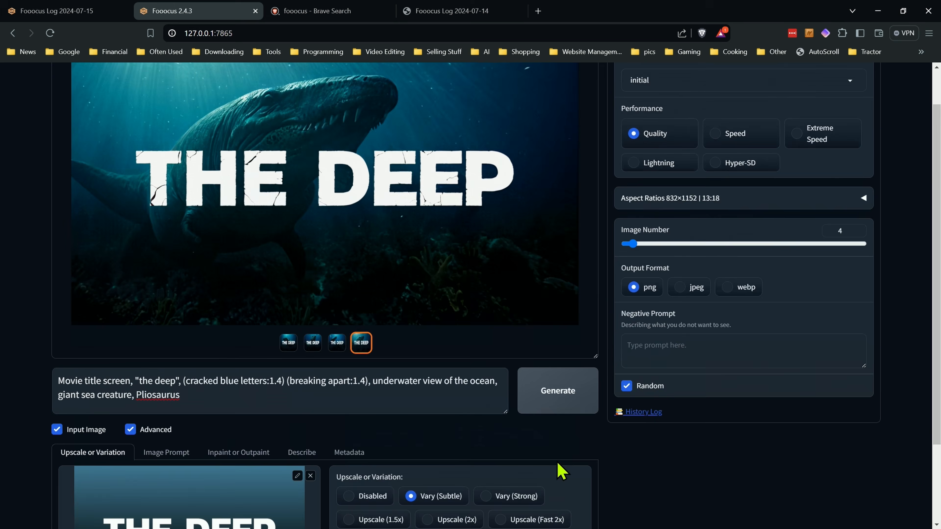
{"action": "scroll", "coordinate": [553, 292], "scroll_direction": "up", "scroll_amount": 4}
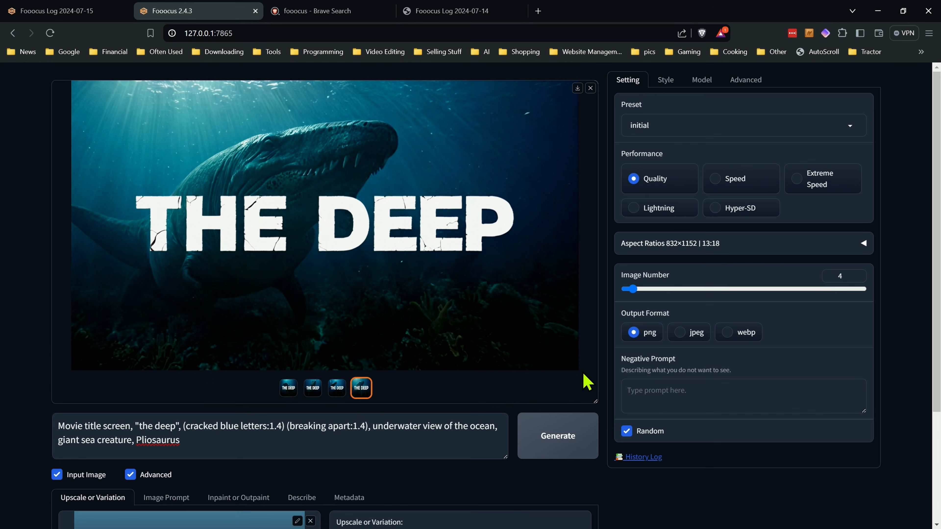
{"action": "left_click", "coordinate": [565, 437]}
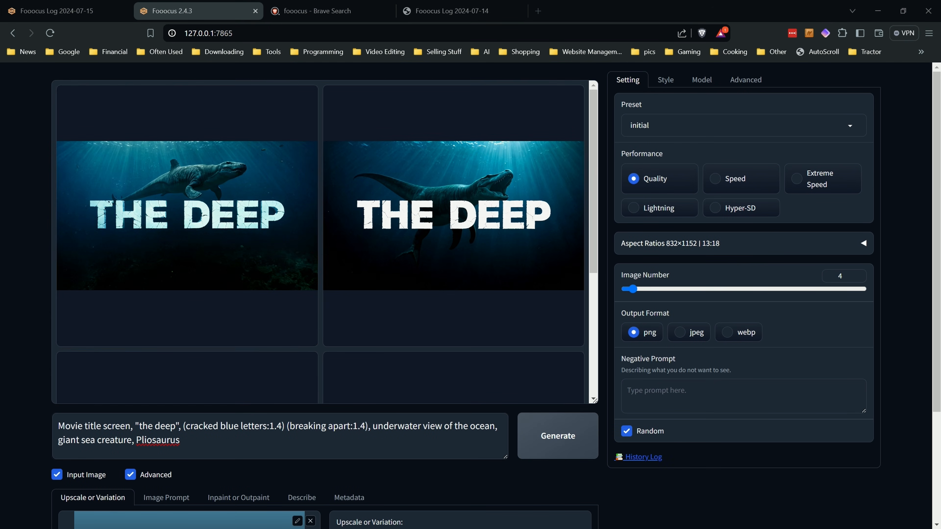
Browse the four new title images and bring the third one back into view.
{"action": "left_click", "coordinate": [265, 221]}
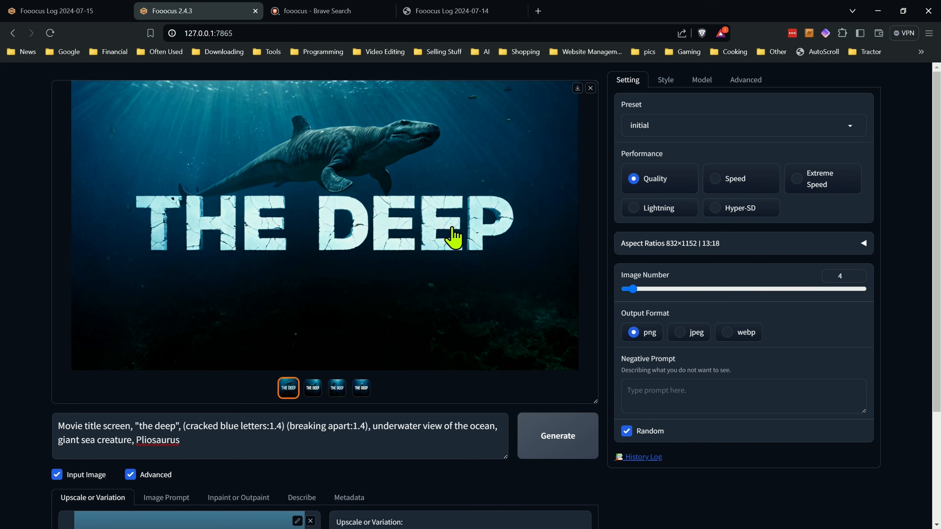
{"action": "left_click", "coordinate": [310, 389]}
{"action": "left_click", "coordinate": [335, 390]}
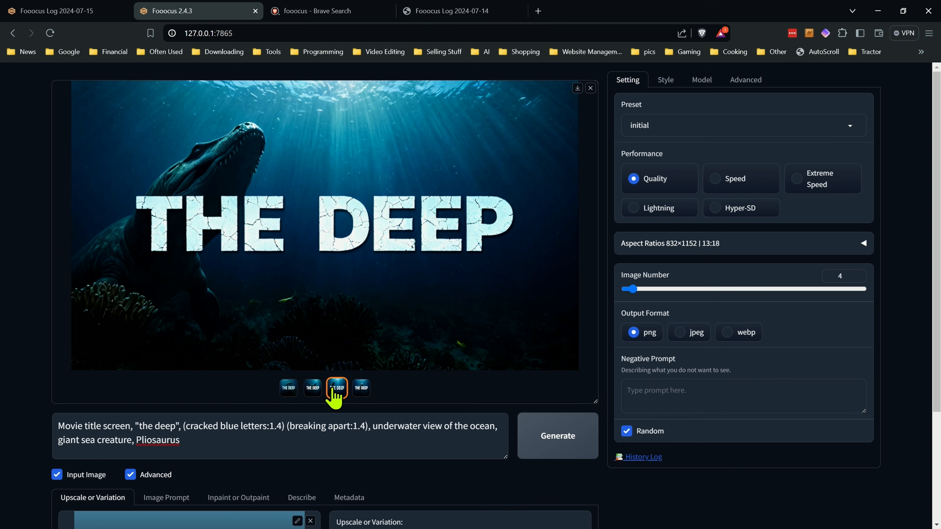
{"action": "left_click", "coordinate": [360, 389]}
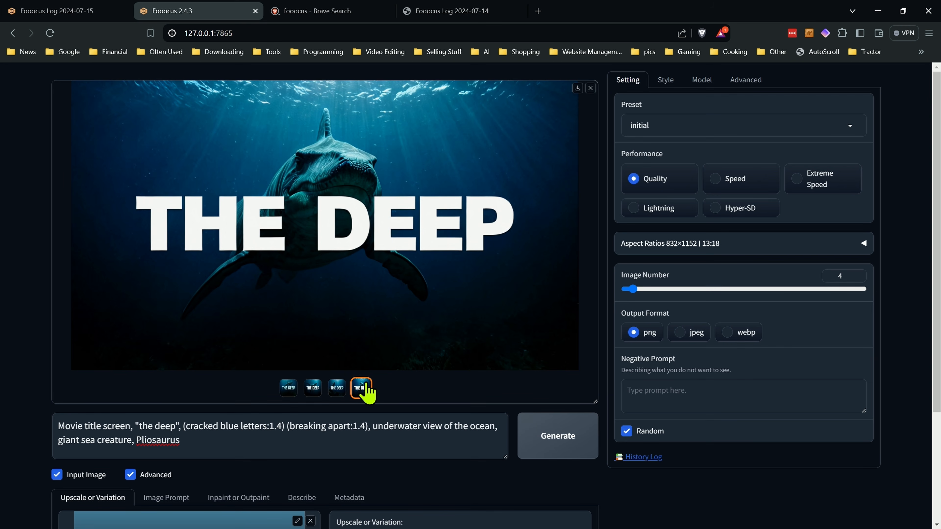
{"action": "left_click", "coordinate": [336, 388]}
Examine the third title image against the prompt, the black CPDS title image and the gradient Vary (Subtle) source image.
{"action": "scroll", "coordinate": [185, 389], "scroll_direction": "down", "scroll_amount": 3}
{"action": "scroll", "coordinate": [196, 403], "scroll_direction": "down", "scroll_amount": 1}
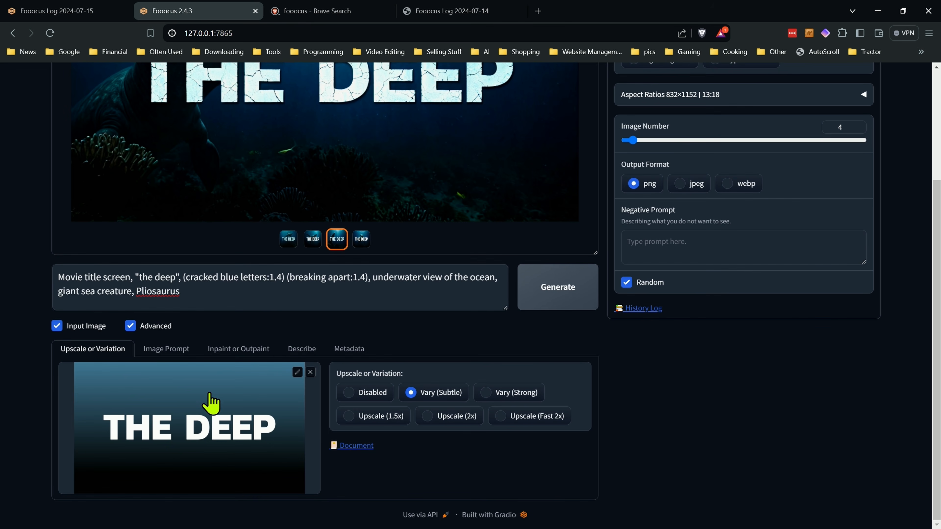
{"action": "left_click", "coordinate": [176, 350]}
{"action": "scroll", "coordinate": [227, 375], "scroll_direction": "down", "scroll_amount": 5}
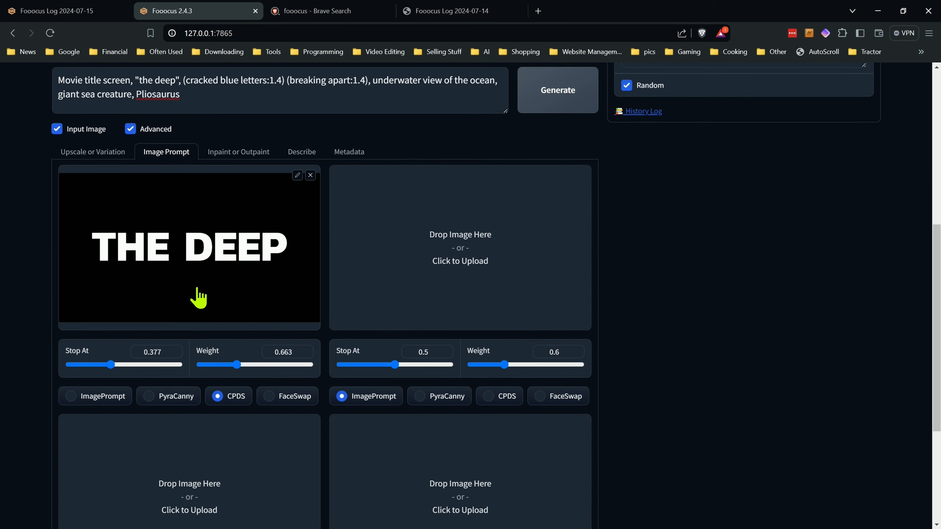
{"action": "scroll", "coordinate": [224, 341], "scroll_direction": "up", "scroll_amount": 7}
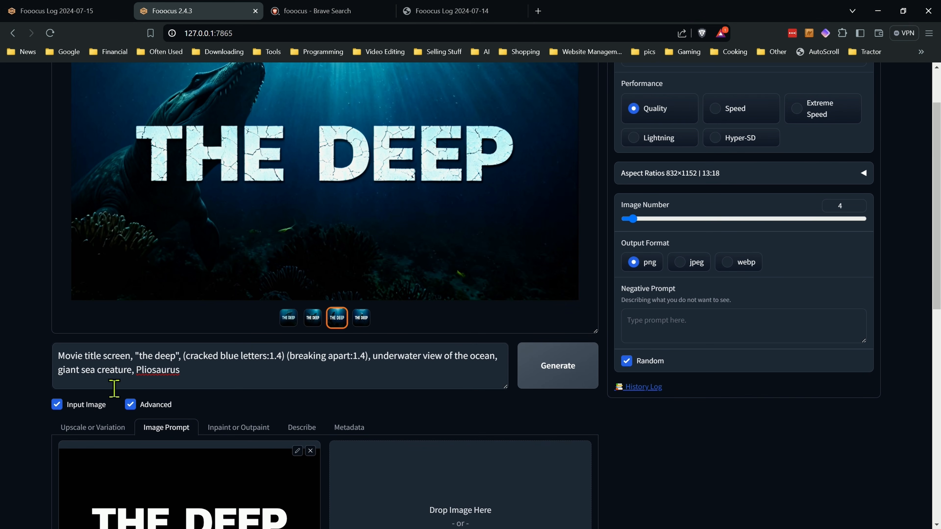
{"action": "scroll", "coordinate": [269, 311], "scroll_direction": "up", "scroll_amount": 2}
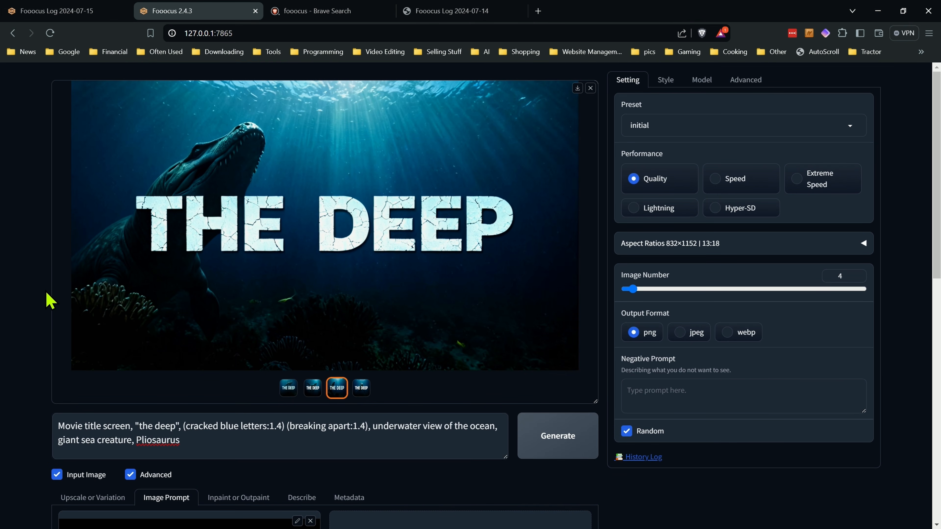
{"action": "scroll", "coordinate": [48, 303], "scroll_direction": "down", "scroll_amount": 4}
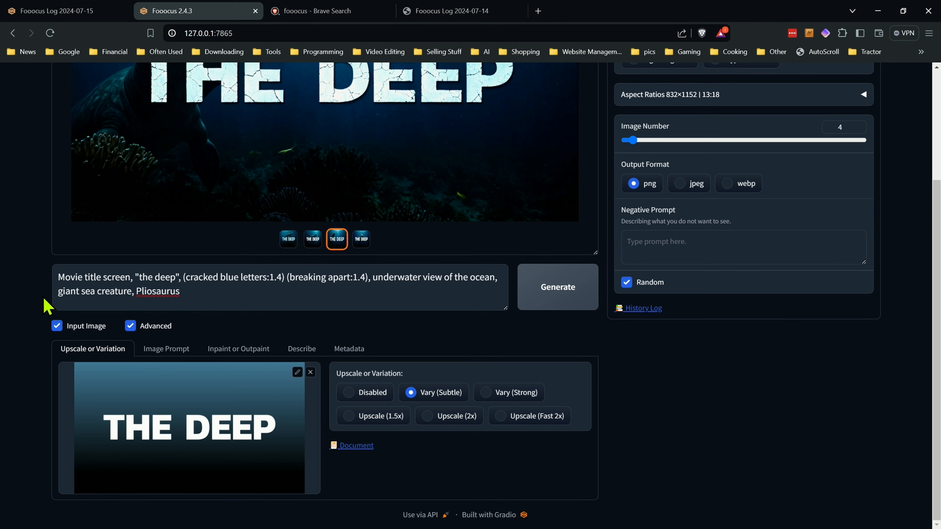
{"action": "scroll", "coordinate": [246, 352], "scroll_direction": "up", "scroll_amount": 4}
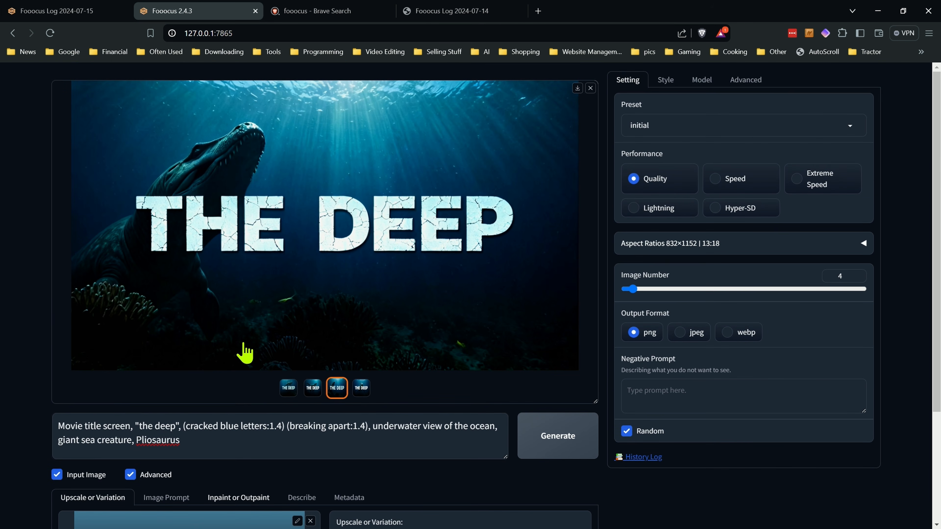
{"action": "scroll", "coordinate": [238, 345], "scroll_direction": "down", "scroll_amount": 3}
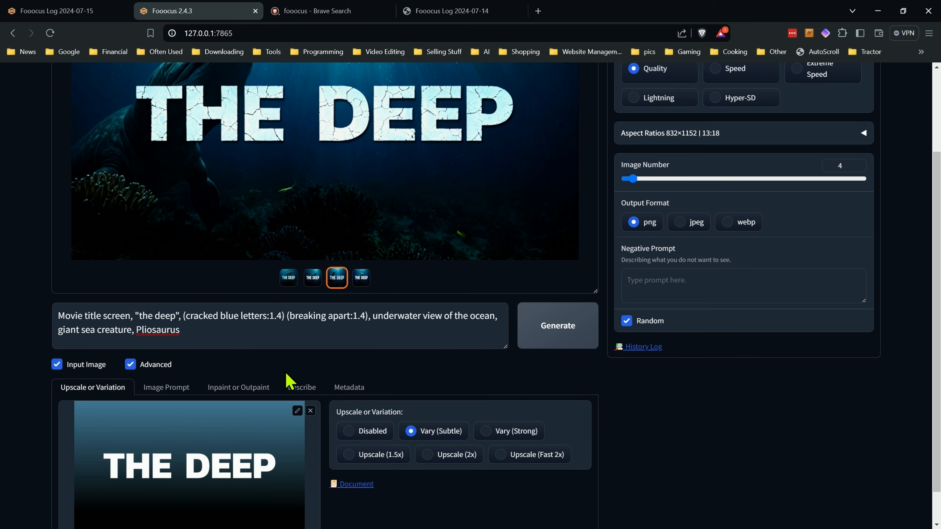
{"action": "scroll", "coordinate": [291, 382], "scroll_direction": "up", "scroll_amount": 3}
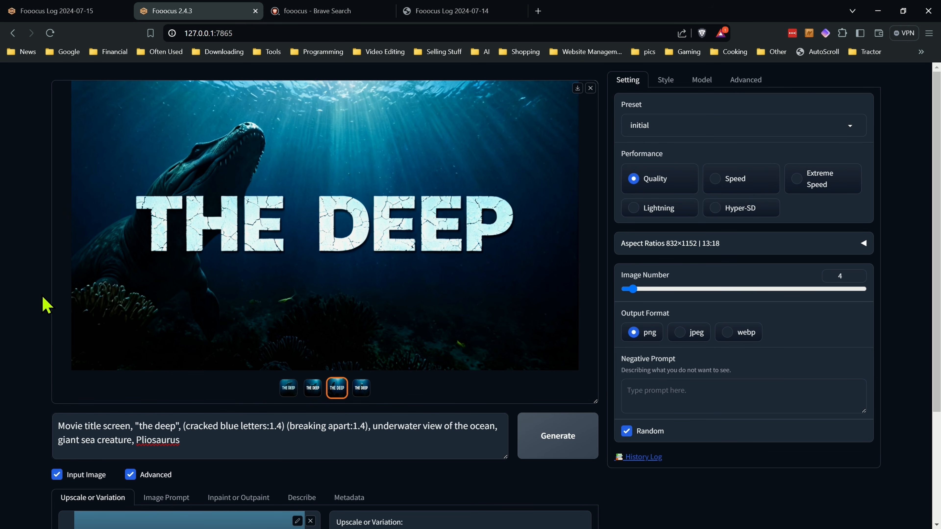
{"action": "scroll", "coordinate": [202, 326], "scroll_direction": "down", "scroll_amount": 4}
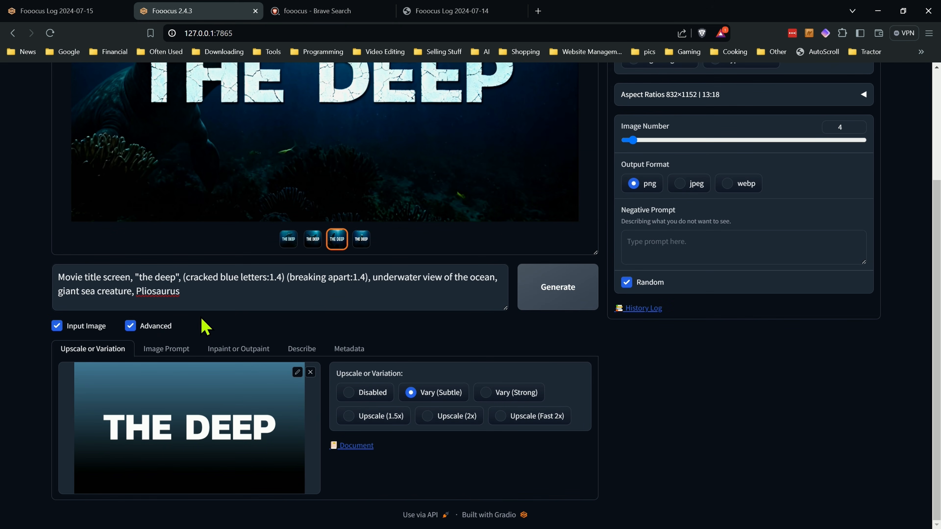
{"action": "scroll", "coordinate": [42, 345], "scroll_direction": "up", "scroll_amount": 4}
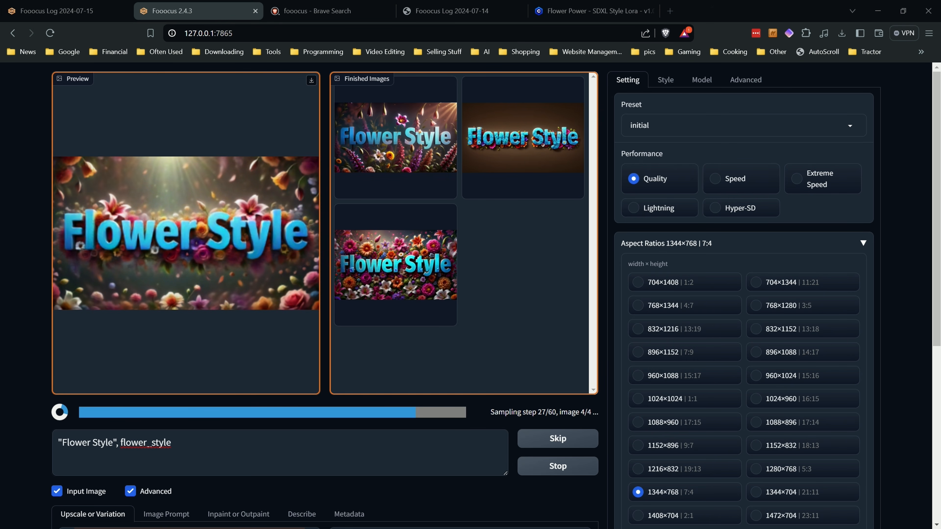
Inspect the three finished Flower Style images, viewing each enlarged, and close the full-size view.
{"action": "left_click", "coordinate": [399, 275]}
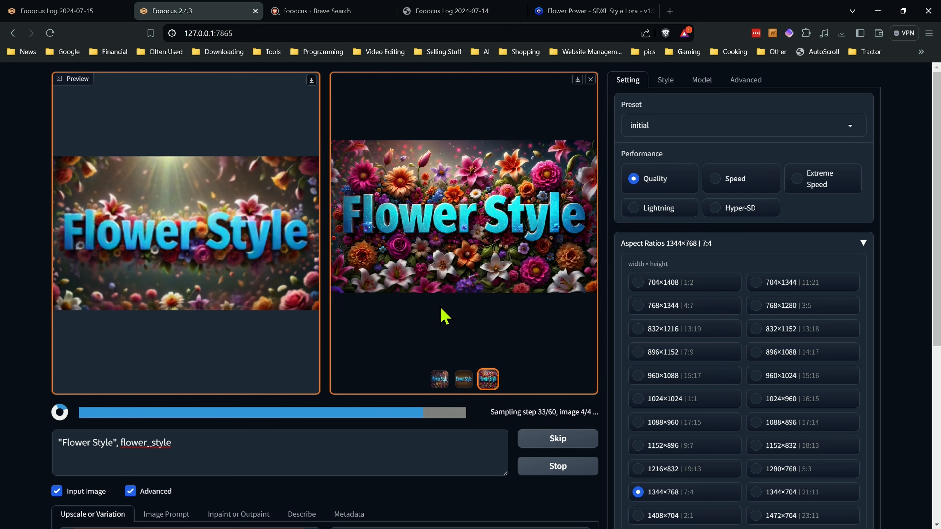
{"action": "left_click", "coordinate": [461, 380]}
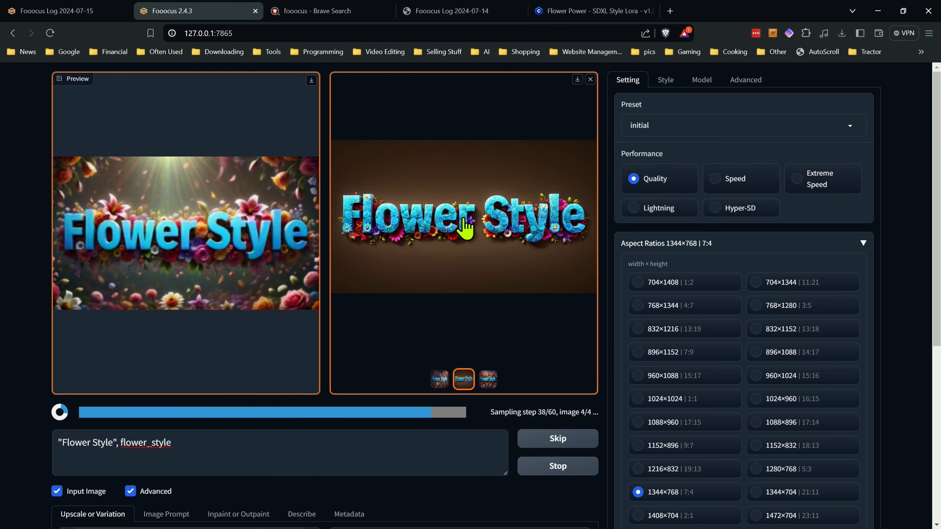
{"action": "left_click", "coordinate": [464, 222]}
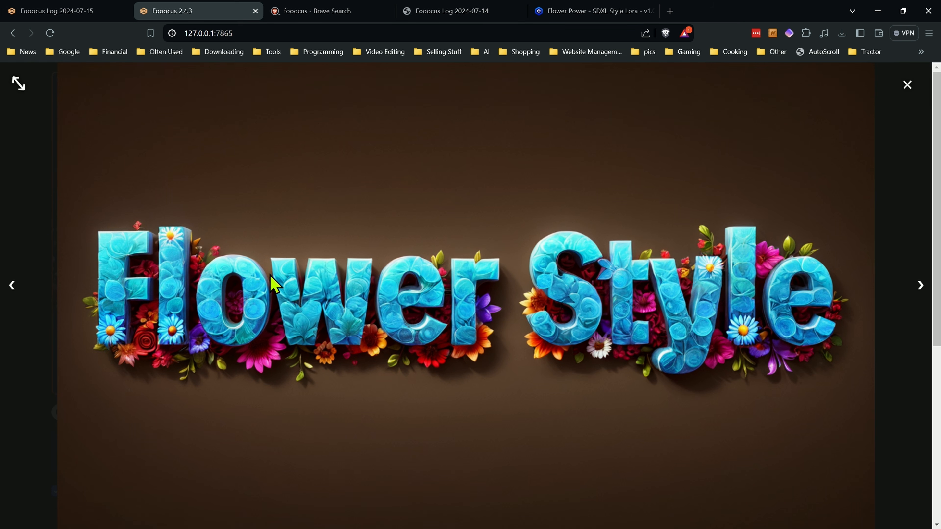
{"action": "left_click", "coordinate": [15, 293]}
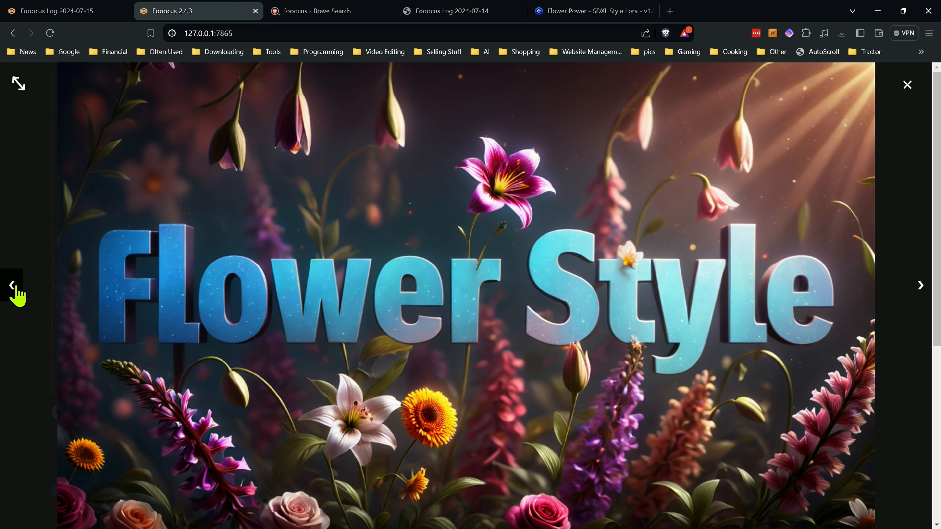
{"action": "left_click", "coordinate": [16, 293]}
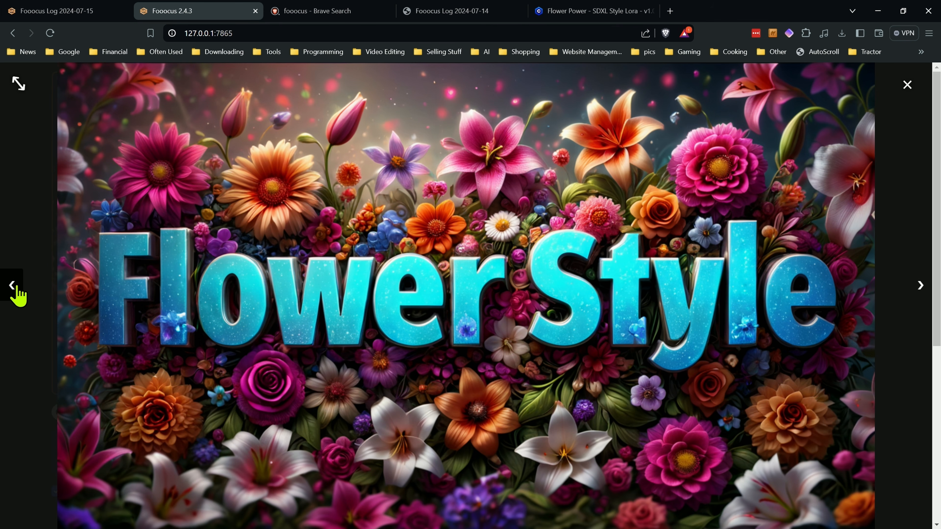
{"action": "left_click", "coordinate": [907, 86]}
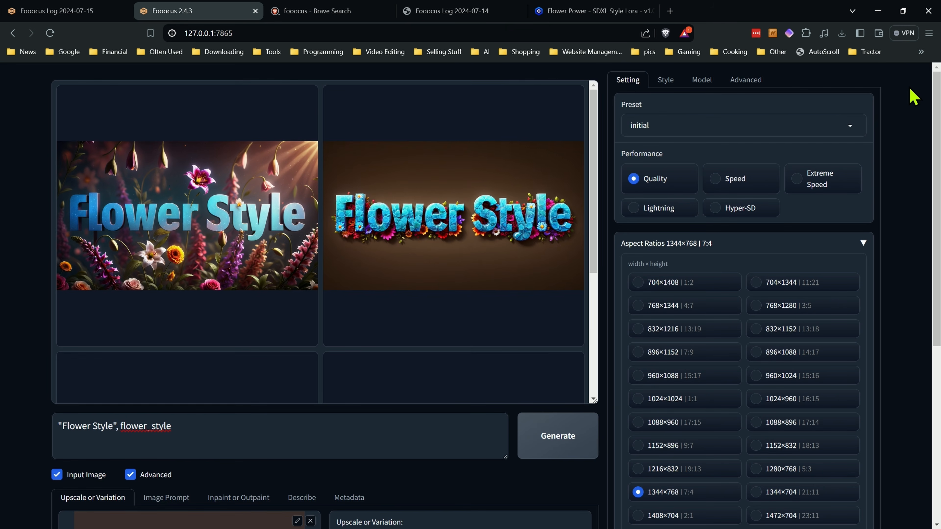
Open the fourth Flower Style image from the finished results for a larger view.
{"action": "scroll", "coordinate": [427, 247], "scroll_direction": "down", "scroll_amount": 1}
{"action": "scroll", "coordinate": [426, 246], "scroll_direction": "down", "scroll_amount": 4}
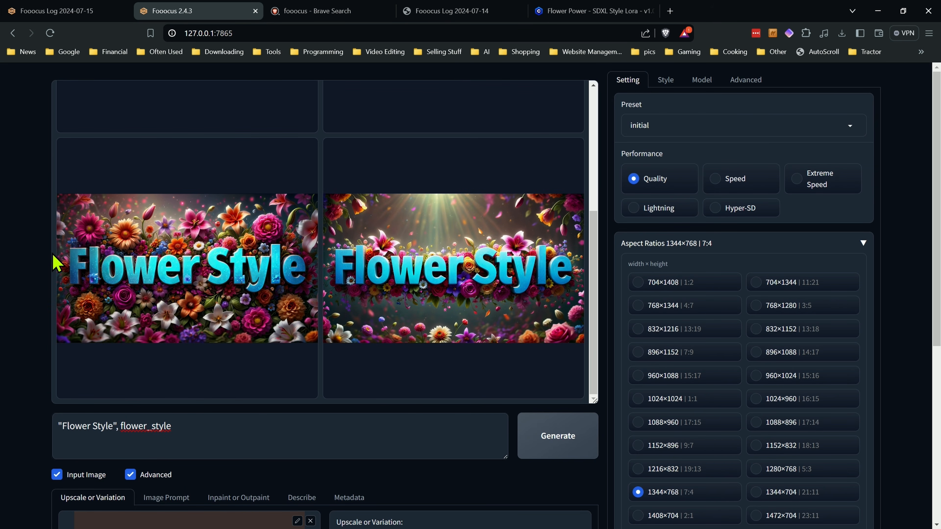
{"action": "left_click", "coordinate": [496, 301]}
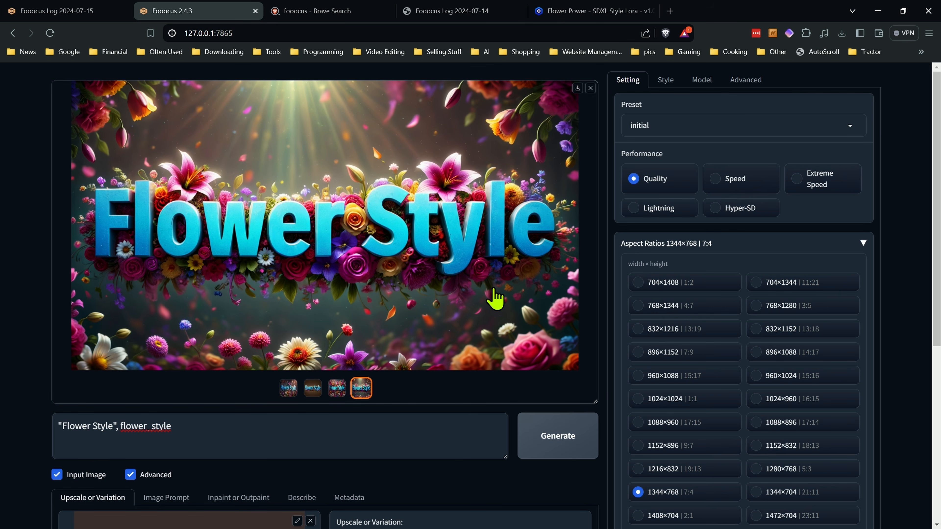